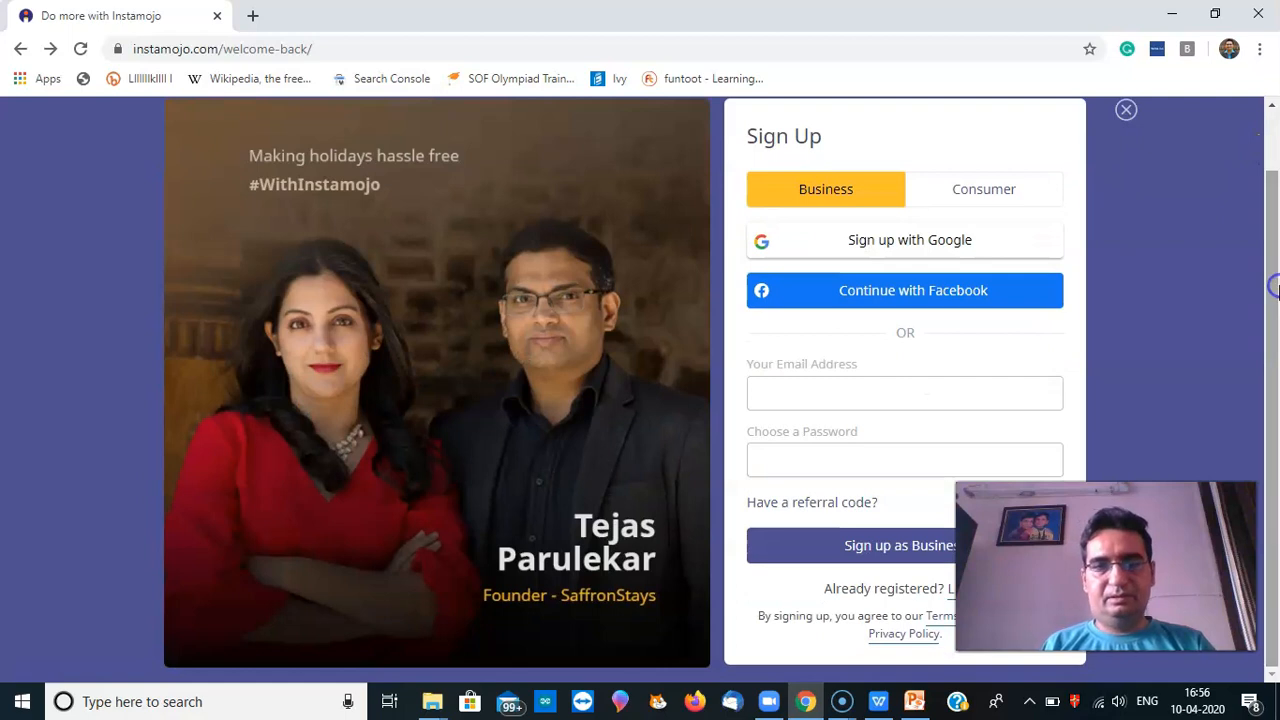
Sign up for a business account using the account email and password
left_click(776, 390)
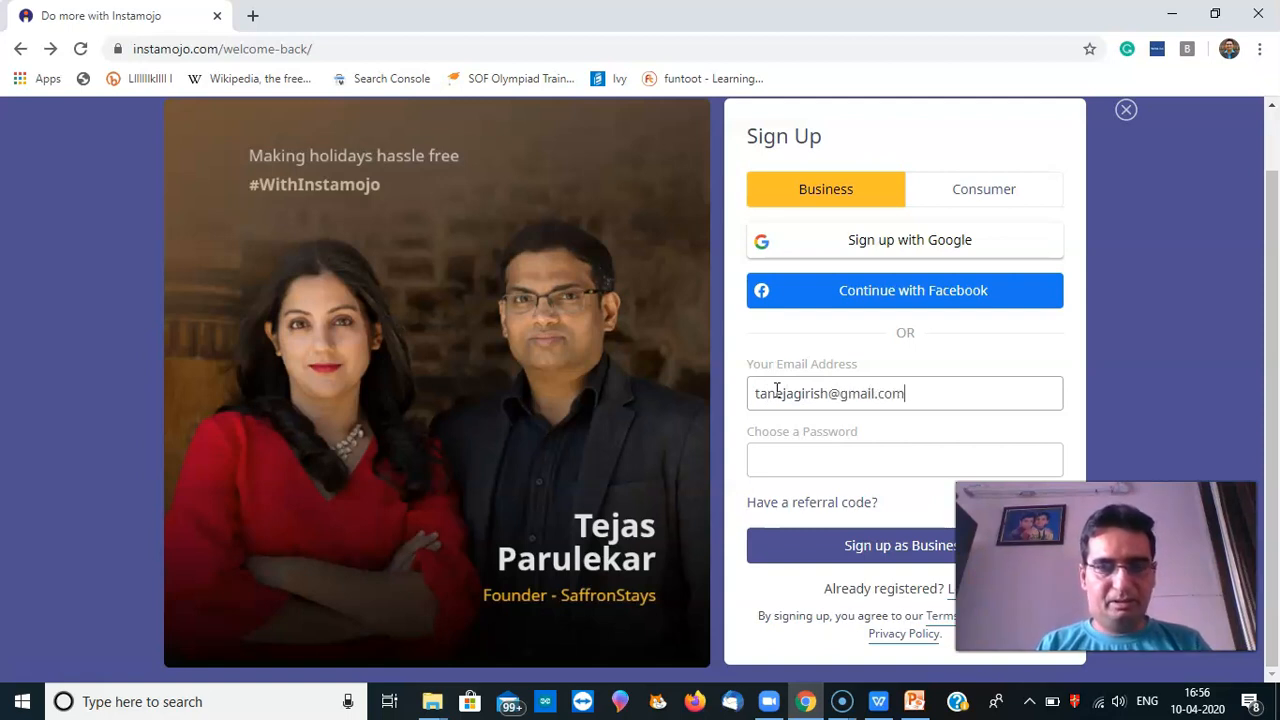
left_click(797, 456)
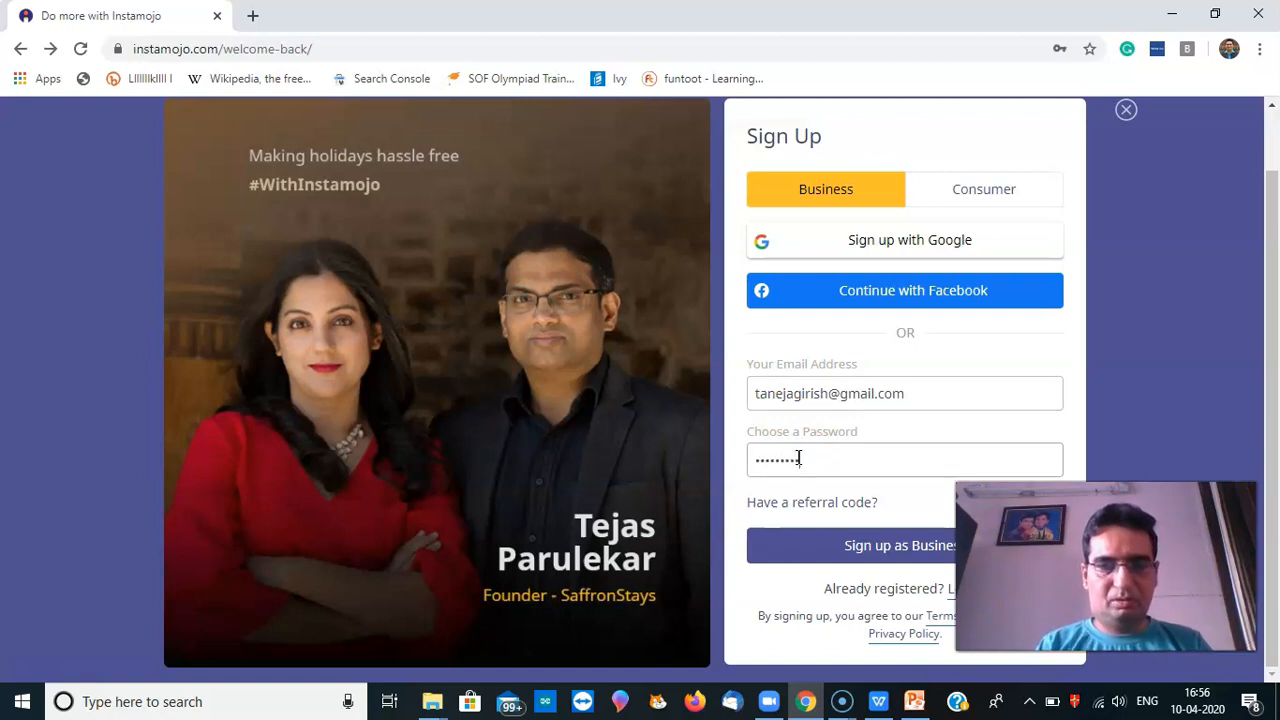
left_click(868, 552)
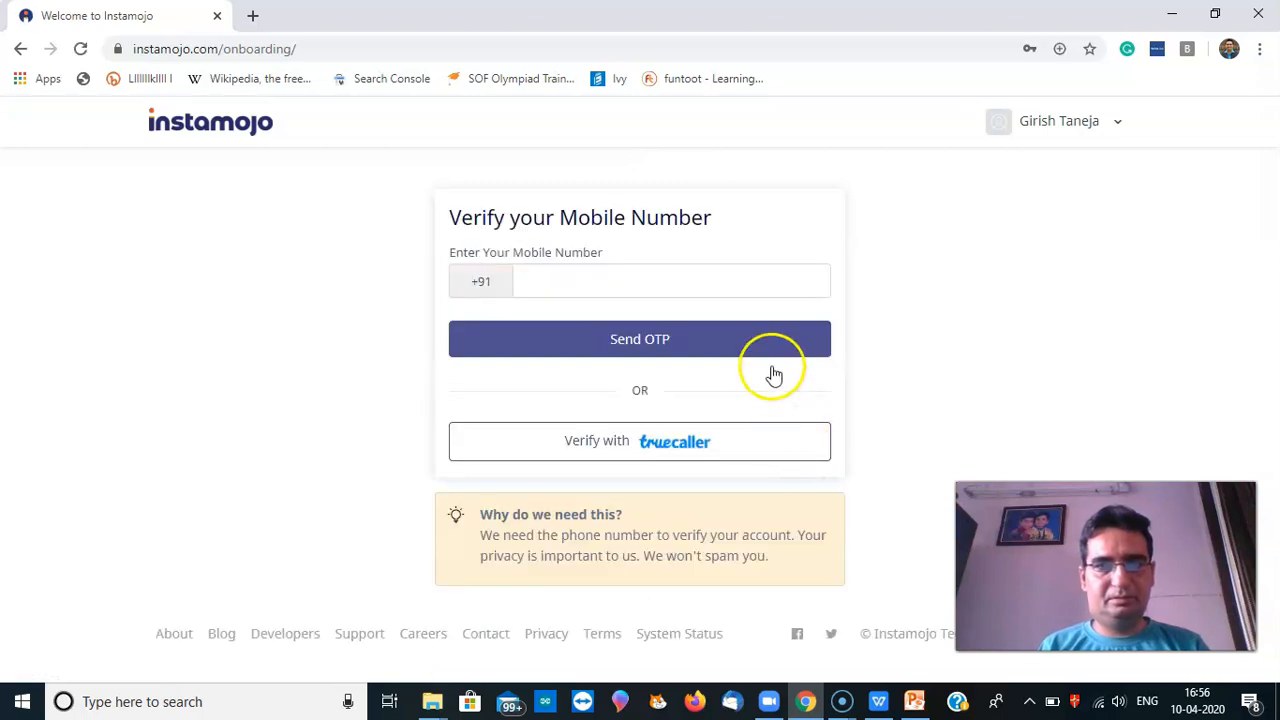
Enter the mobile number, verify it with an OTP, and continue
left_click(690, 278)
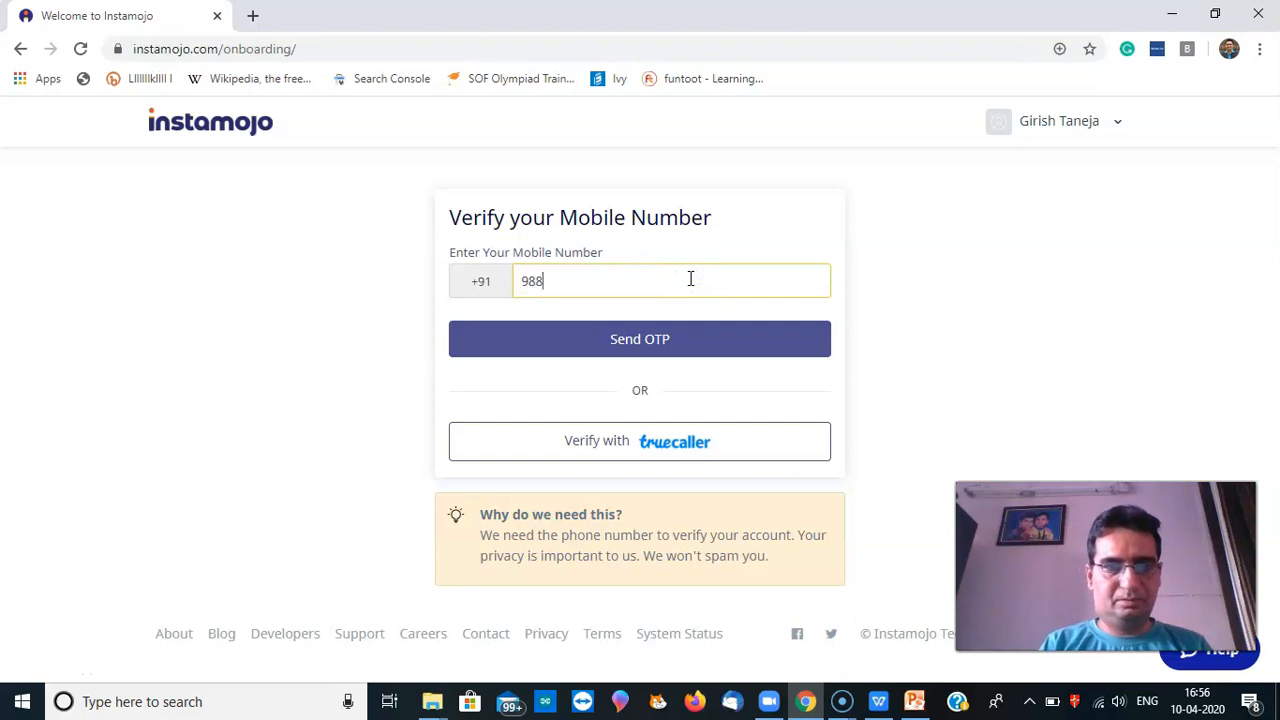
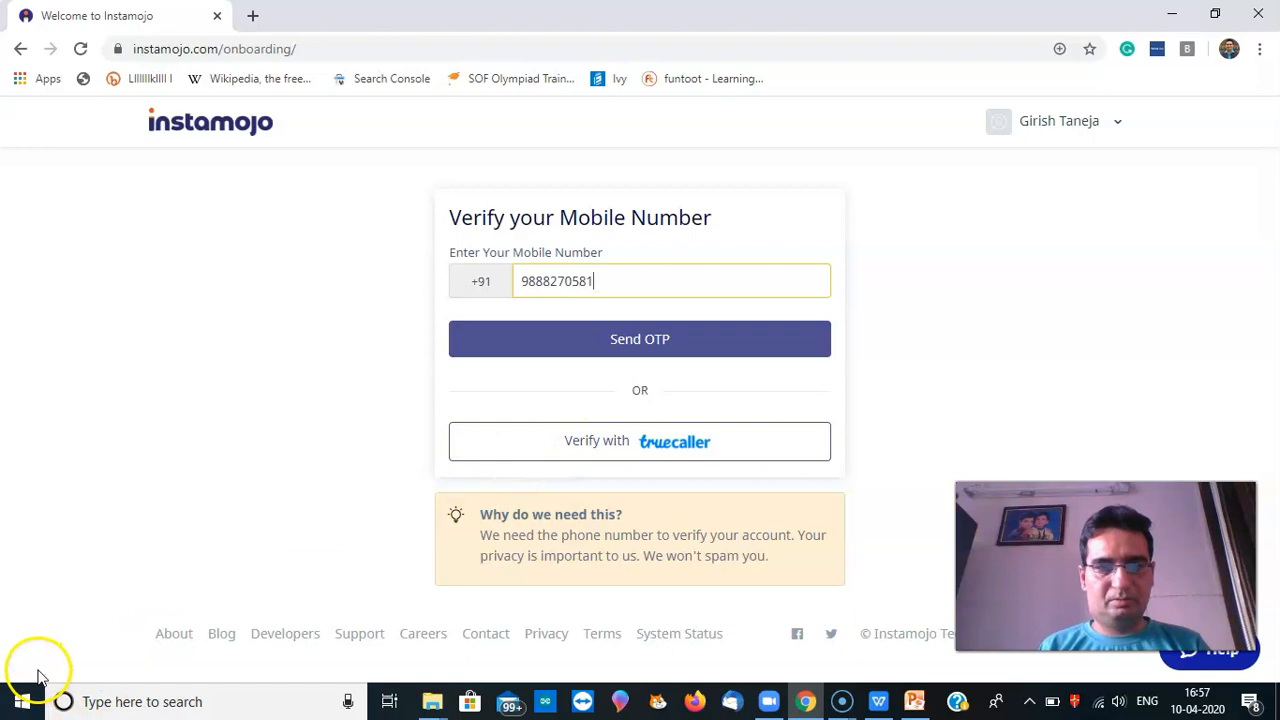
left_click(640, 340)
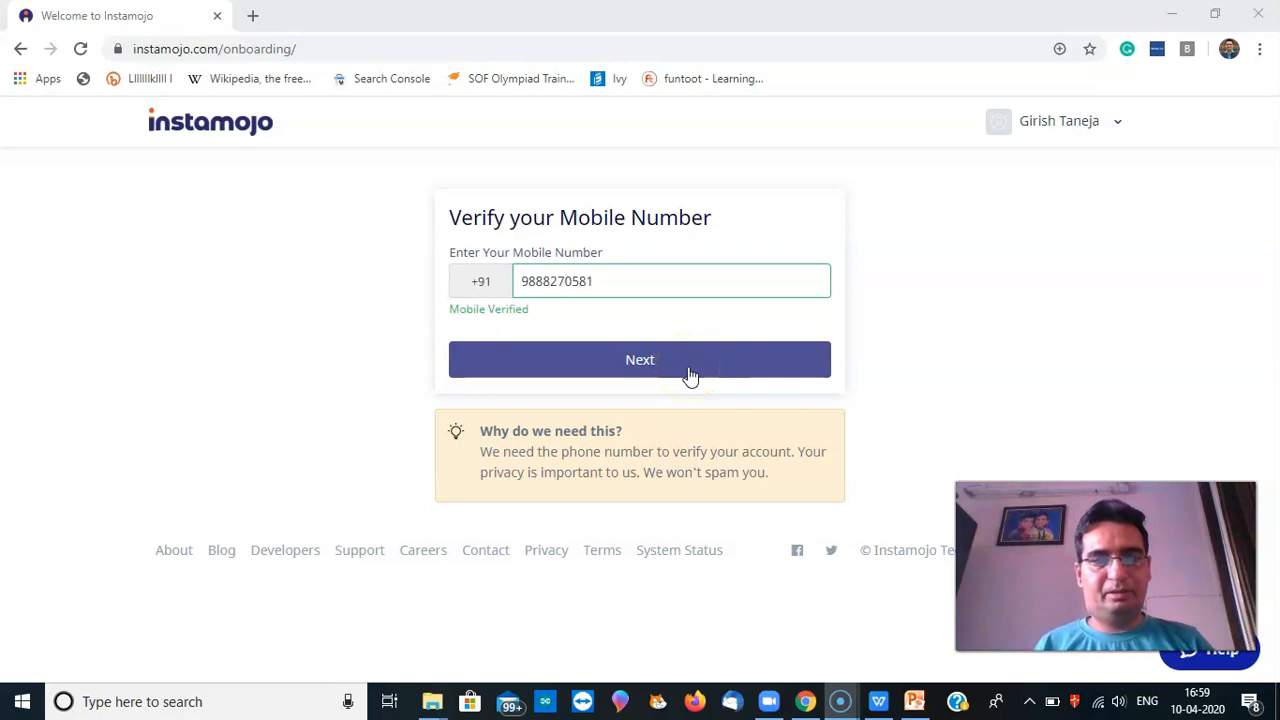
left_click(690, 375)
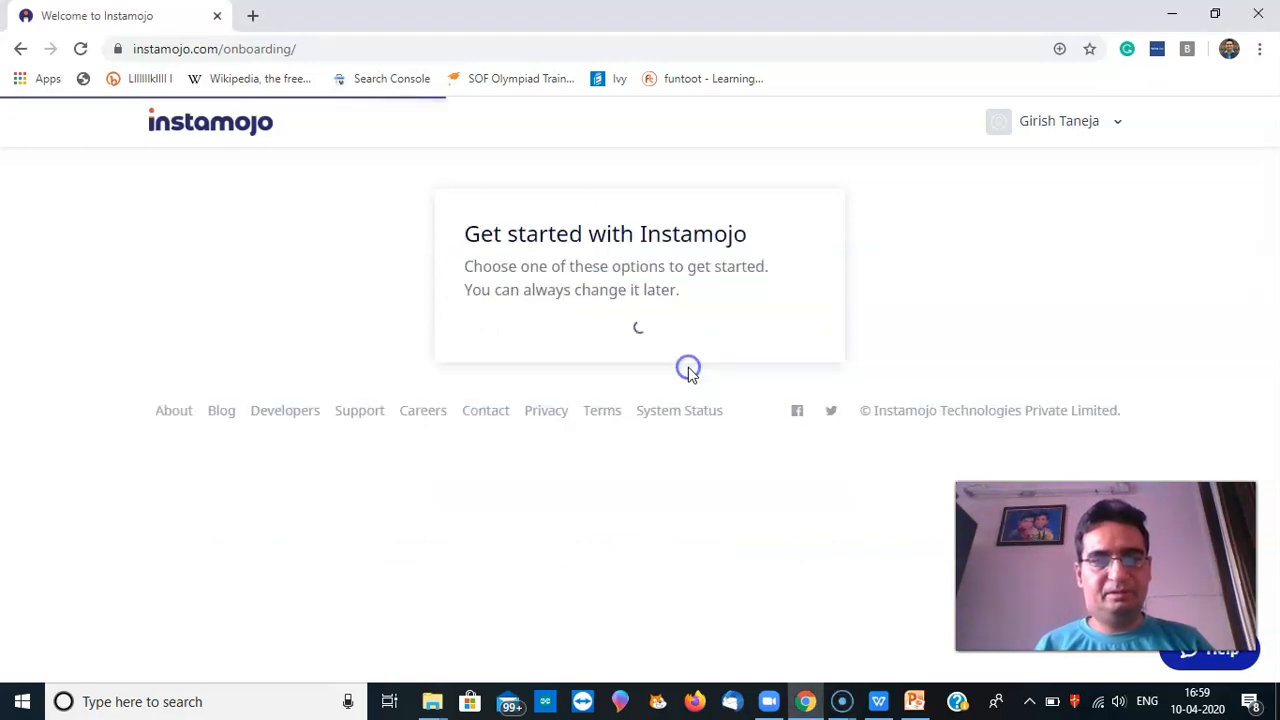
Choose the Free Online Store card on the Get started page
left_click(713, 313)
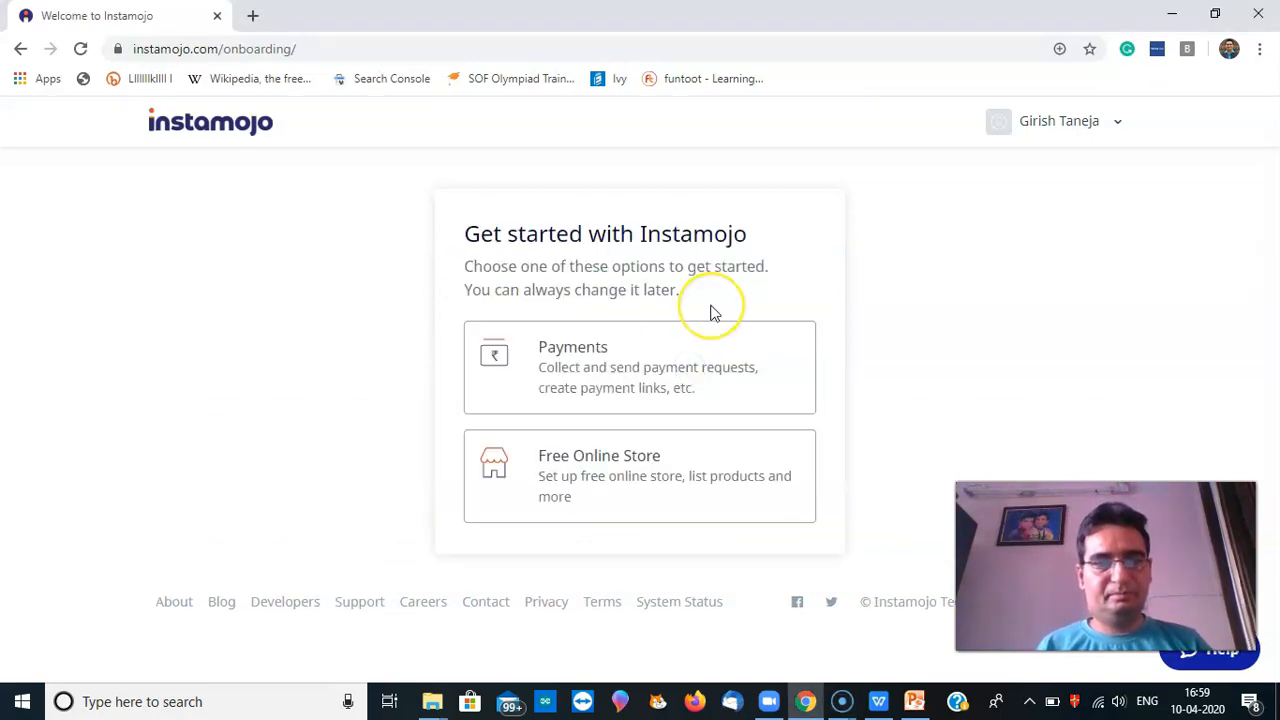
left_click(666, 365)
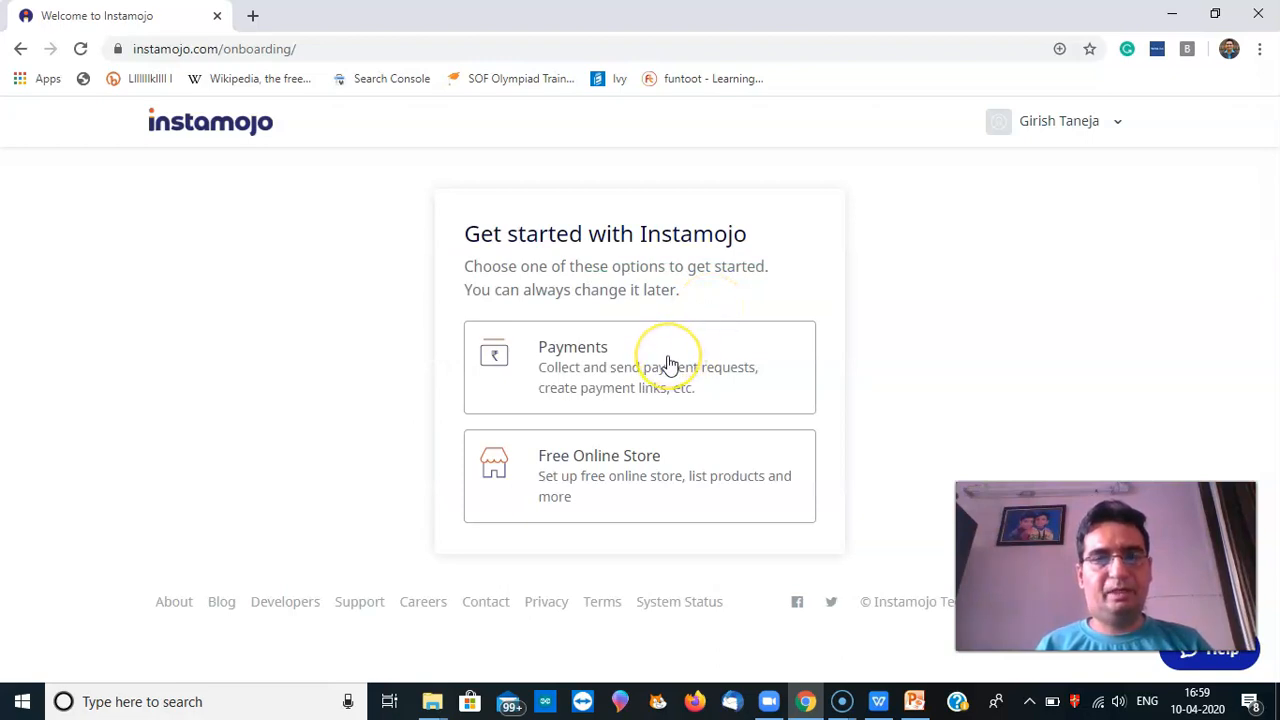
left_click(667, 368)
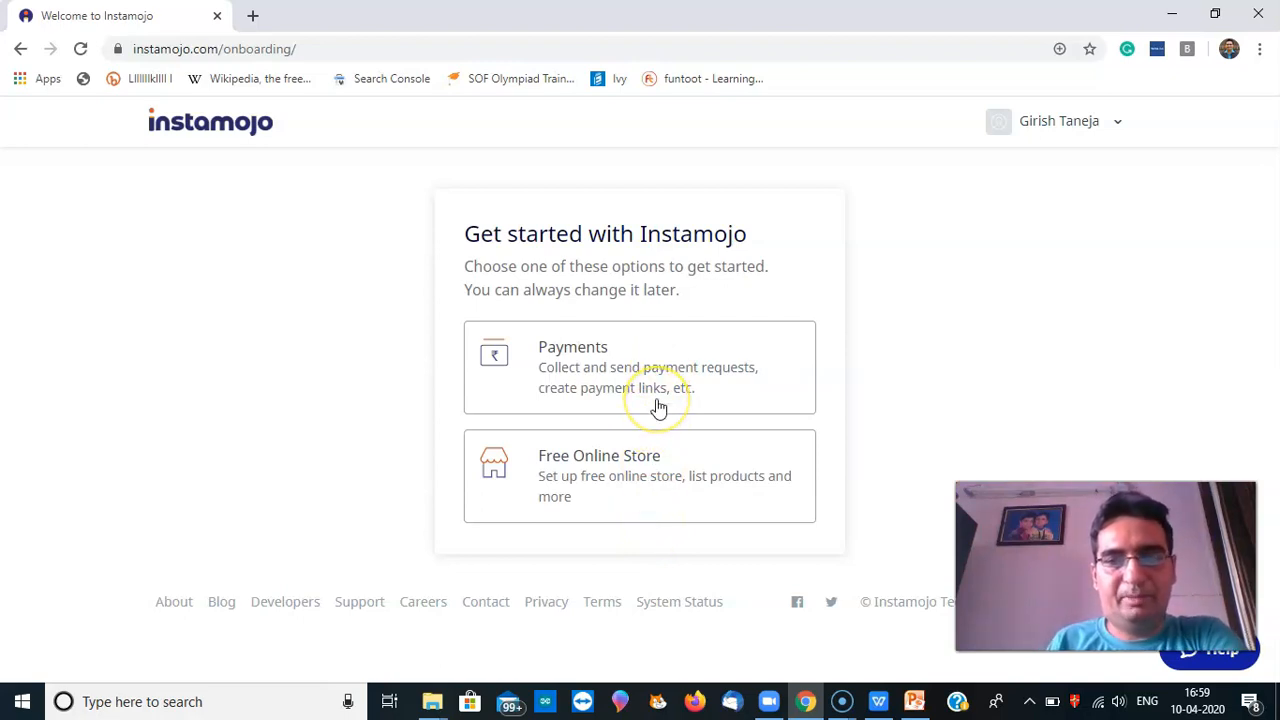
left_click(631, 503)
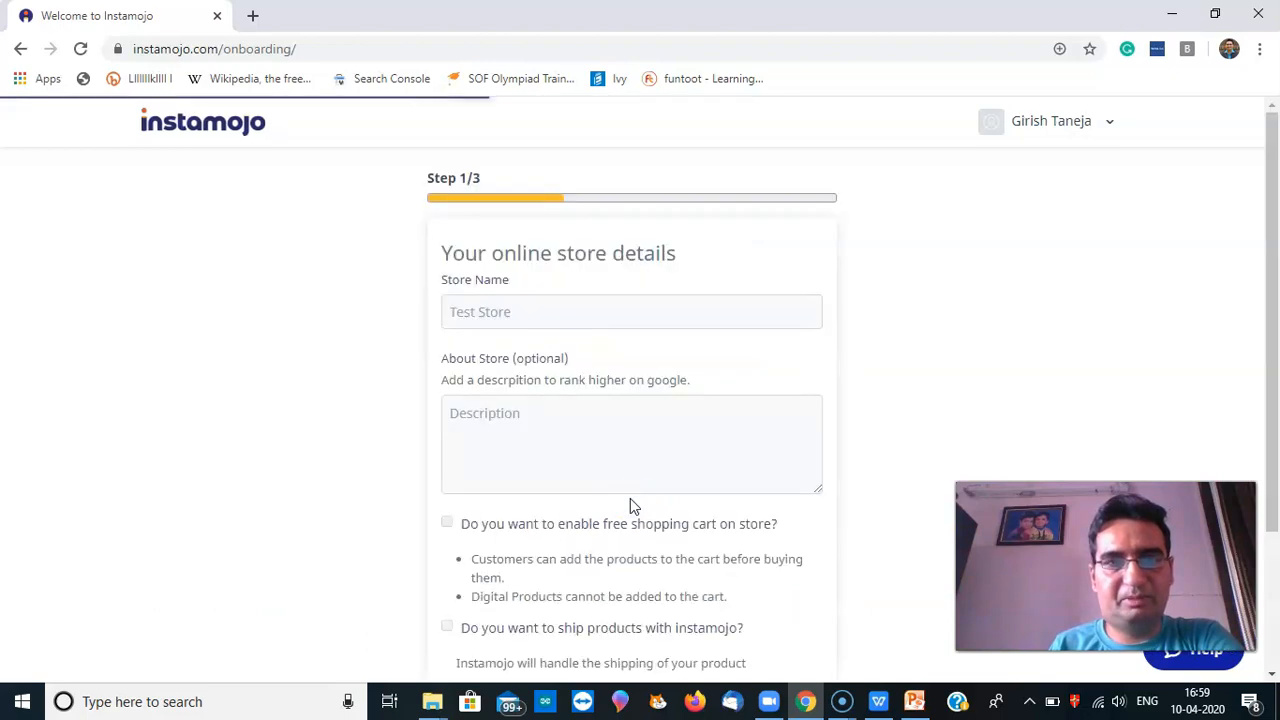
Enable the free shopping cart and Instamojo shipping, then continue to Business Type
left_click(670, 453)
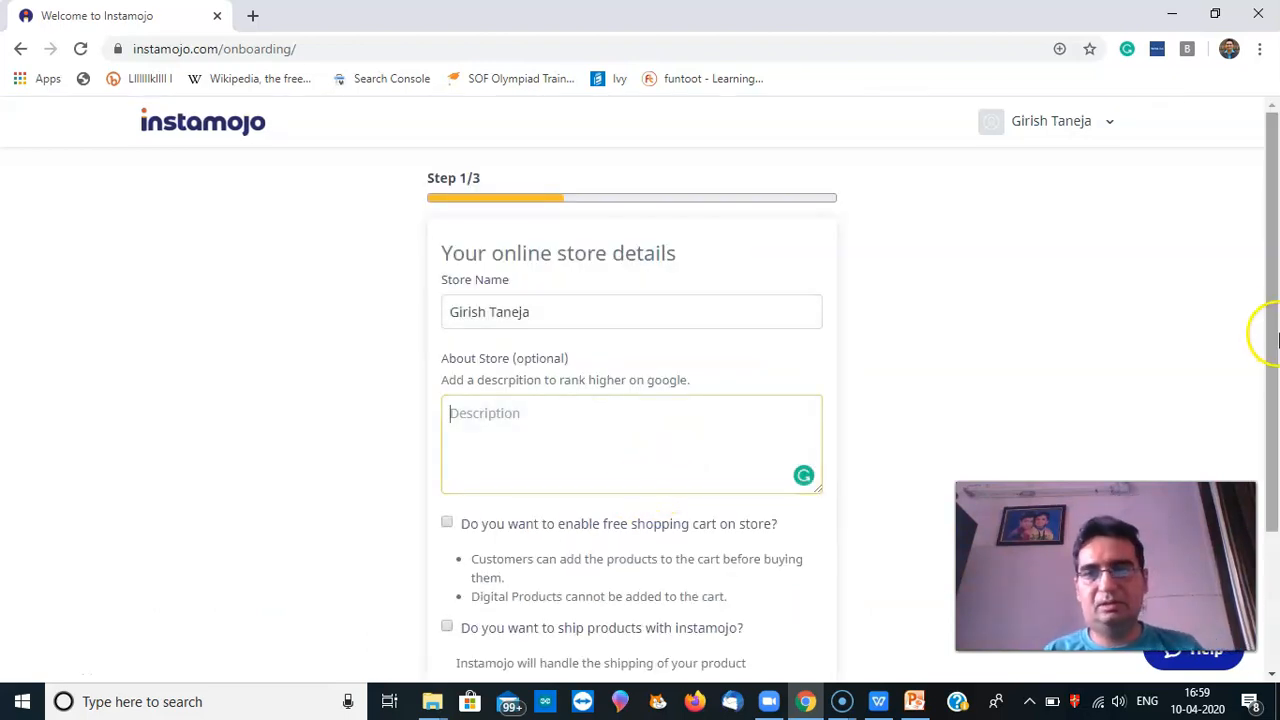
left_click_drag(1275, 325, 1275, 462)
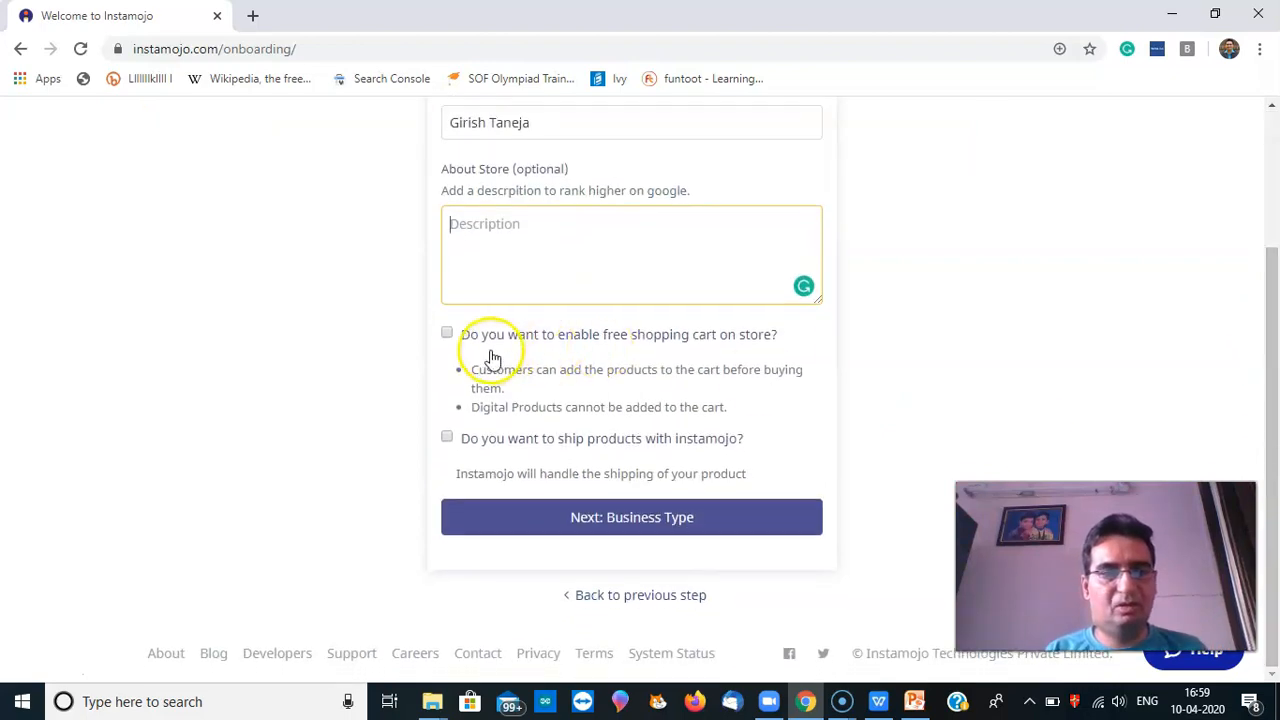
left_click(448, 335)
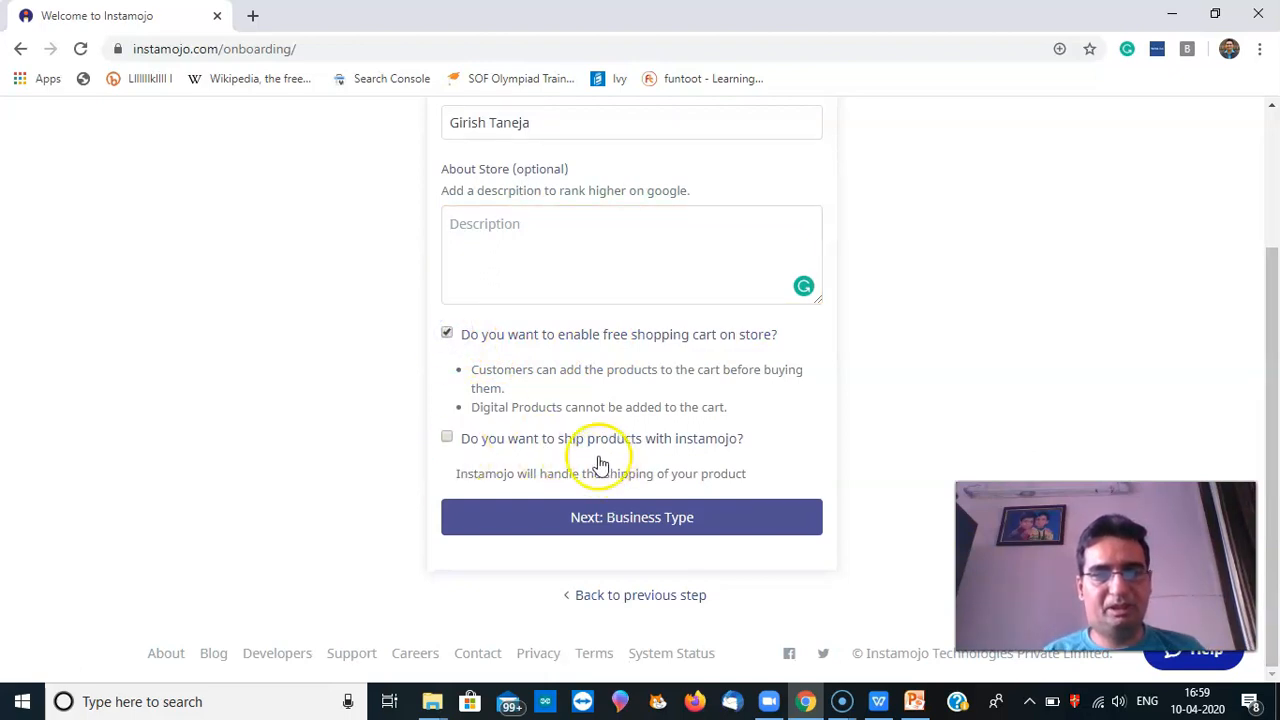
left_click(450, 441)
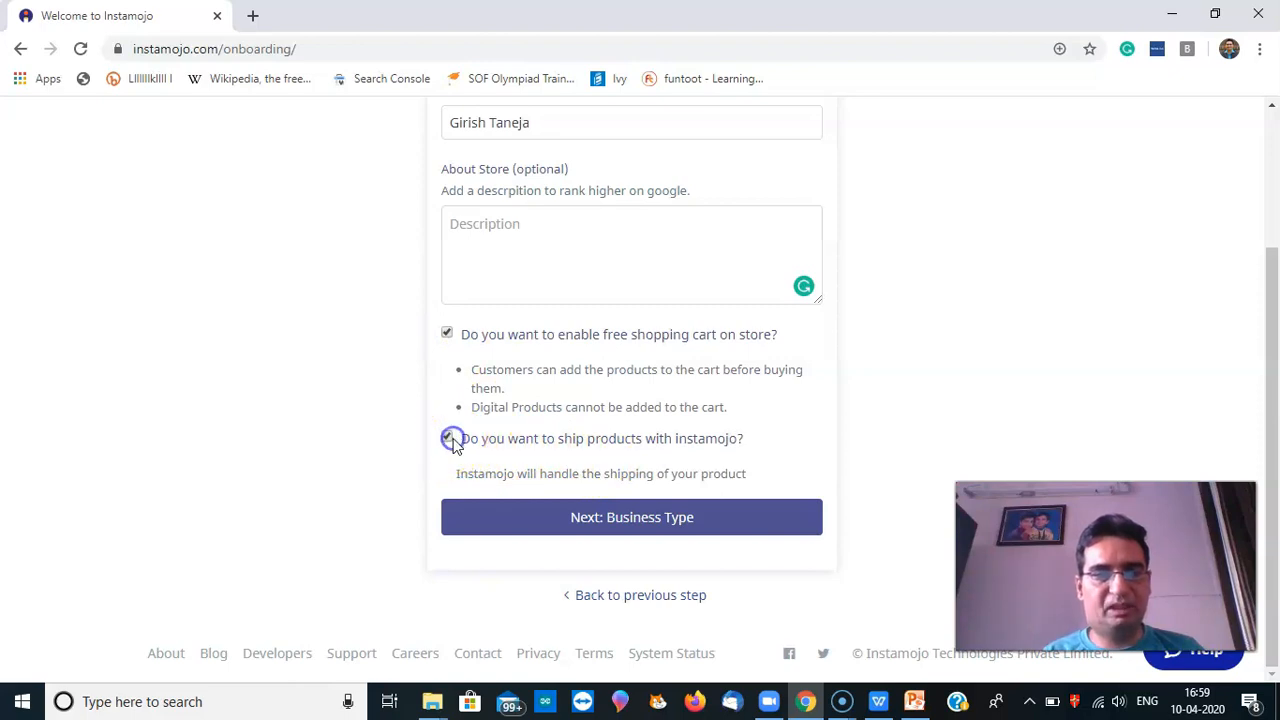
left_click(637, 530)
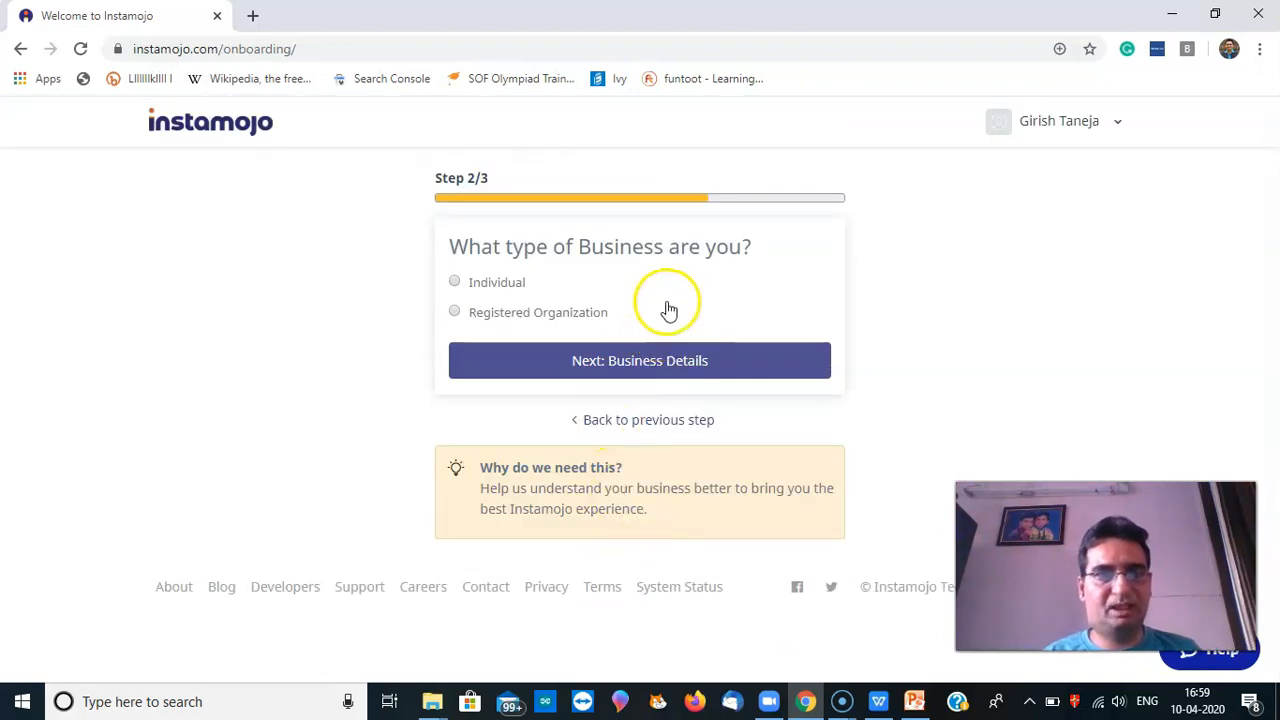
Declare the business as an individual proprietor and continue to Business Details
left_click(495, 316)
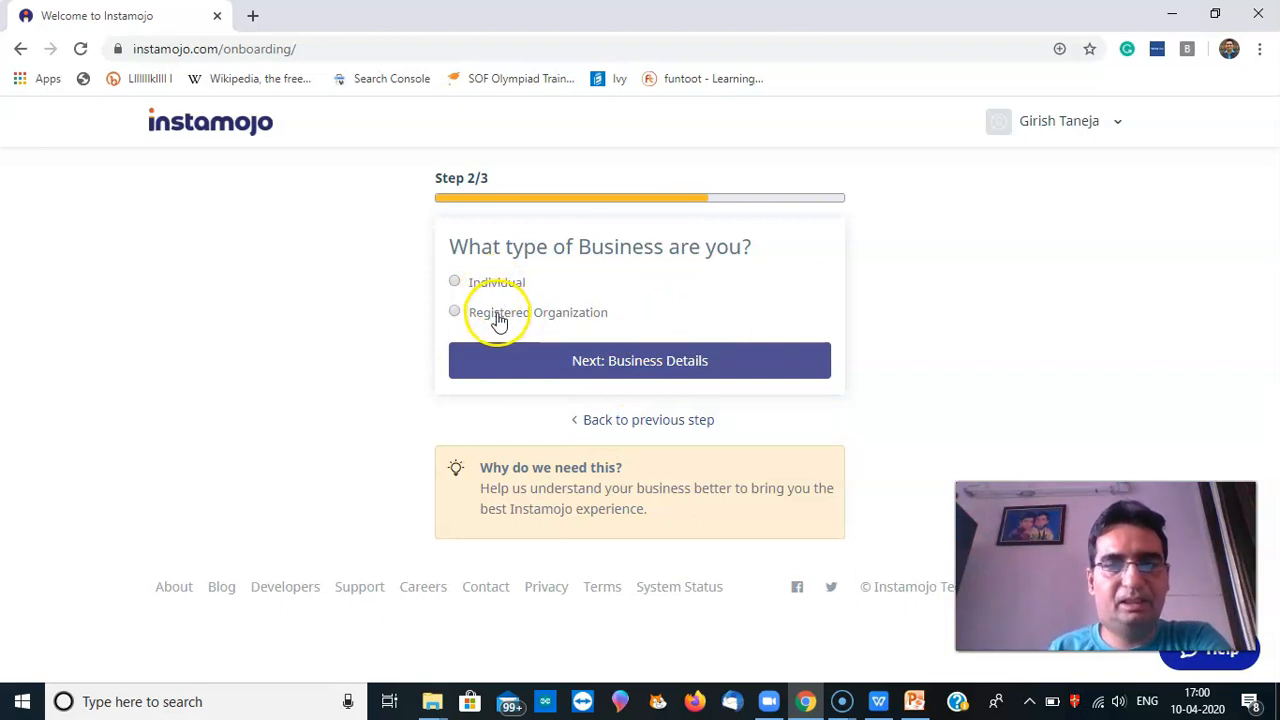
left_click(456, 281)
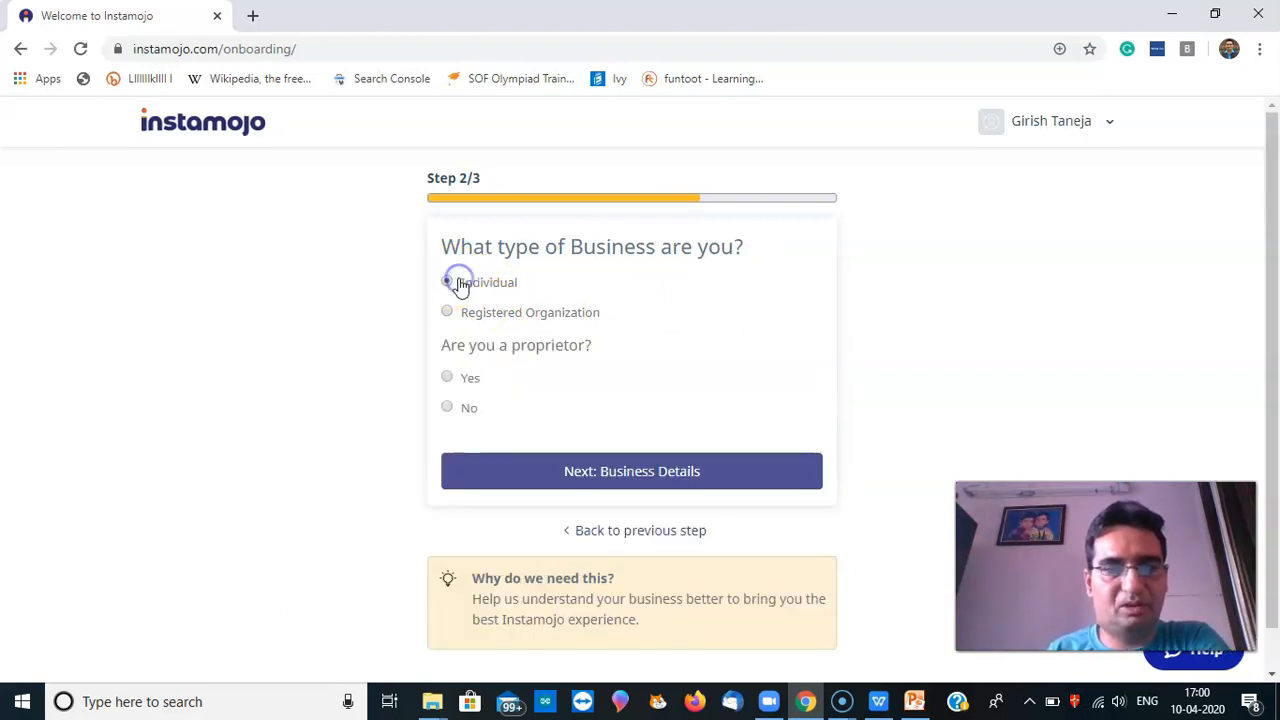
left_click(466, 383)
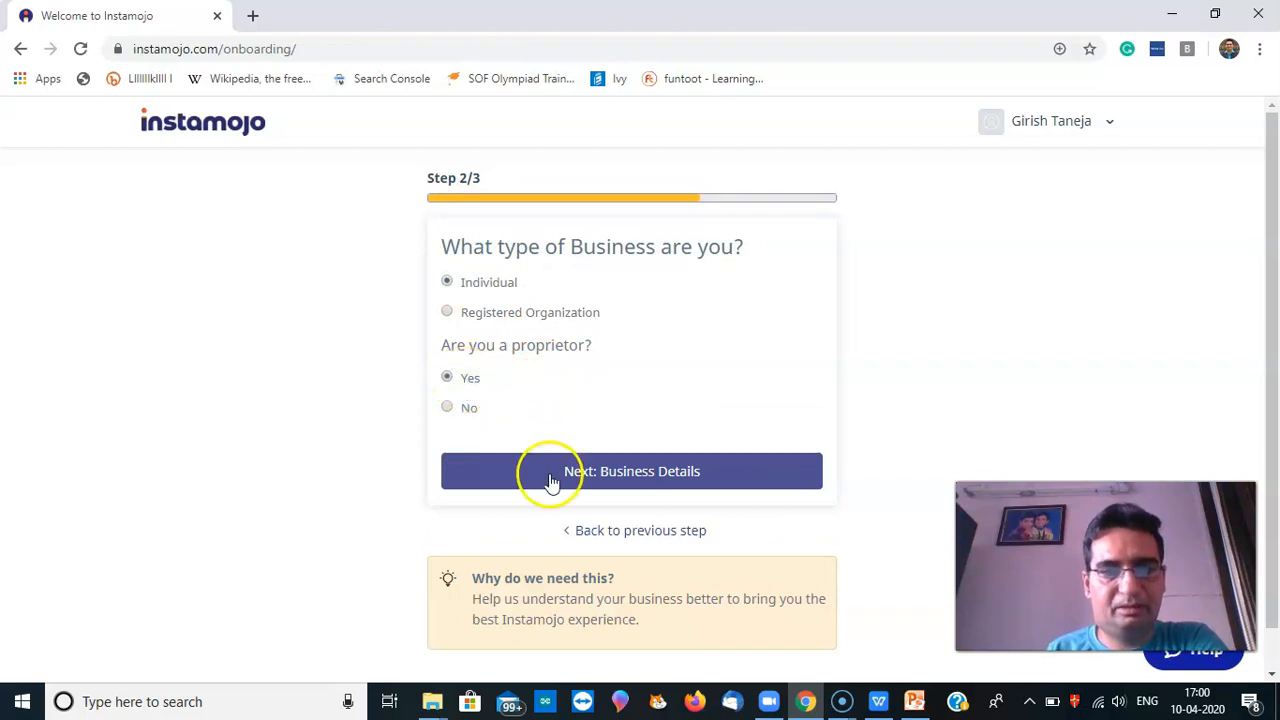
left_click(613, 480)
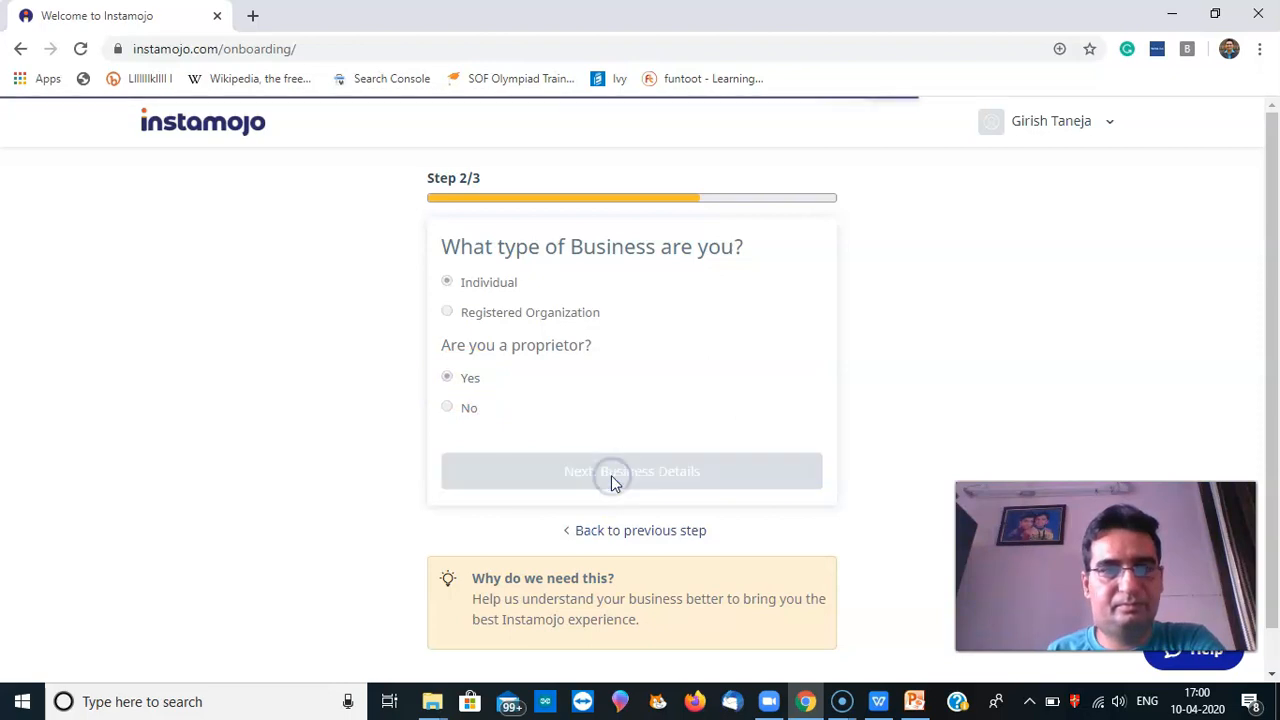
left_click(696, 323)
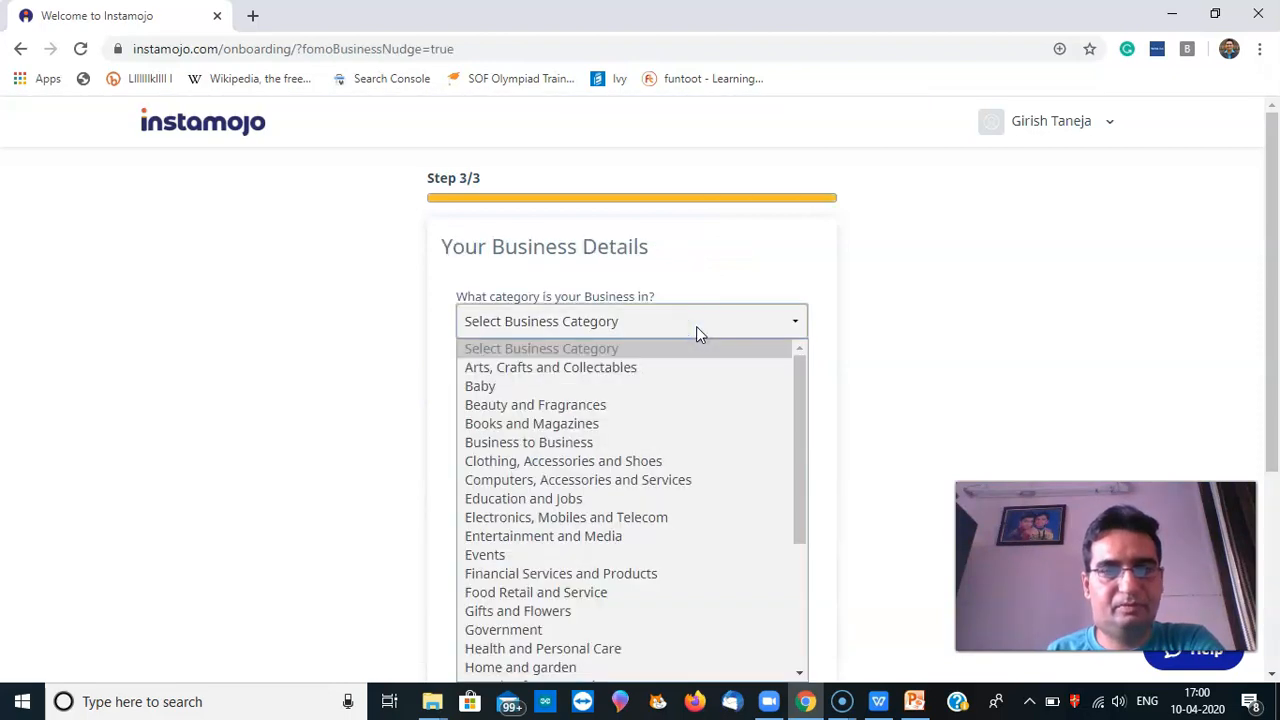
Set category Beauty and Fragrances, sub-category Fragrances and perfumes, and turnover just starting
left_click(658, 403)
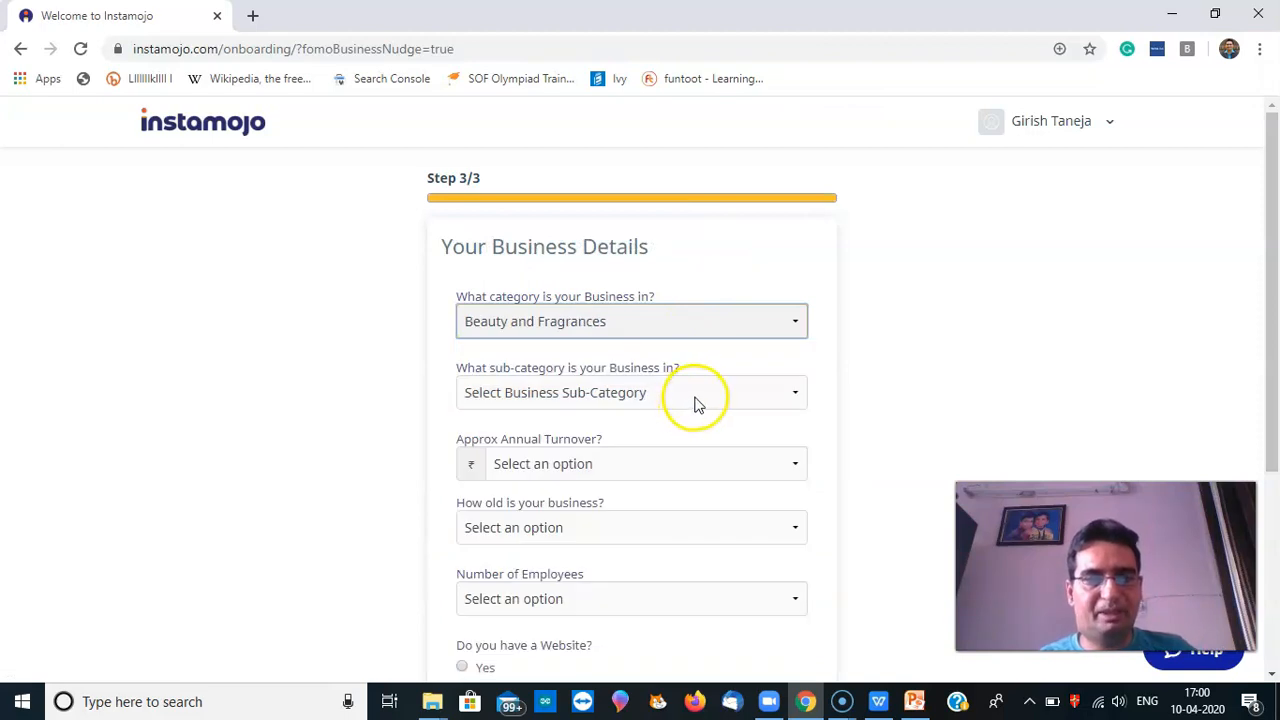
left_click(695, 399)
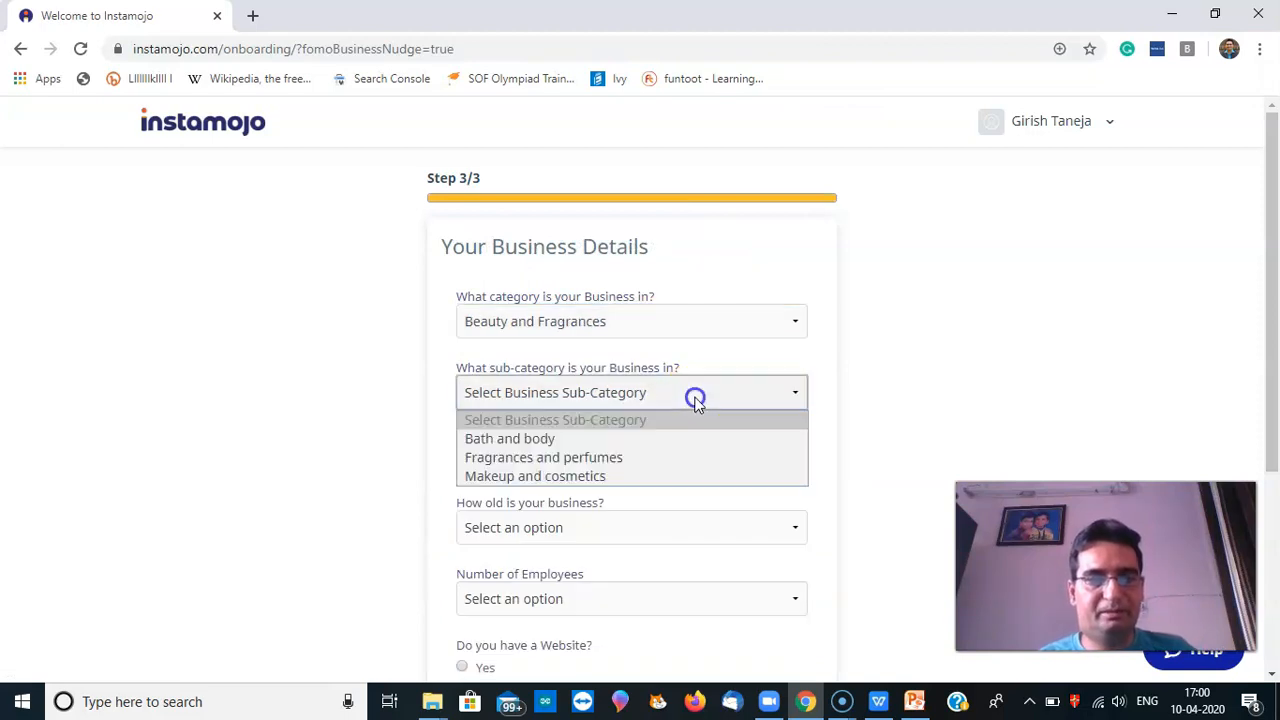
left_click(672, 462)
left_click(680, 465)
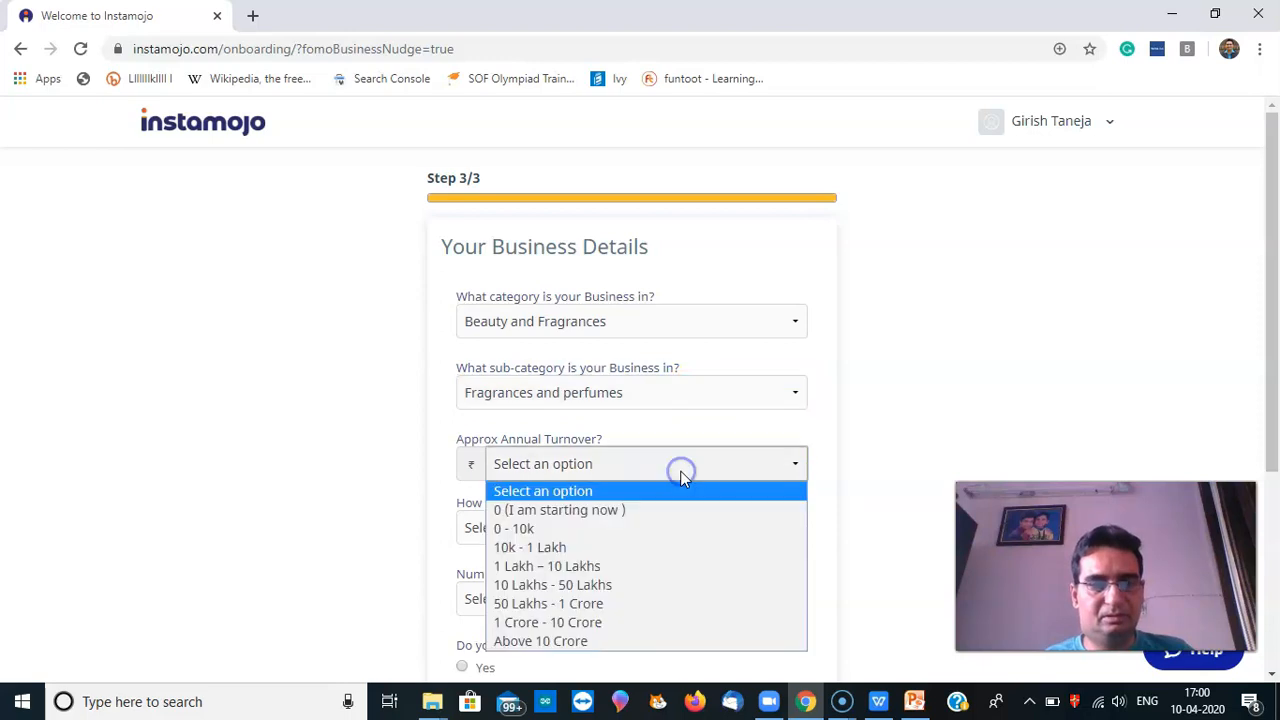
left_click(668, 510)
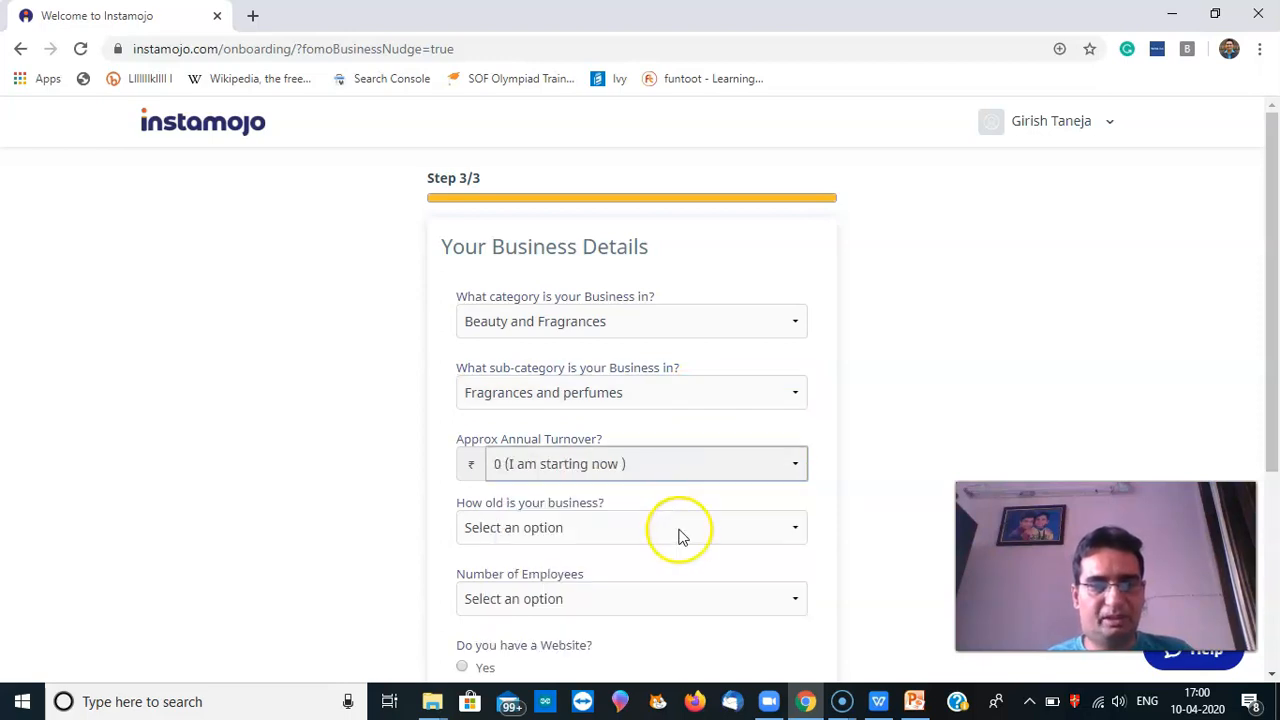
Mark the business as newly started with 1-5 Employees and no website
left_click(680, 529)
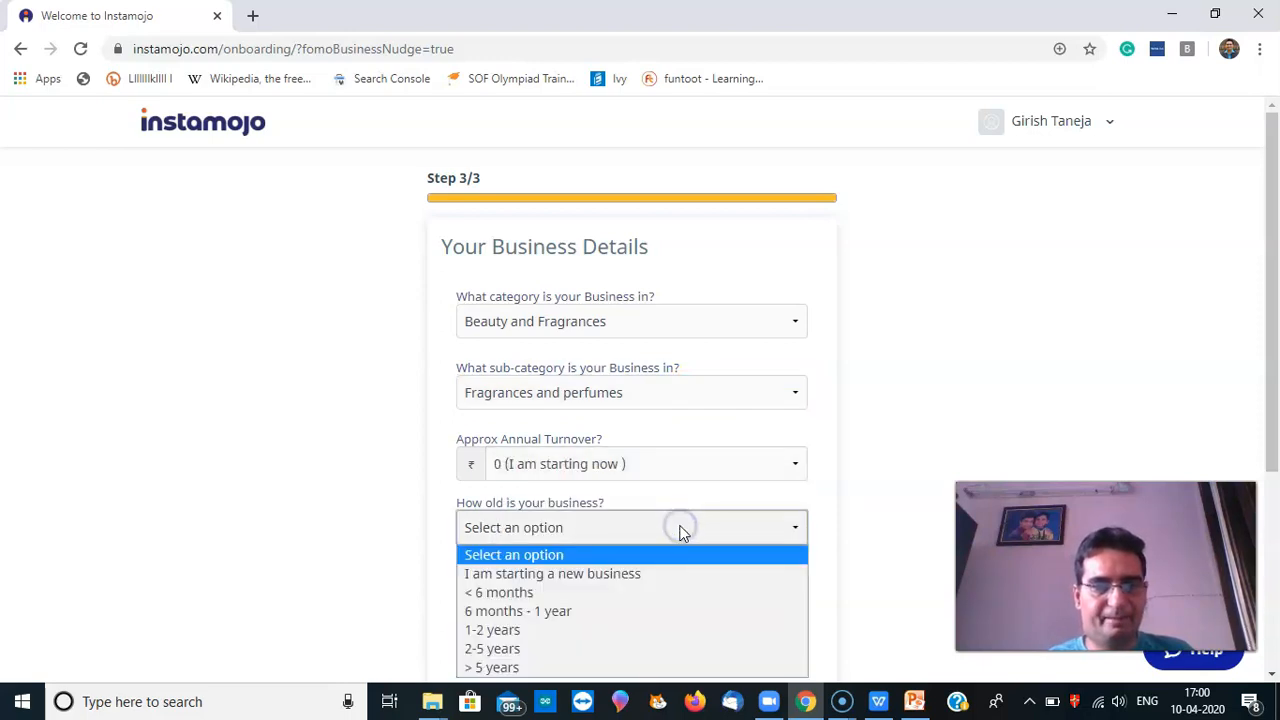
left_click(680, 573)
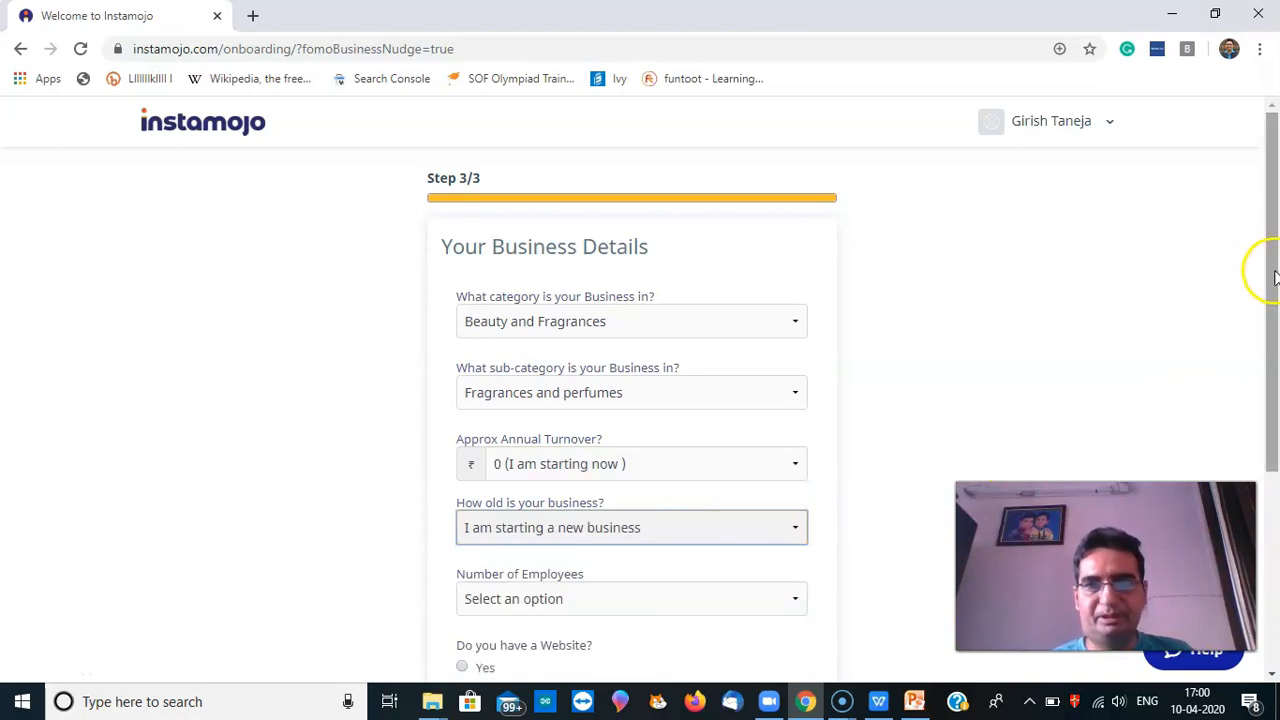
left_click_drag(1273, 280, 1273, 375)
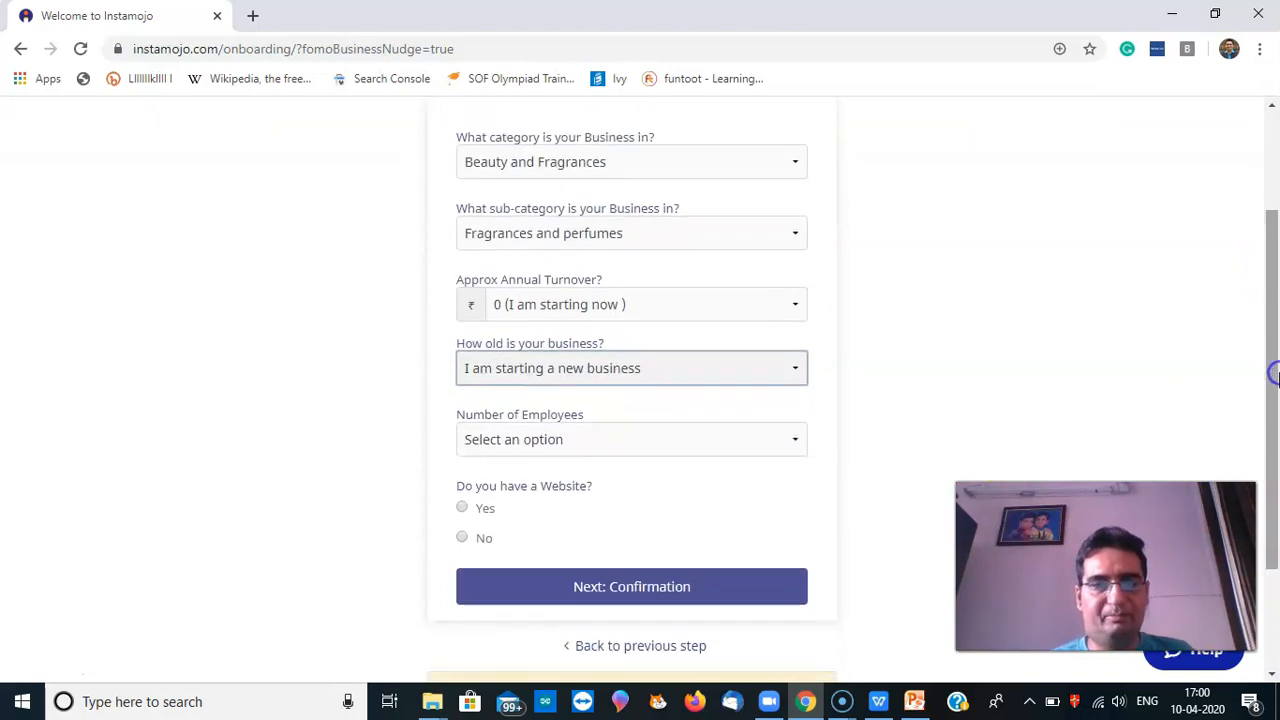
left_click(590, 450)
left_click(580, 505)
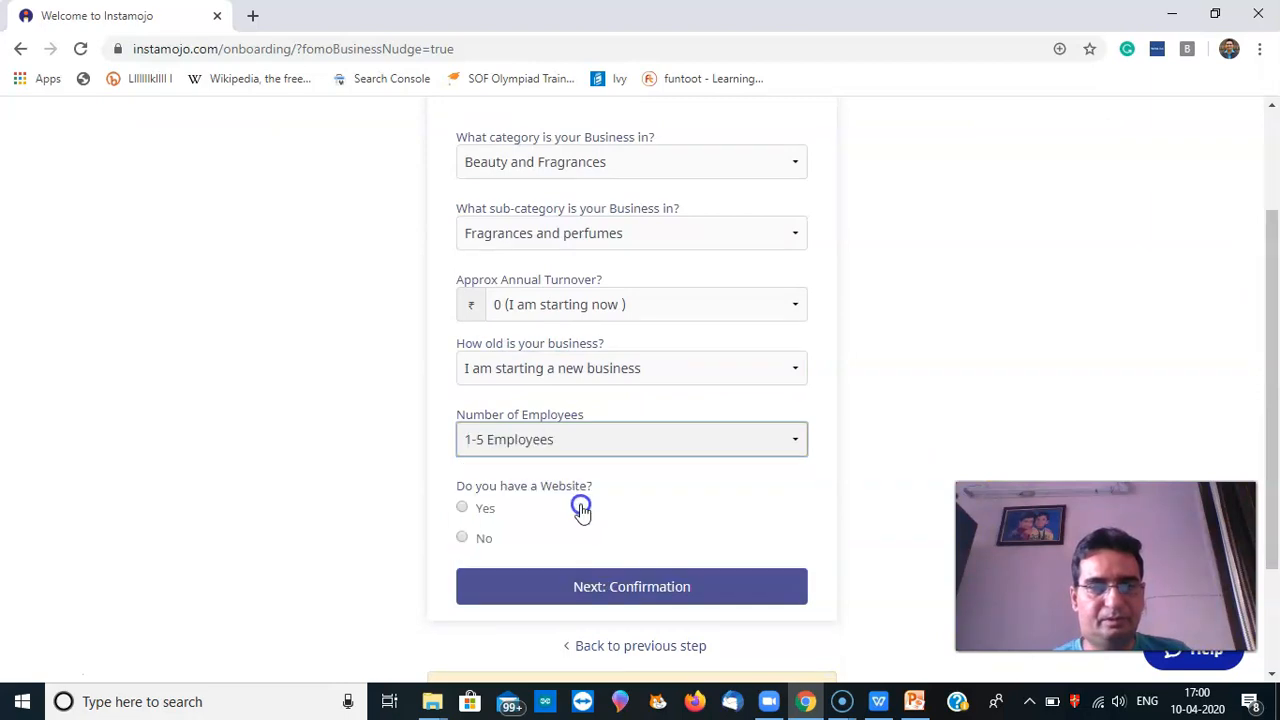
left_click(480, 541)
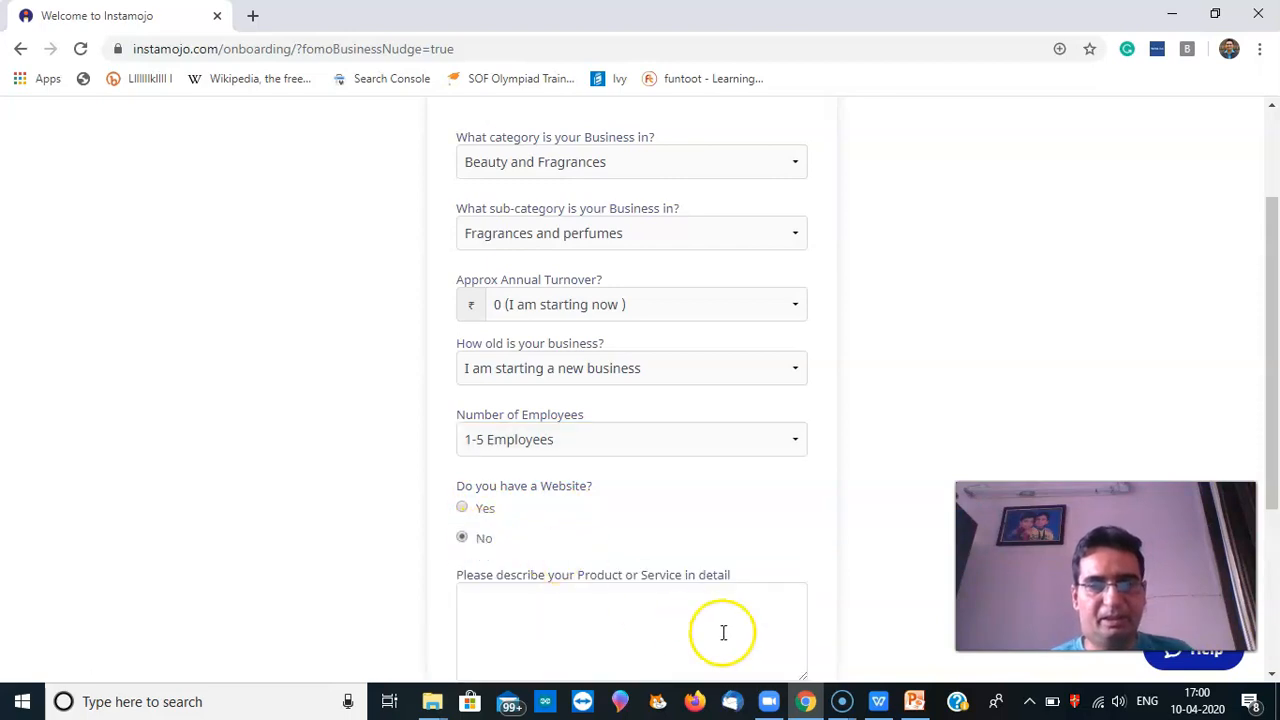
Write 'Perfumes and deodorants selling site. We are the manufacturer based in India' as the description
left_click_drag(1272, 480, 1272, 572)
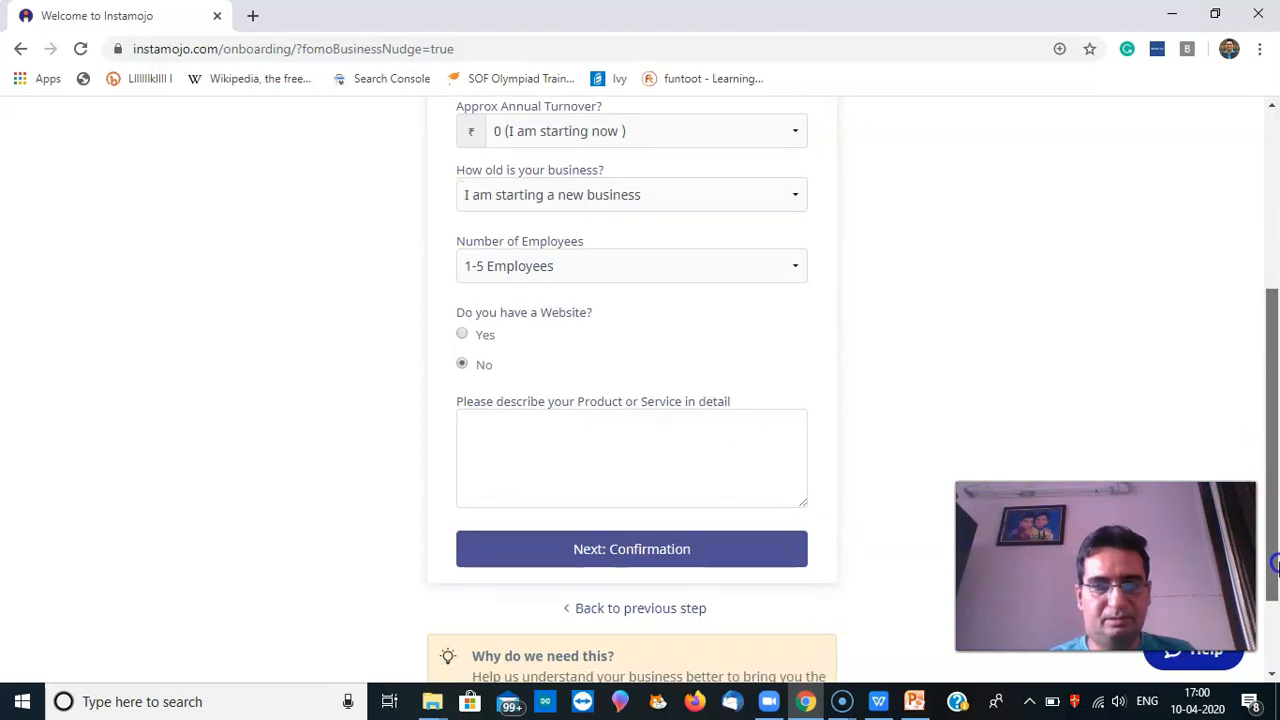
left_click(581, 476)
type("Pe")
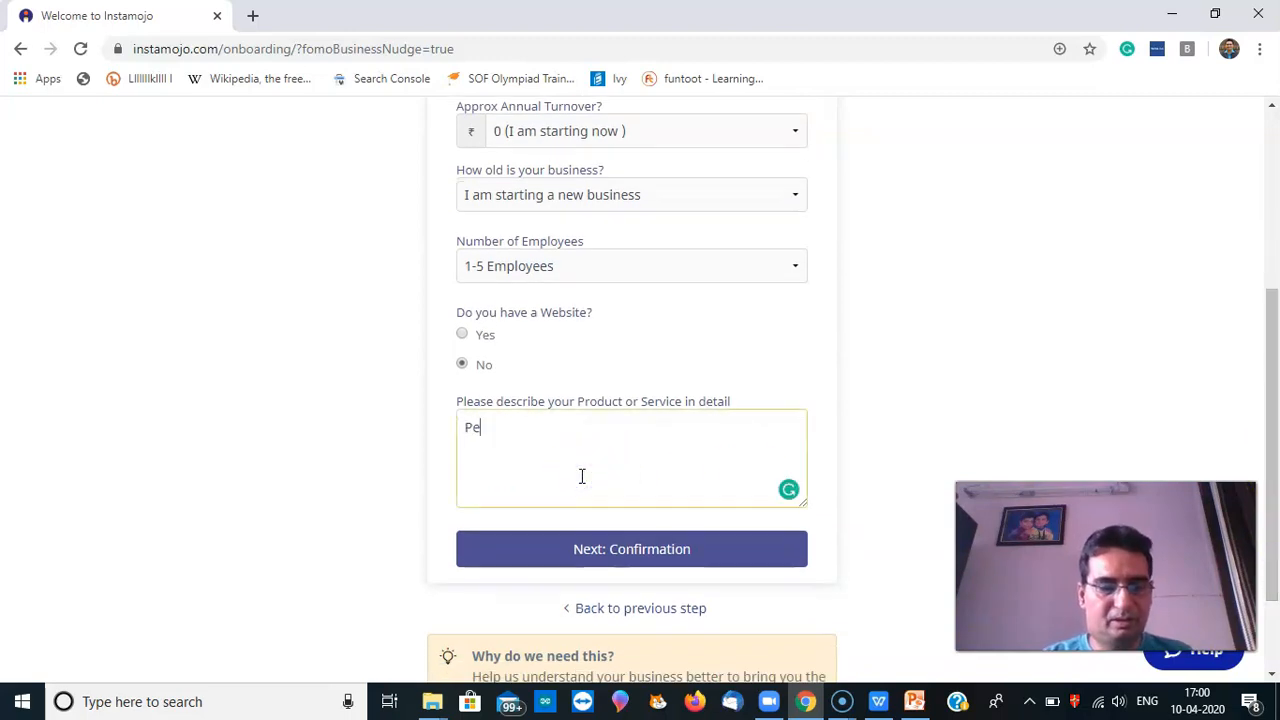
type("rfumes and")
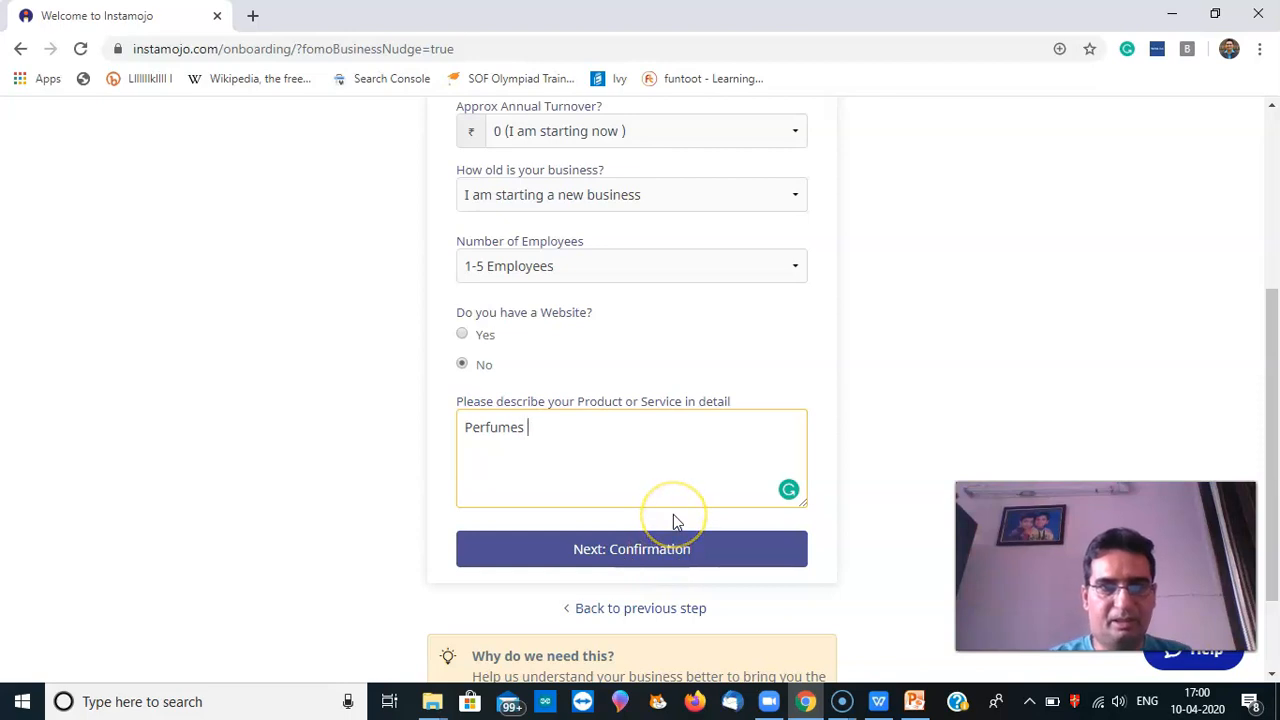
type(" deo")
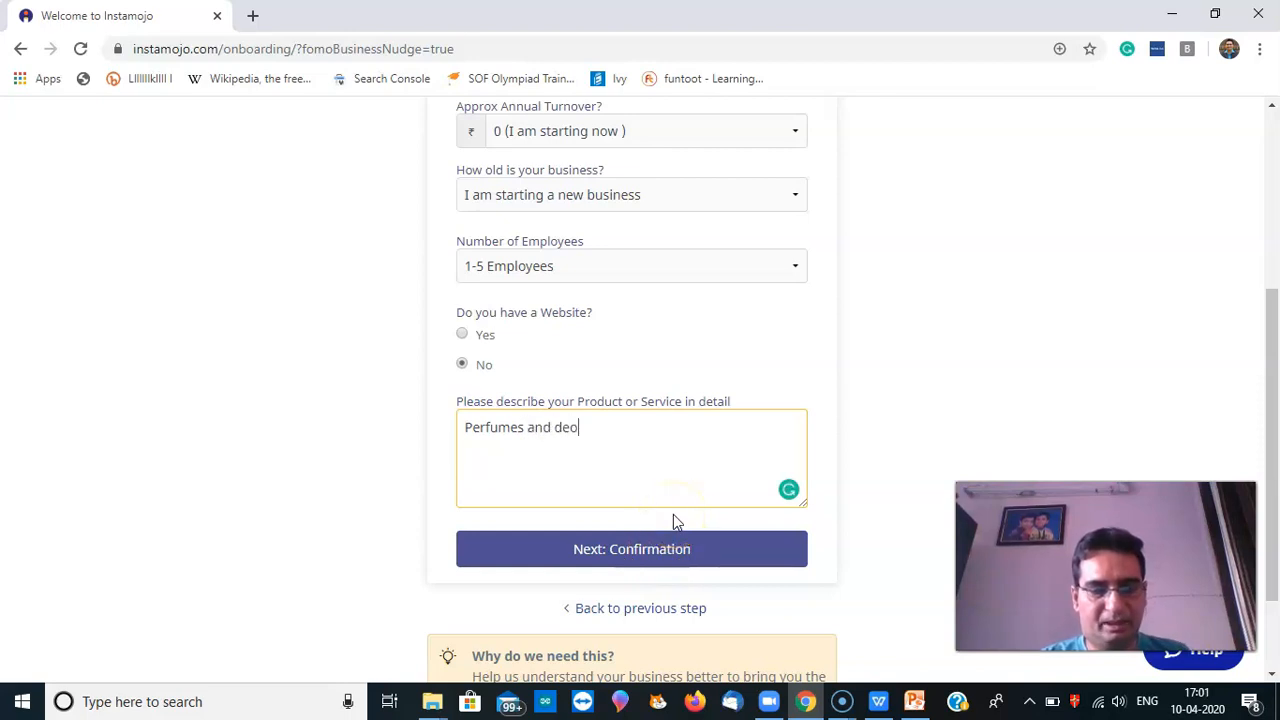
type("dorants")
left_click(670, 566)
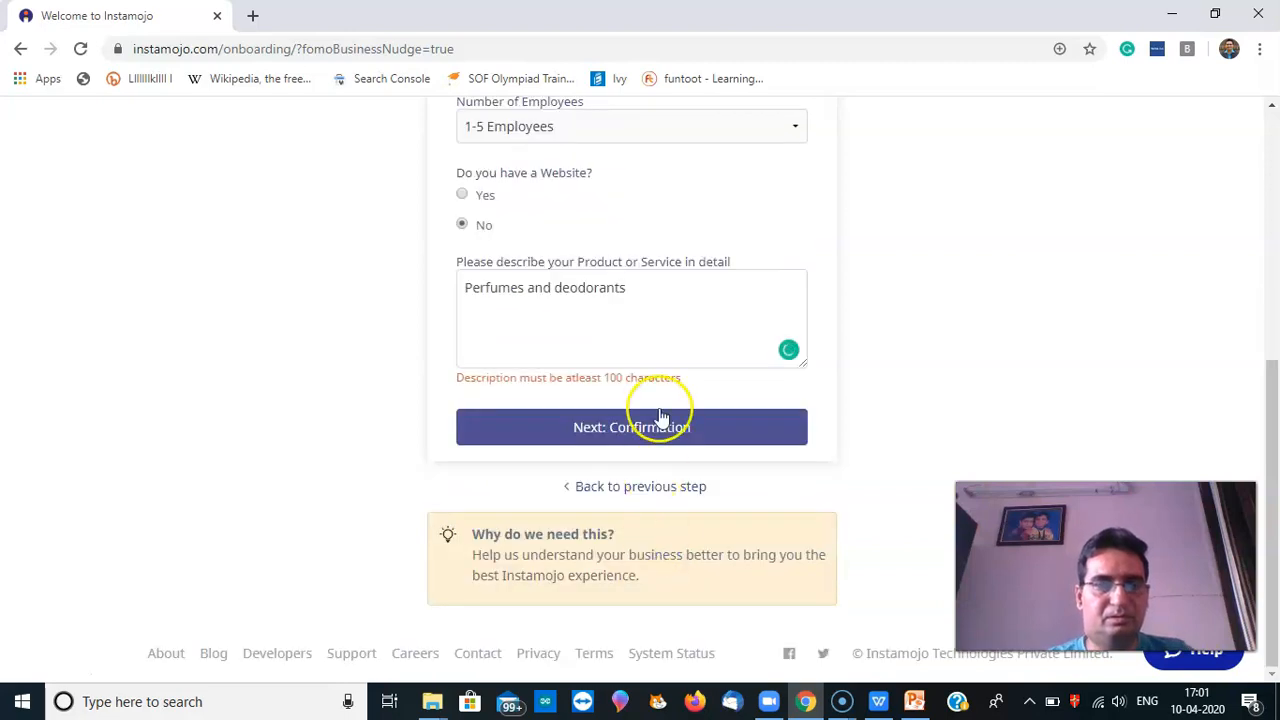
left_click(676, 304)
type("selling site")
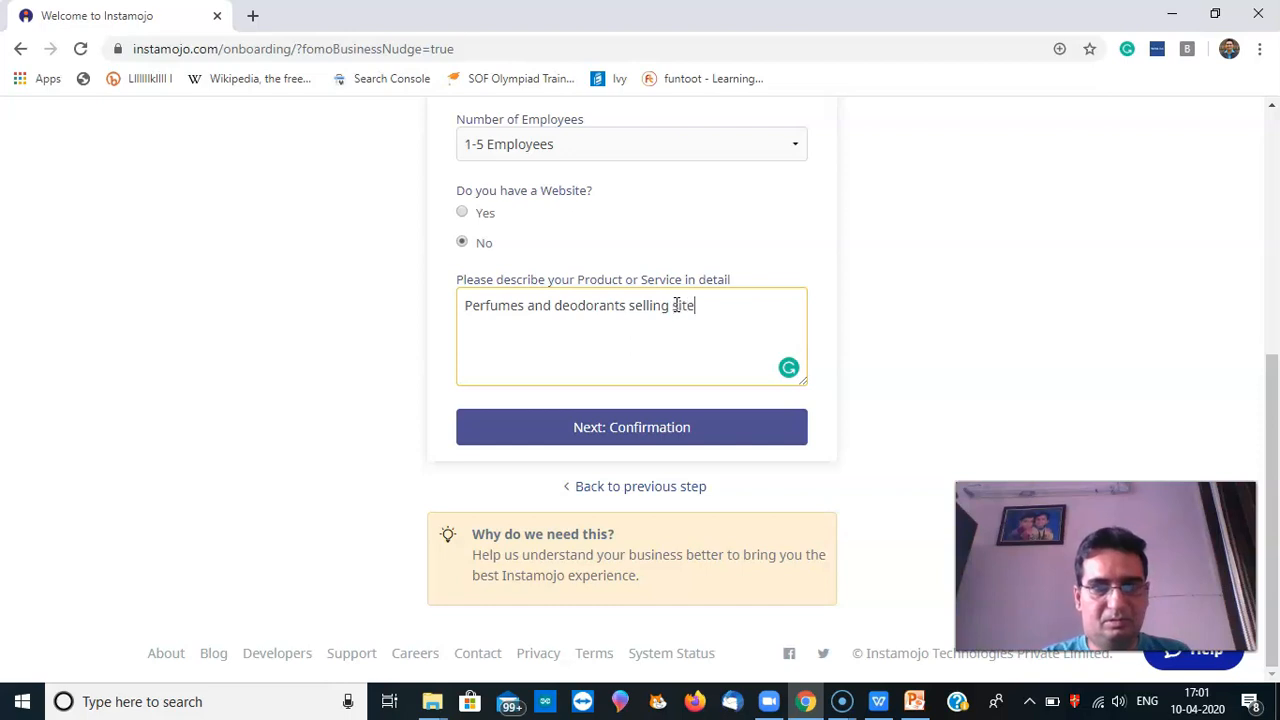
type(". We are")
left_click(677, 324)
type("the manufacturer bas")
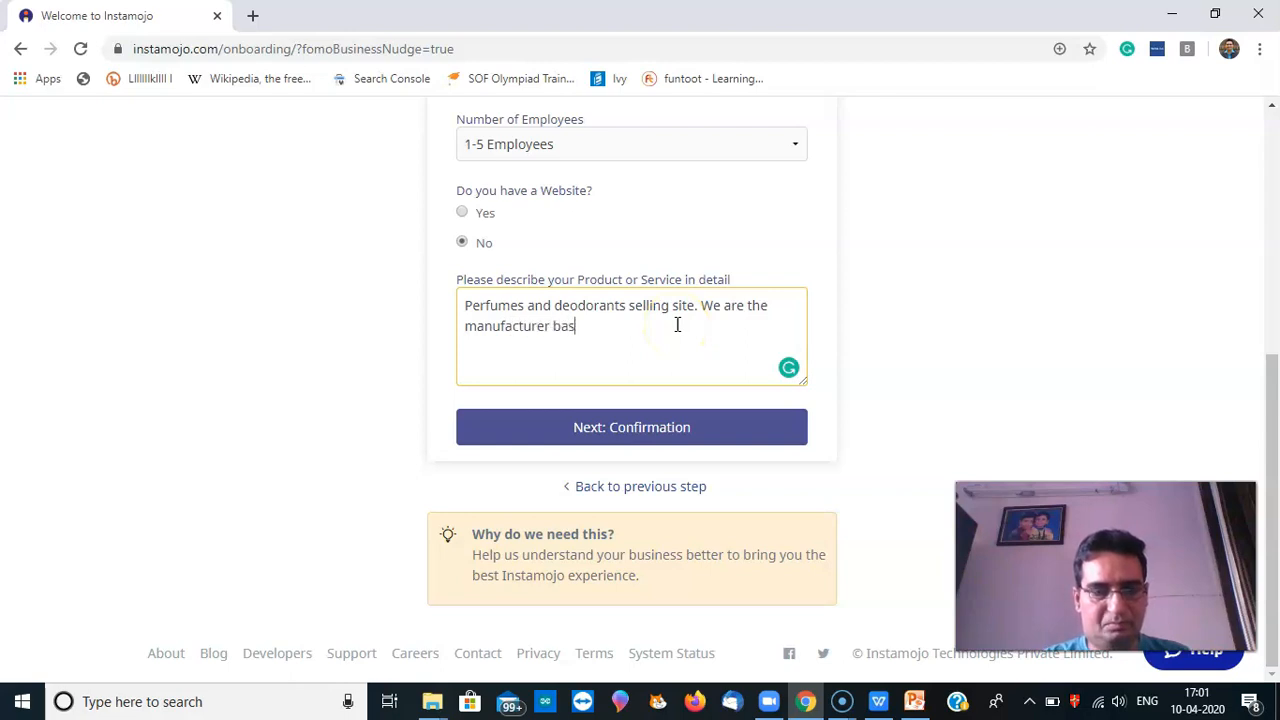
type("ed in India")
left_click(664, 424)
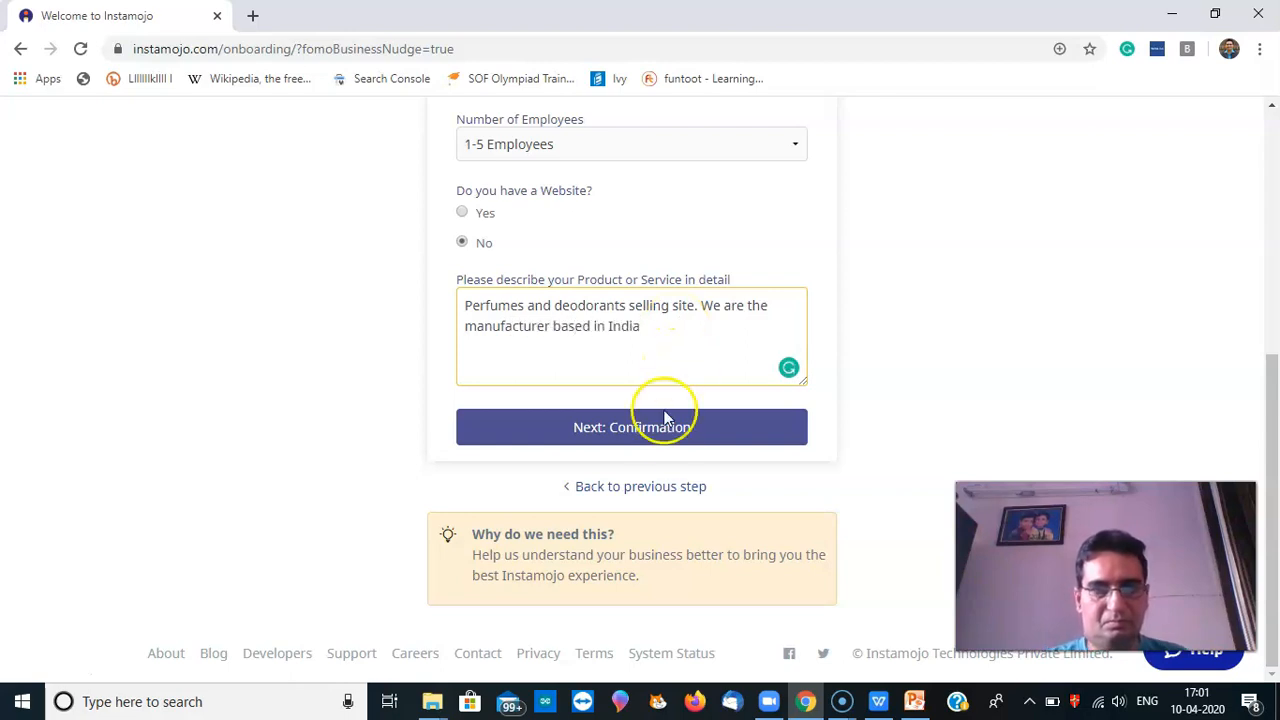
Extend the description to mention perfumes for men, women and Unisex
left_click(664, 308)
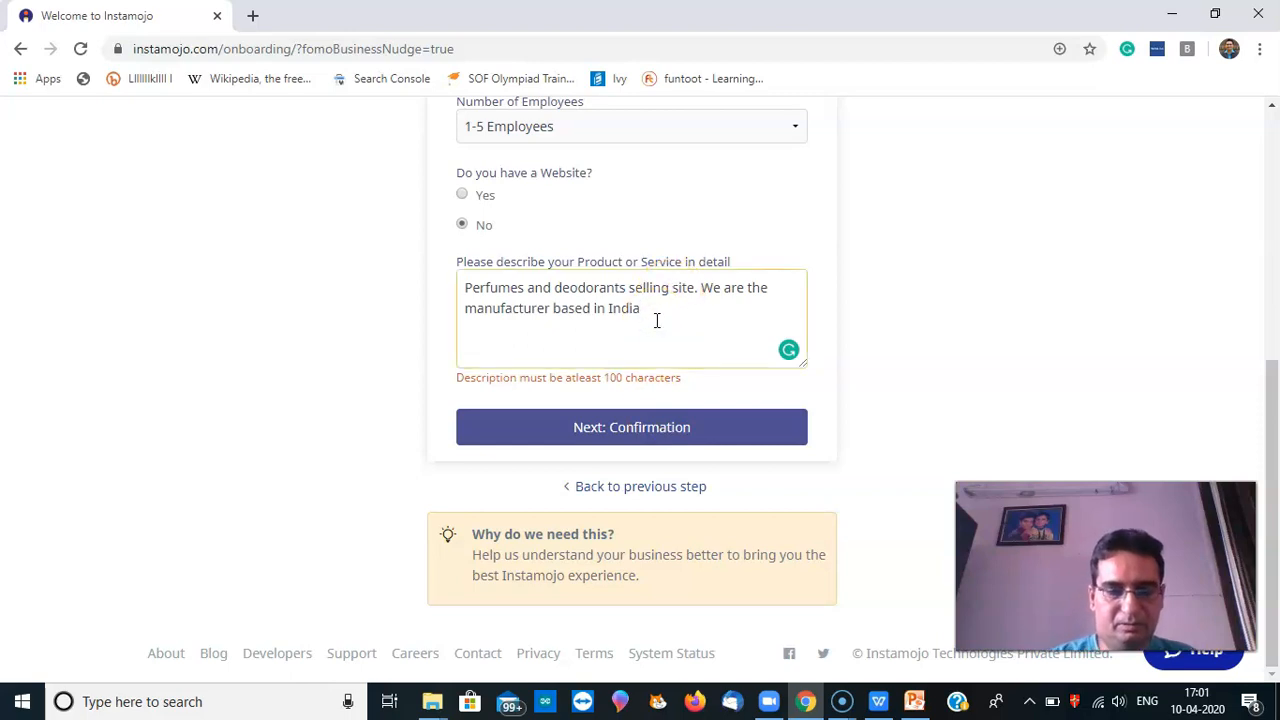
type(".")
left_click(690, 328)
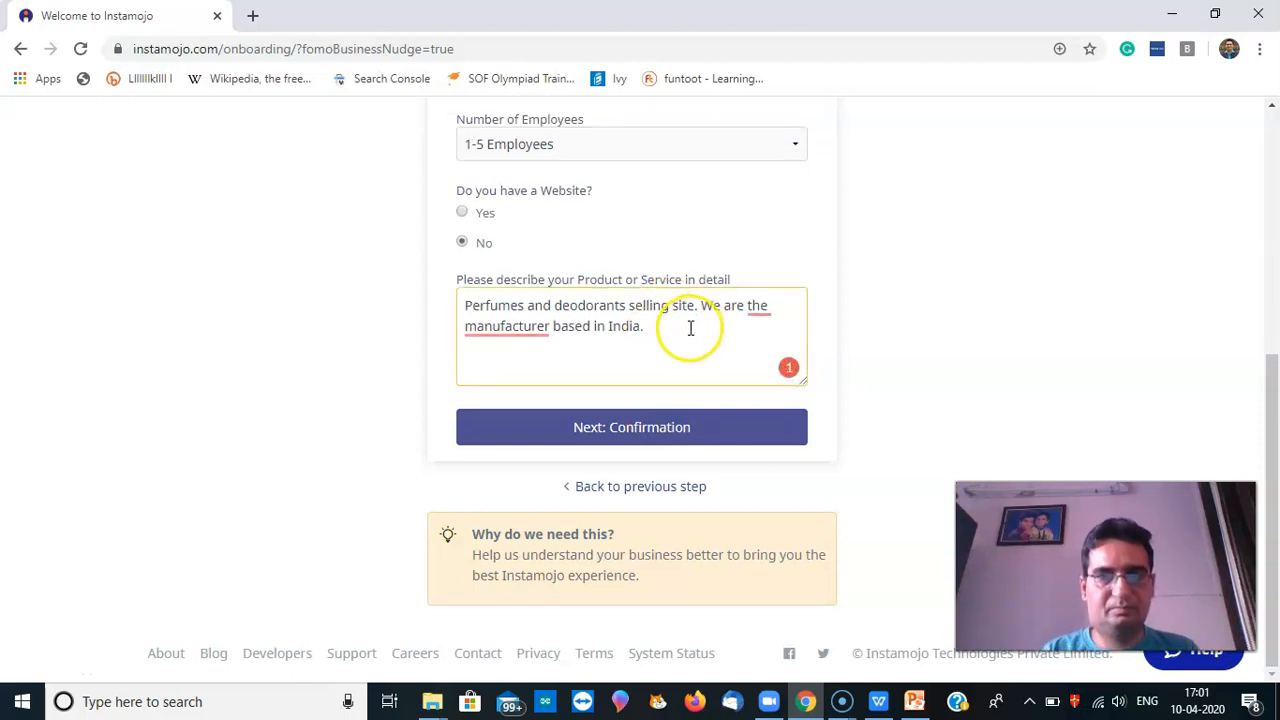
type("Some of")
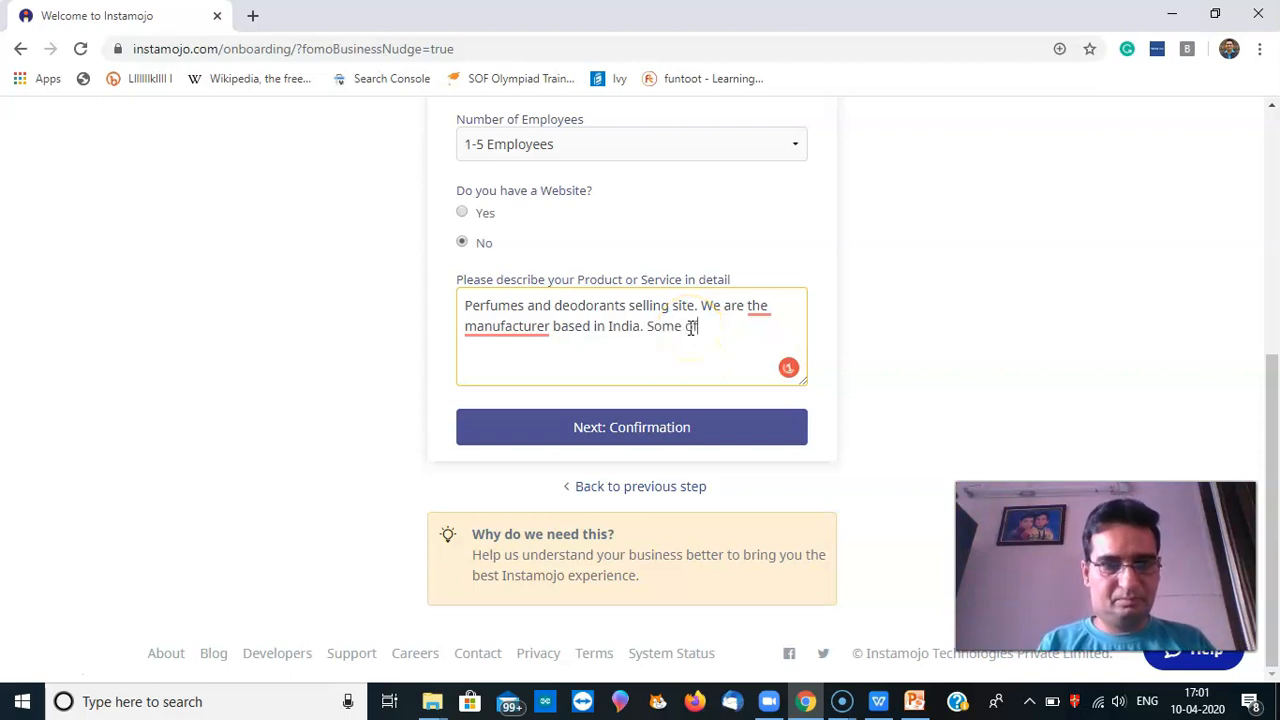
type(" the products are")
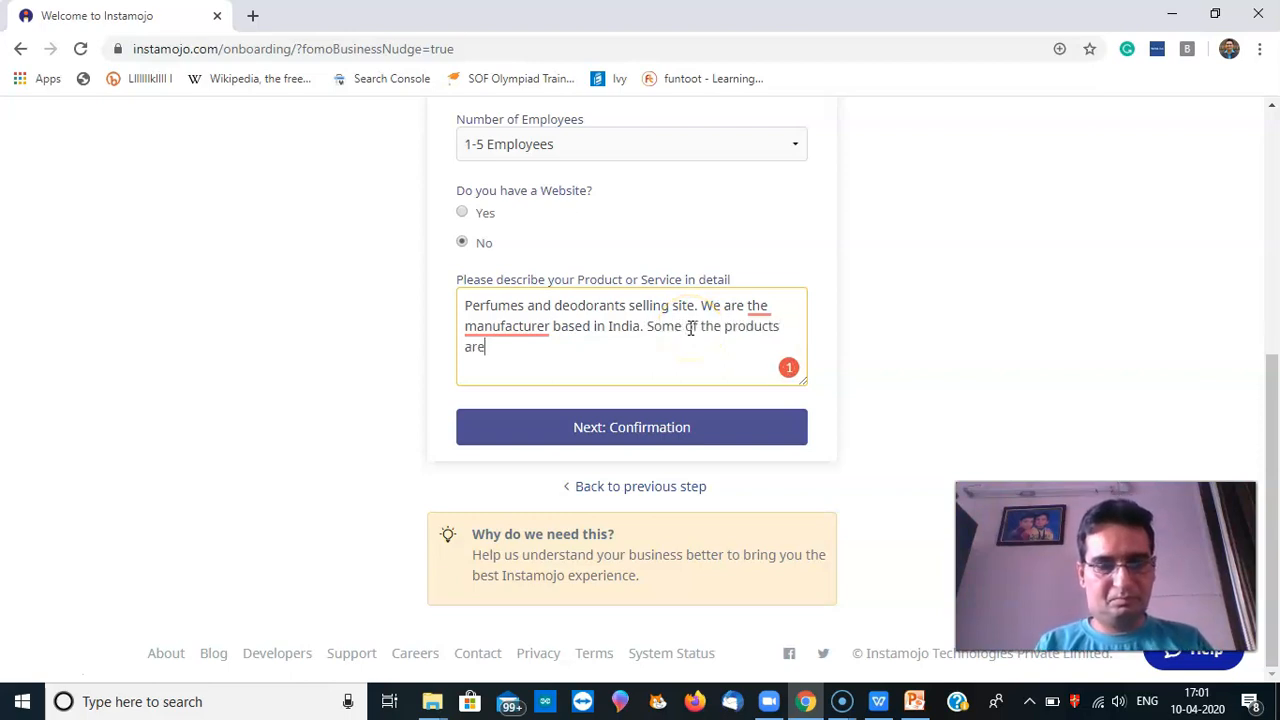
type(" Admire,")
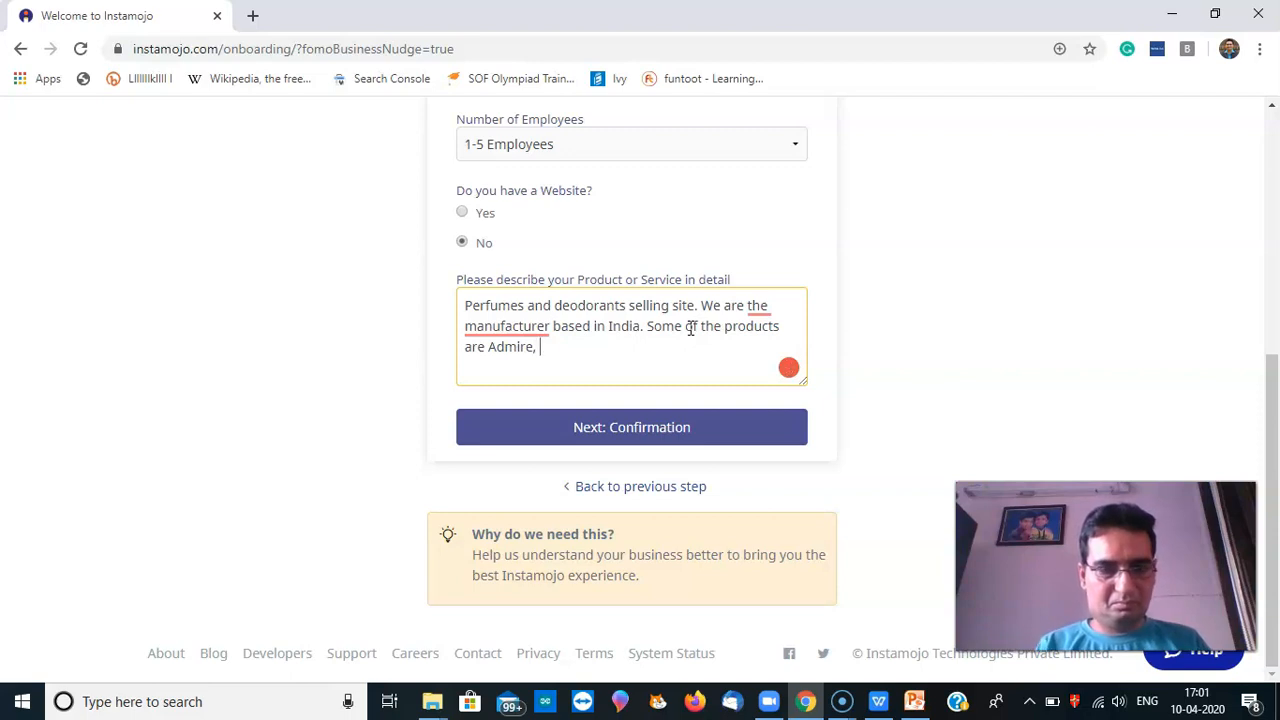
type(" Valentine,")
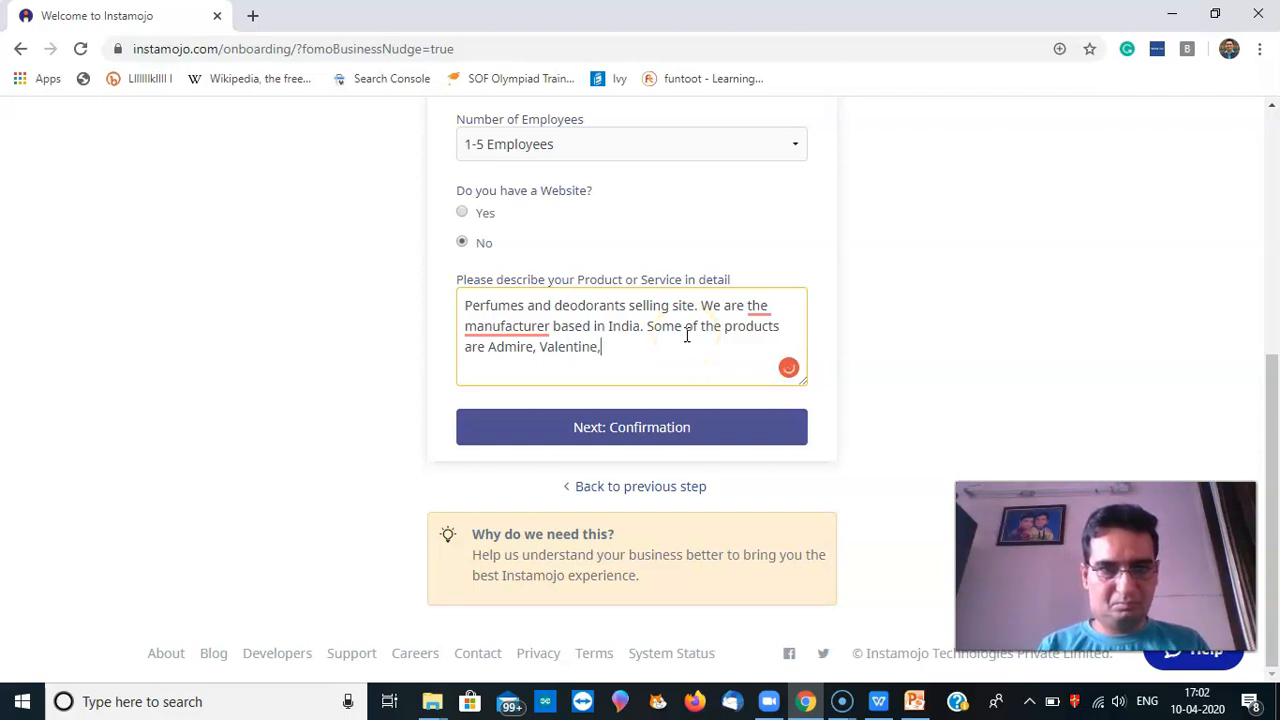
key("BackSpace")
key("BackSpace")
key("BackSpace")
key("BackSpace")
key("BackSpace")
key("BackSpace")
key("BackSpace")
key("BackSpace")
key("BackSpace")
key("BackSpace")
key("BackSpace")
key("BackSpace")
key("BackSpace")
key("BackSpace")
key("BackSpace")
key("BackSpace")
key("BackSpace")
key("BackSpace")
key("BackSpace")
key("BackSpace")
type("e perfumes for ")
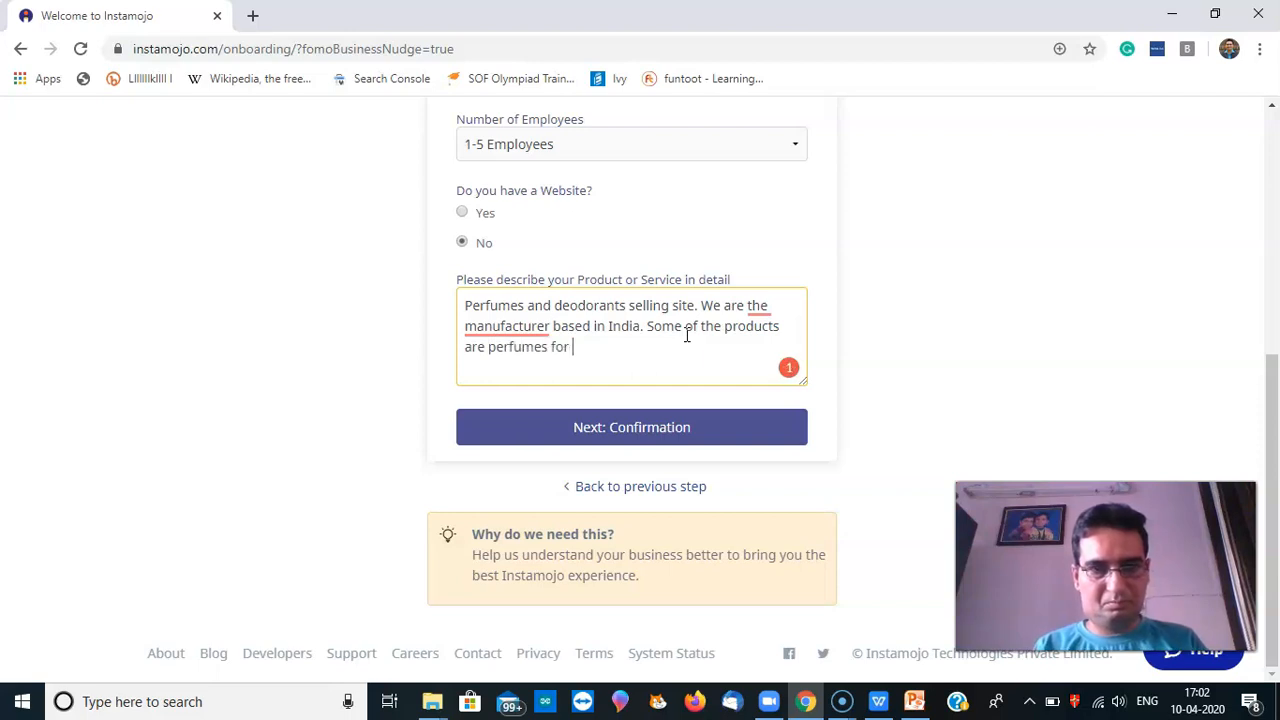
type("men, wom")
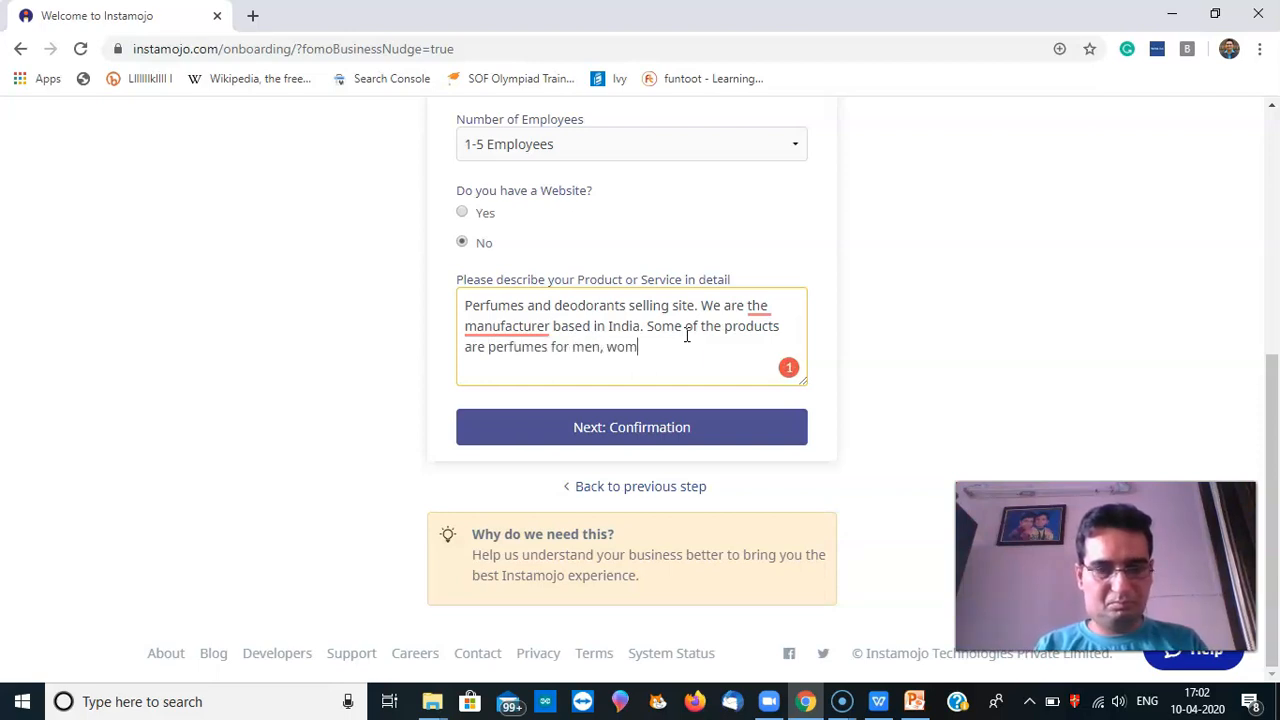
type("en and Univ")
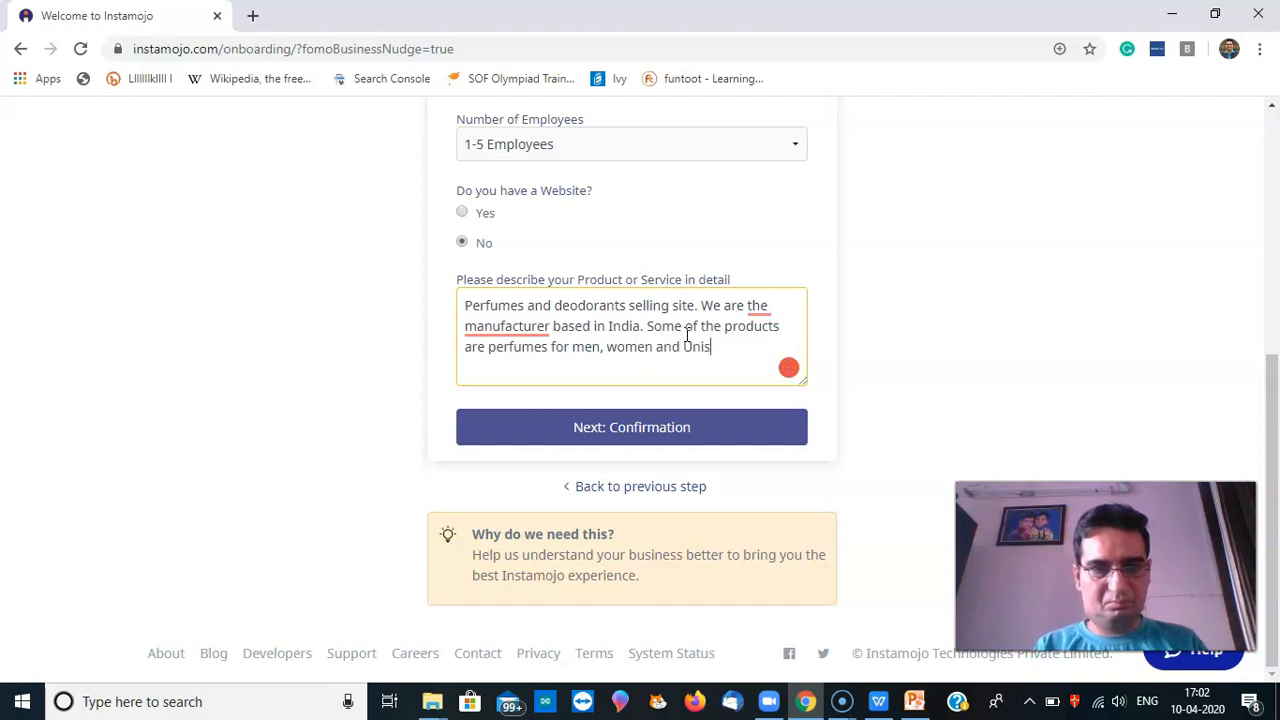
type("exr")
key("BackSpace")
type("per")
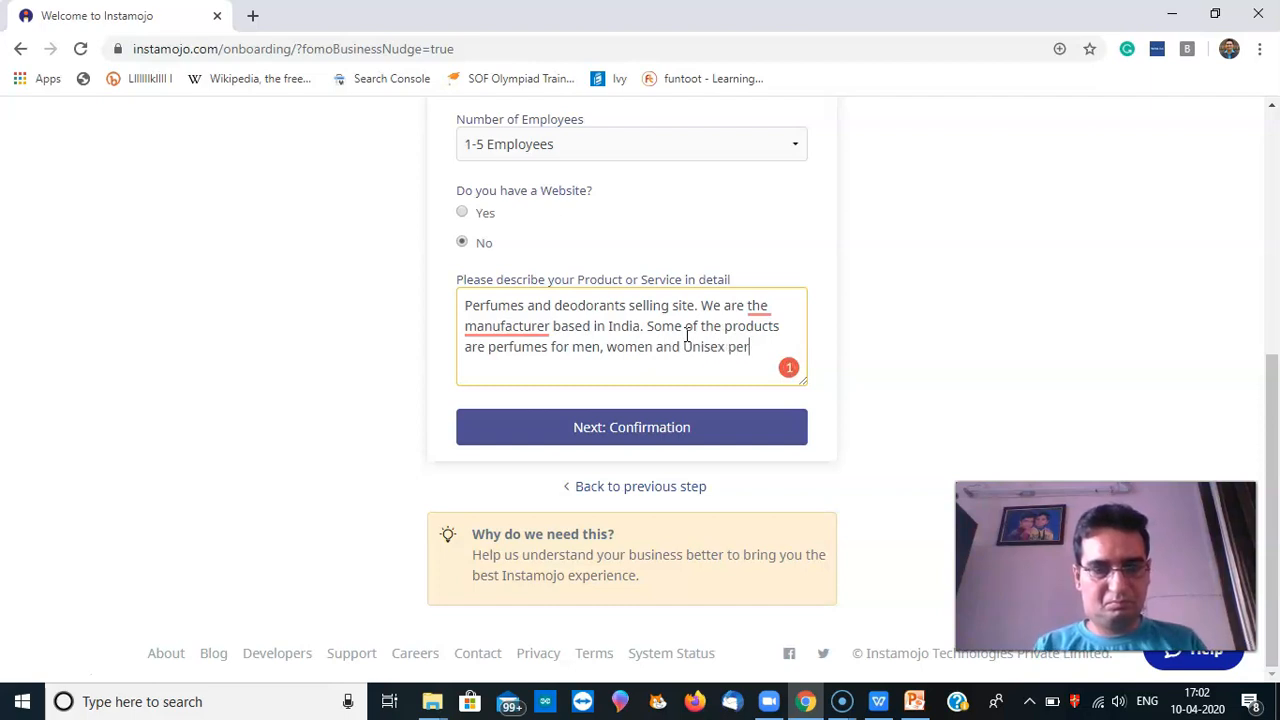
type("fumes.")
Submit Next: Confirmation and open the new store from the Congratulations page
left_click(655, 414)
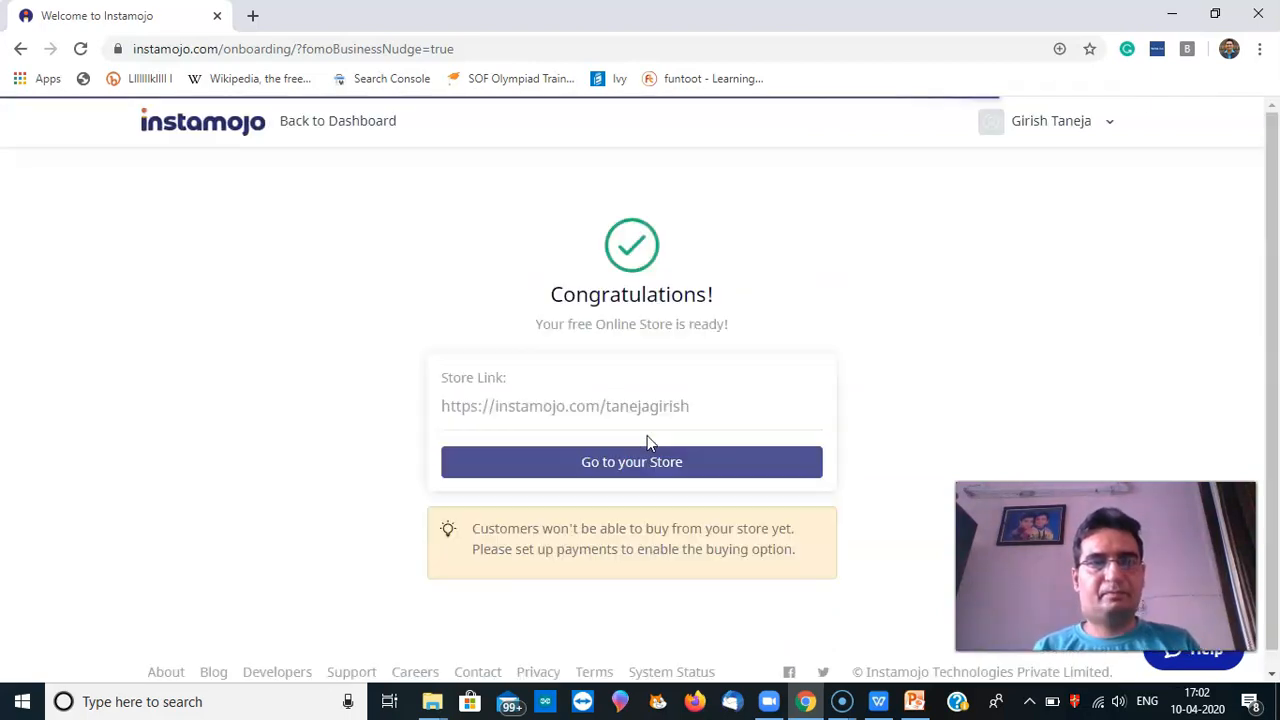
left_click(714, 435)
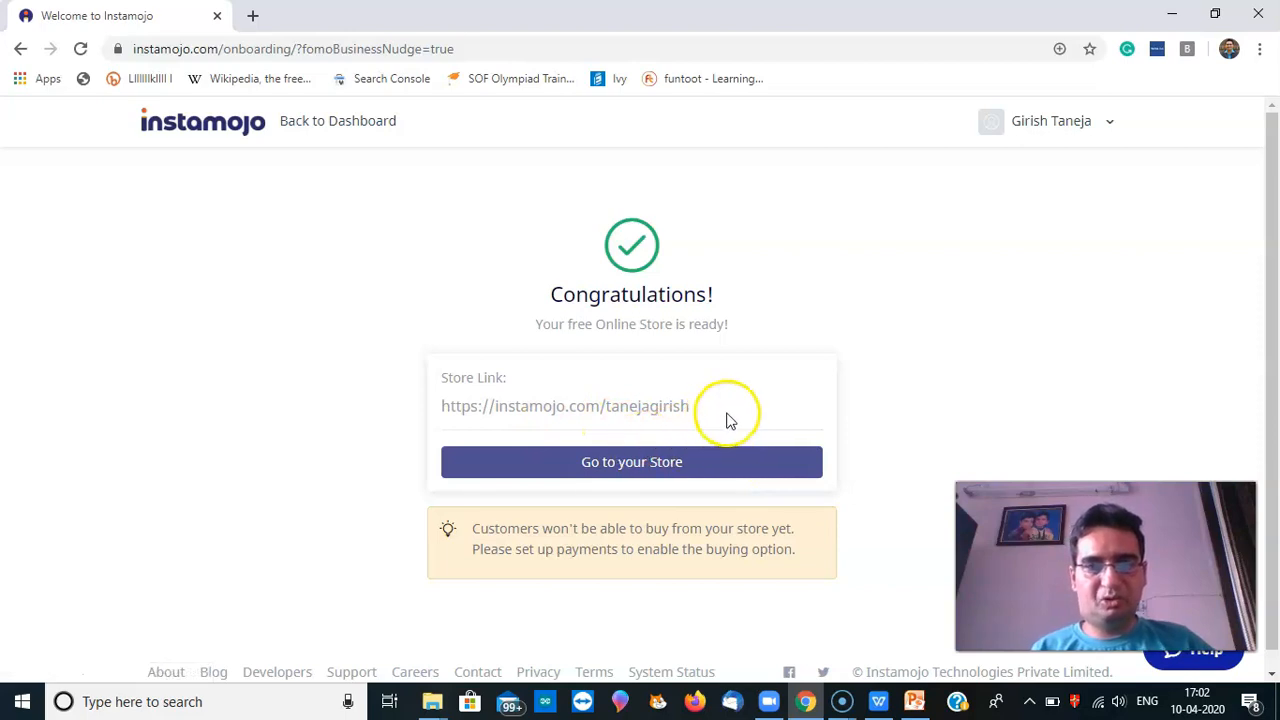
left_click(697, 465)
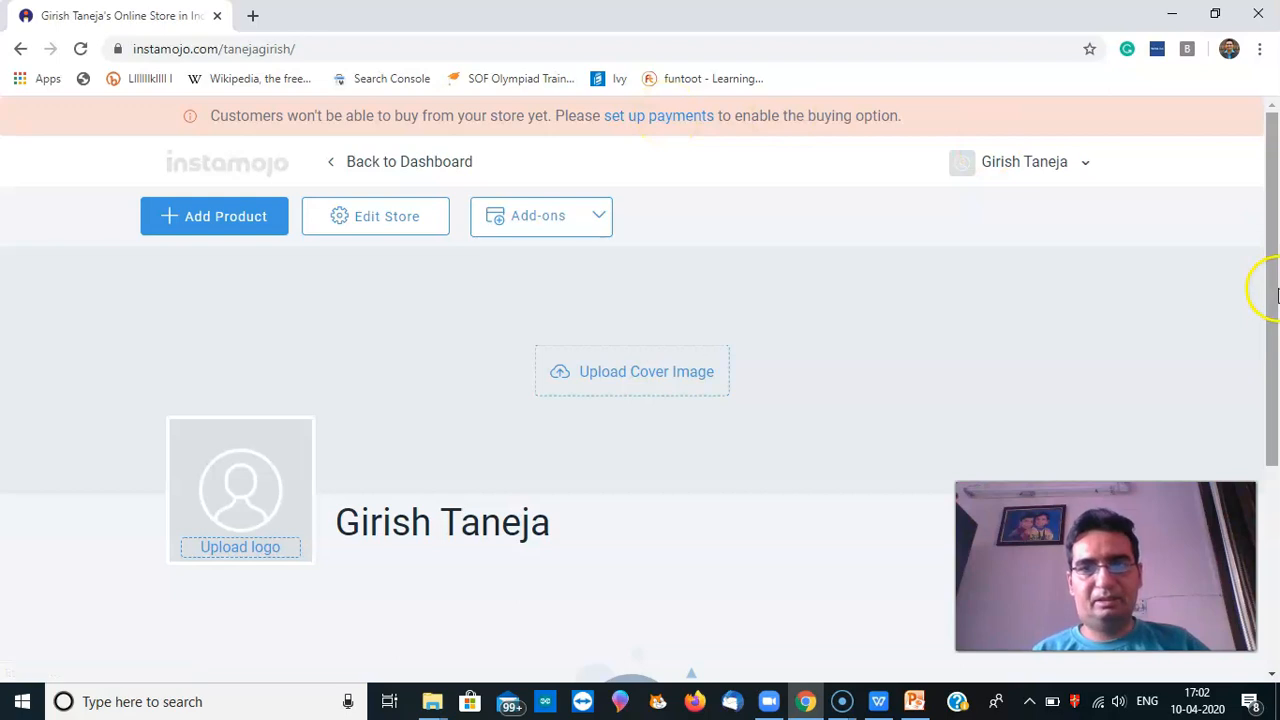
left_click_drag(1272, 286, 1272, 337)
Upload the oud Collections cover page image from D:\shopify website as the cover image
left_click(651, 314)
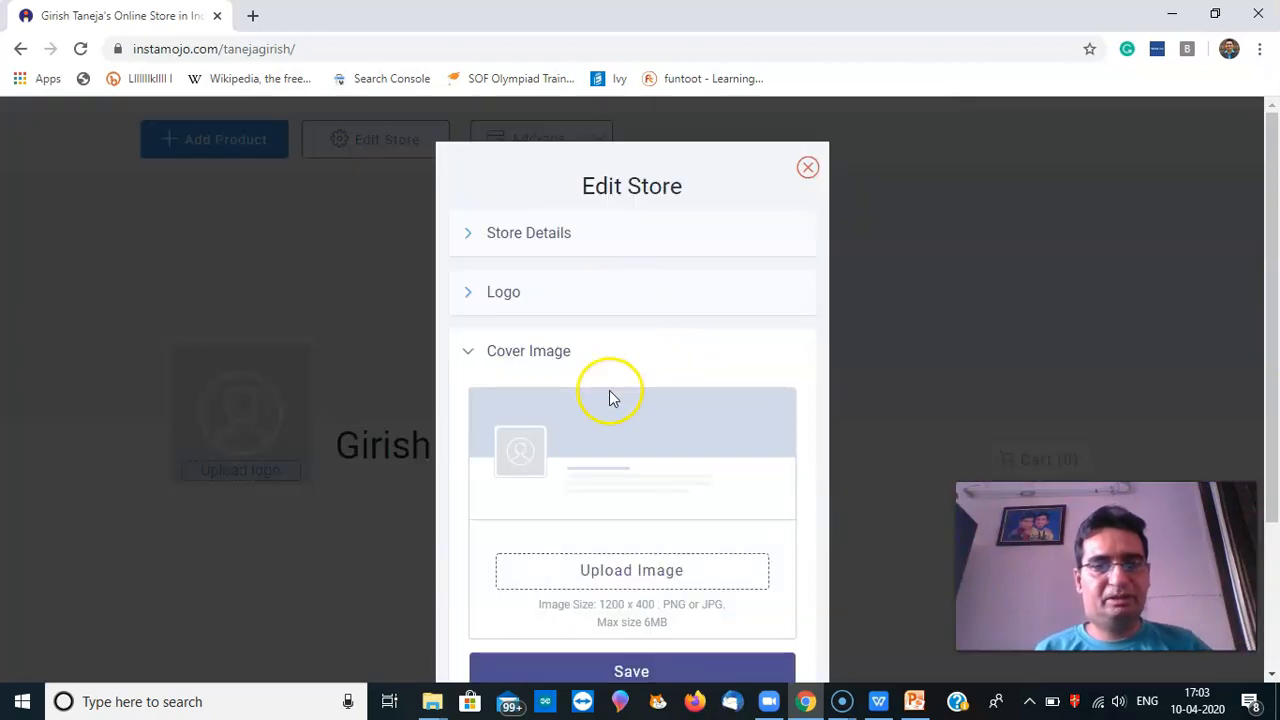
left_click(645, 588)
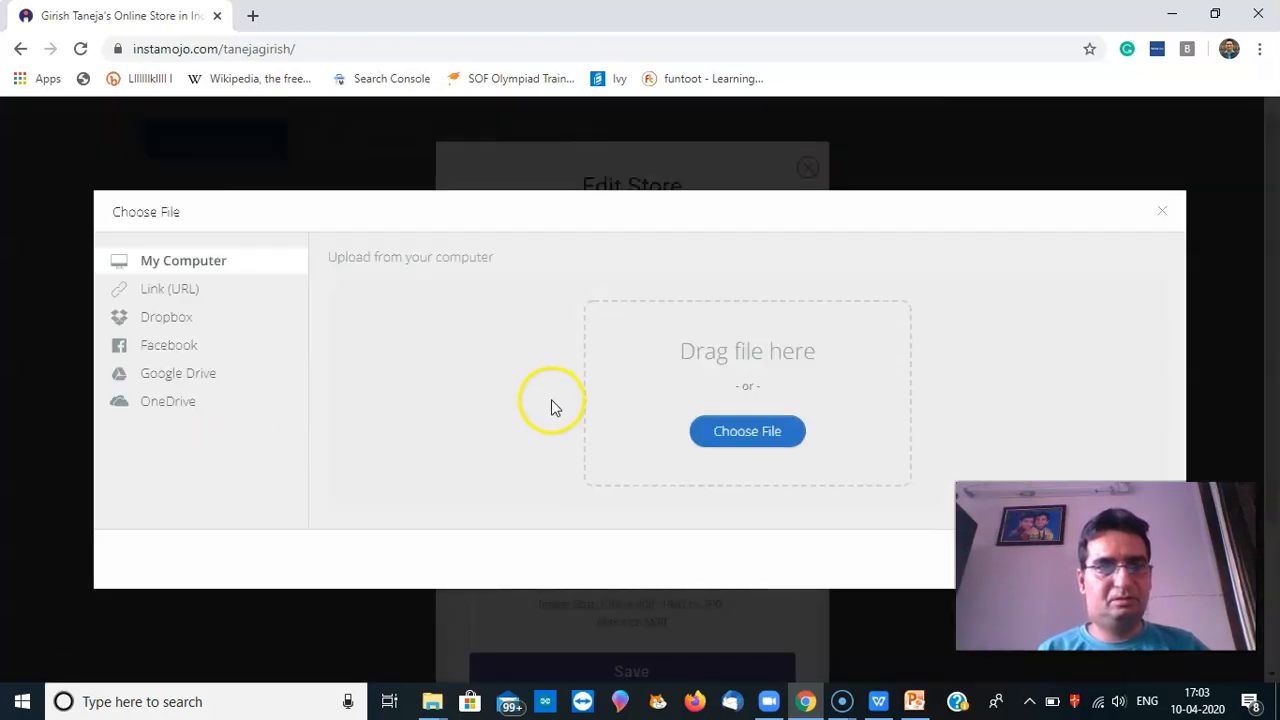
left_click(739, 448)
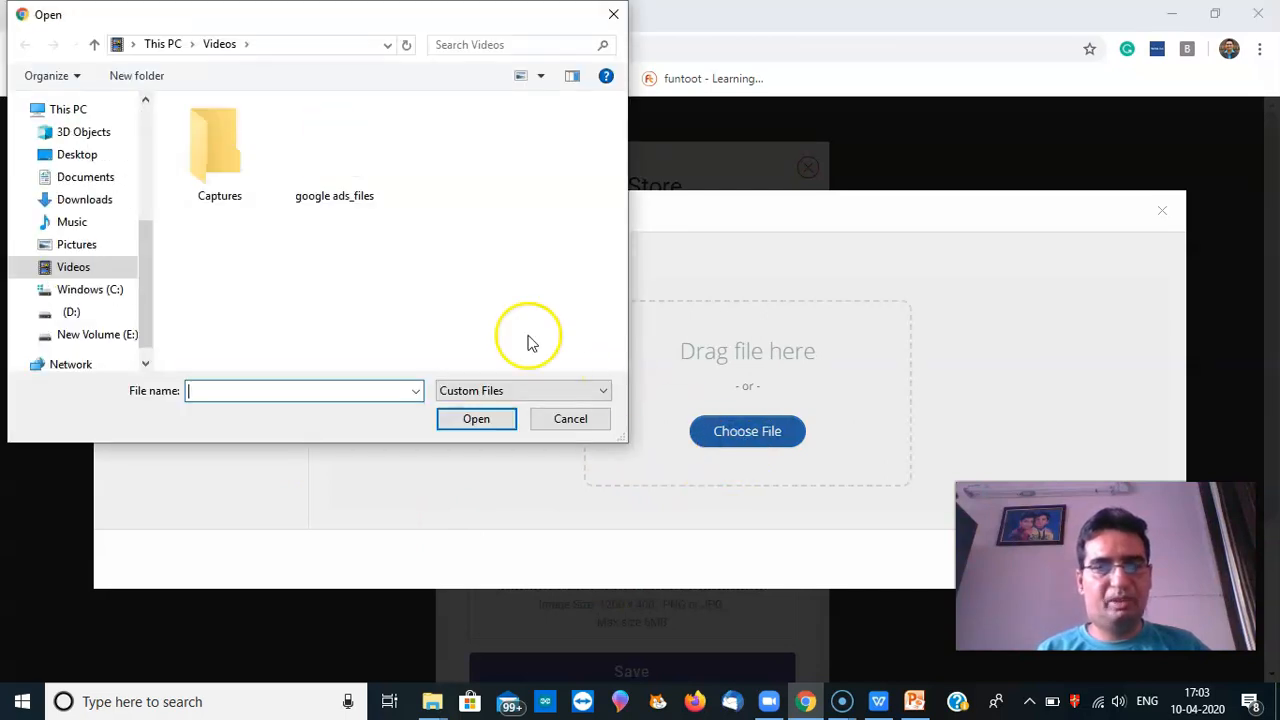
left_click(76, 312)
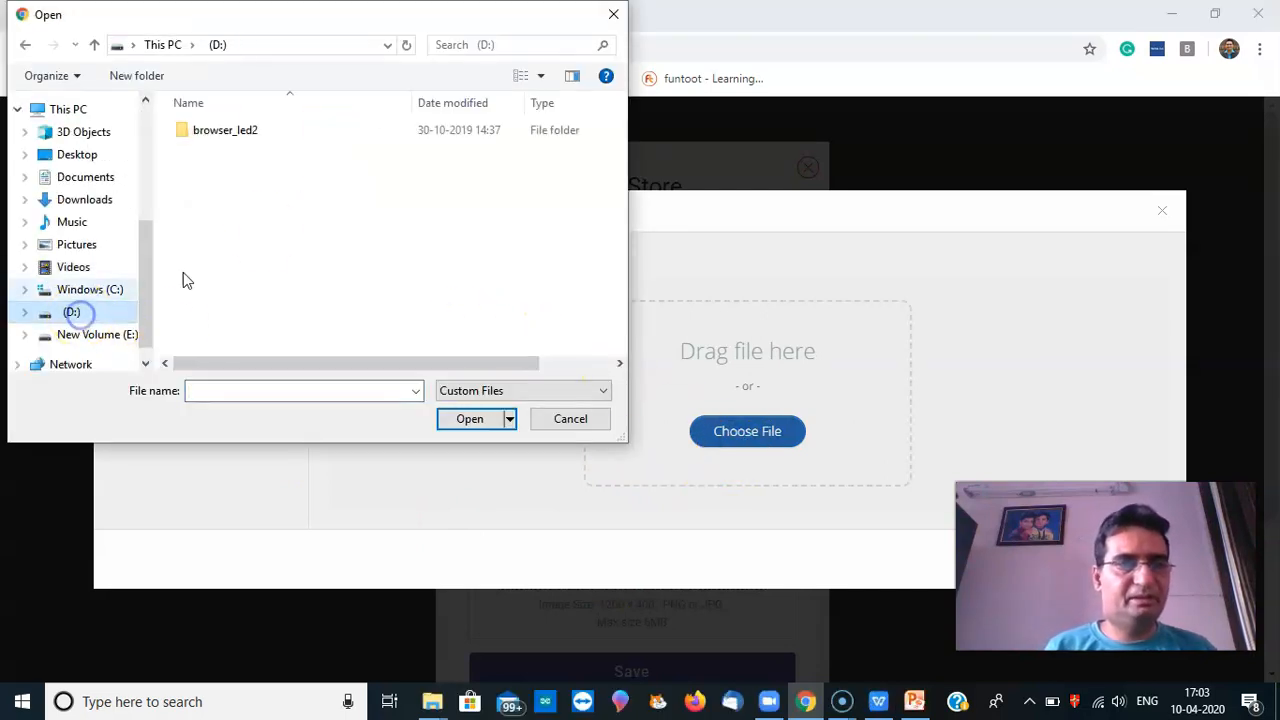
double_click(224, 287)
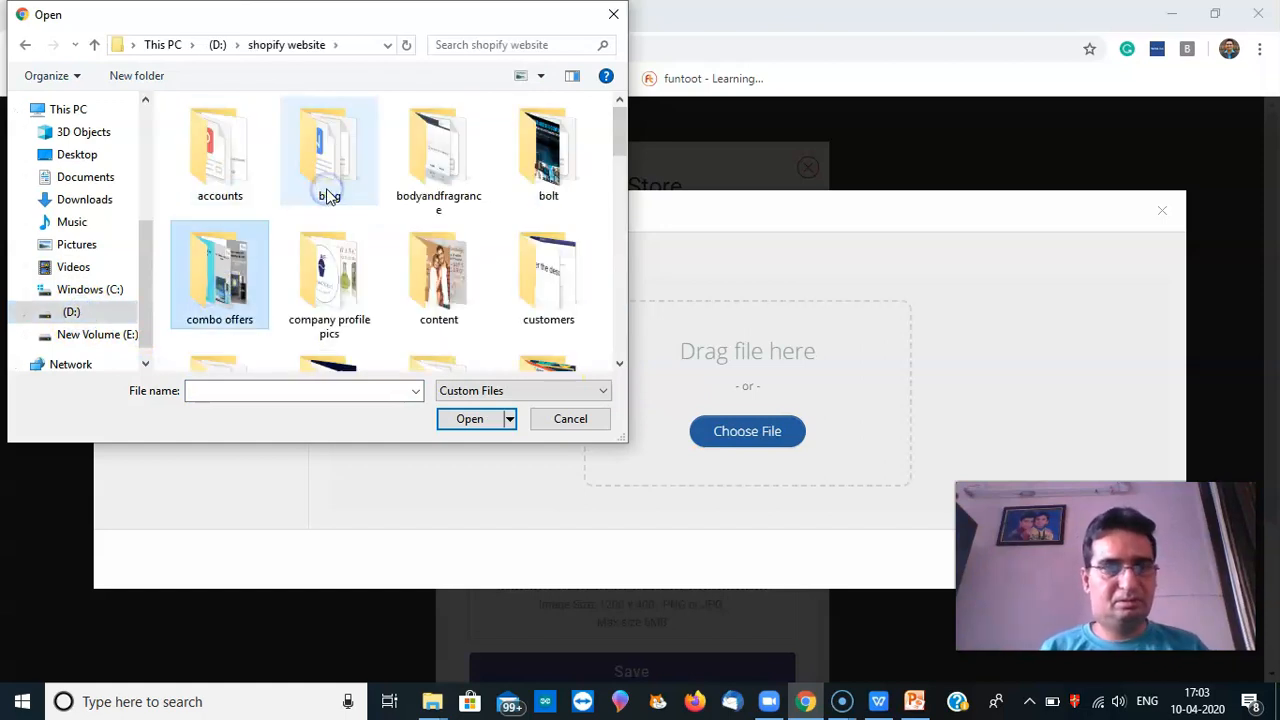
left_click(512, 45)
type("cover")
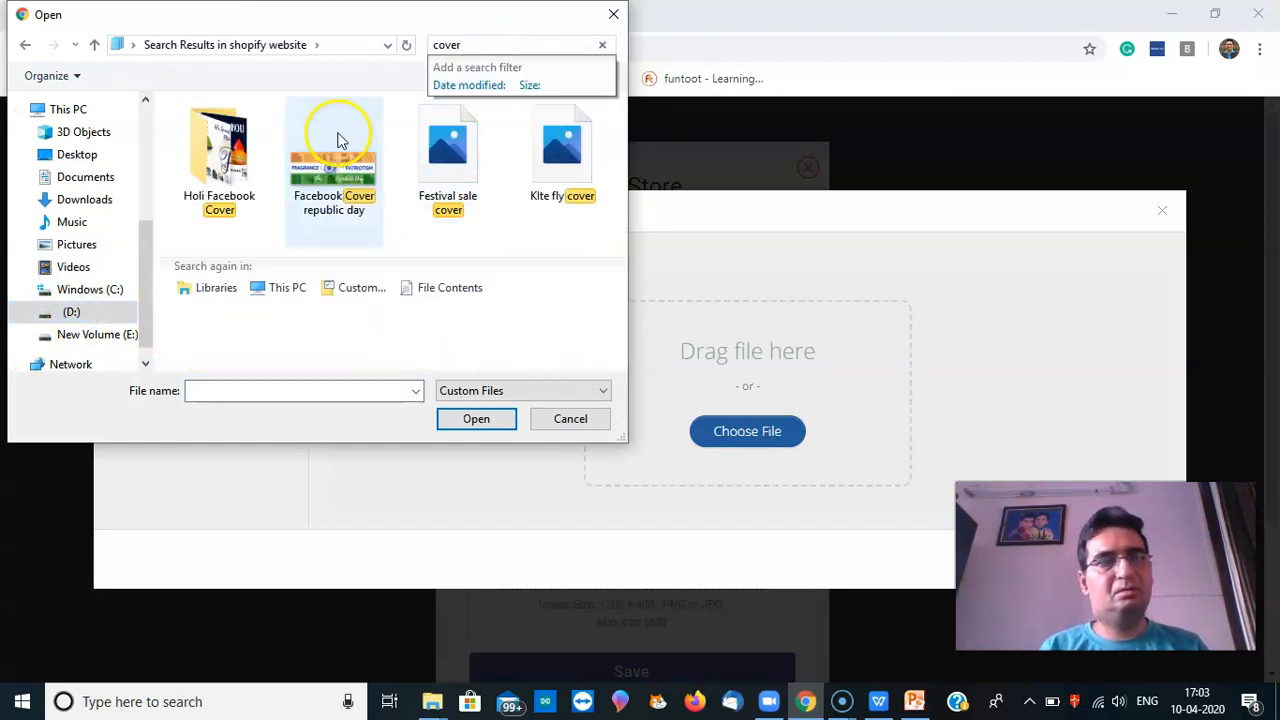
left_click_drag(623, 130, 620, 188)
double_click(358, 185)
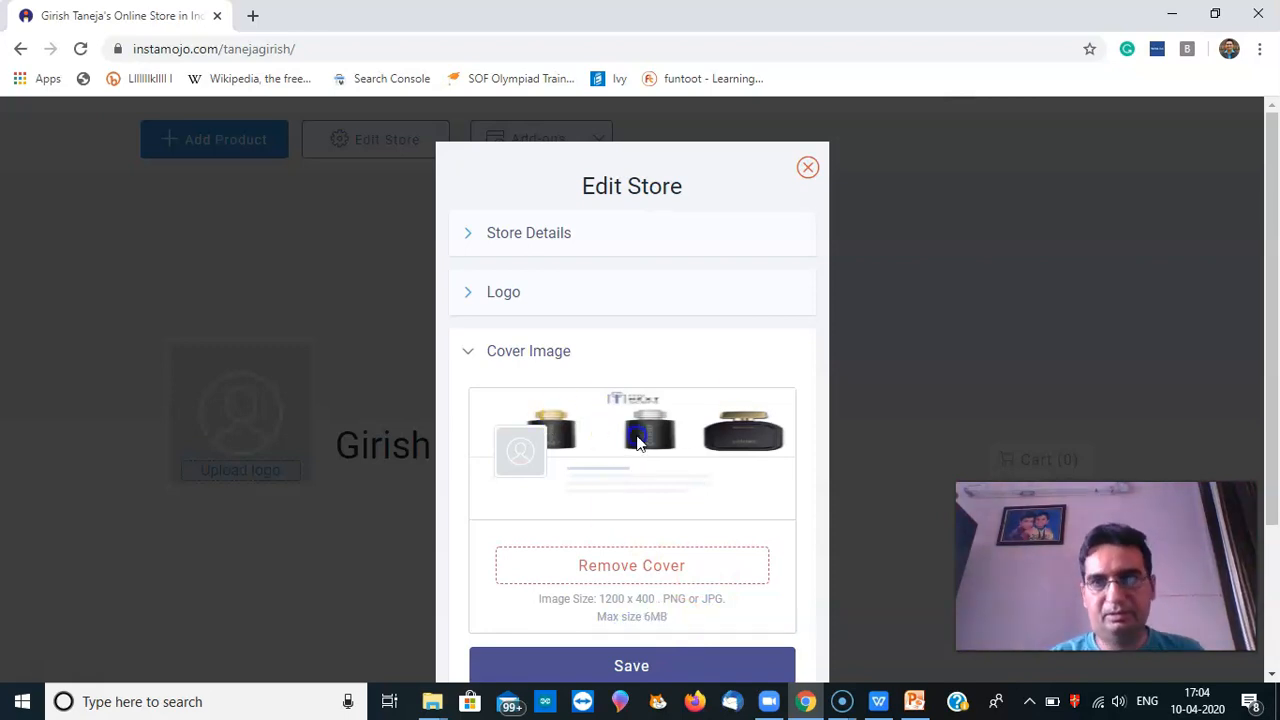
Upload Logo 192_192.png from the shopify website folder as the store logo
left_click(537, 305)
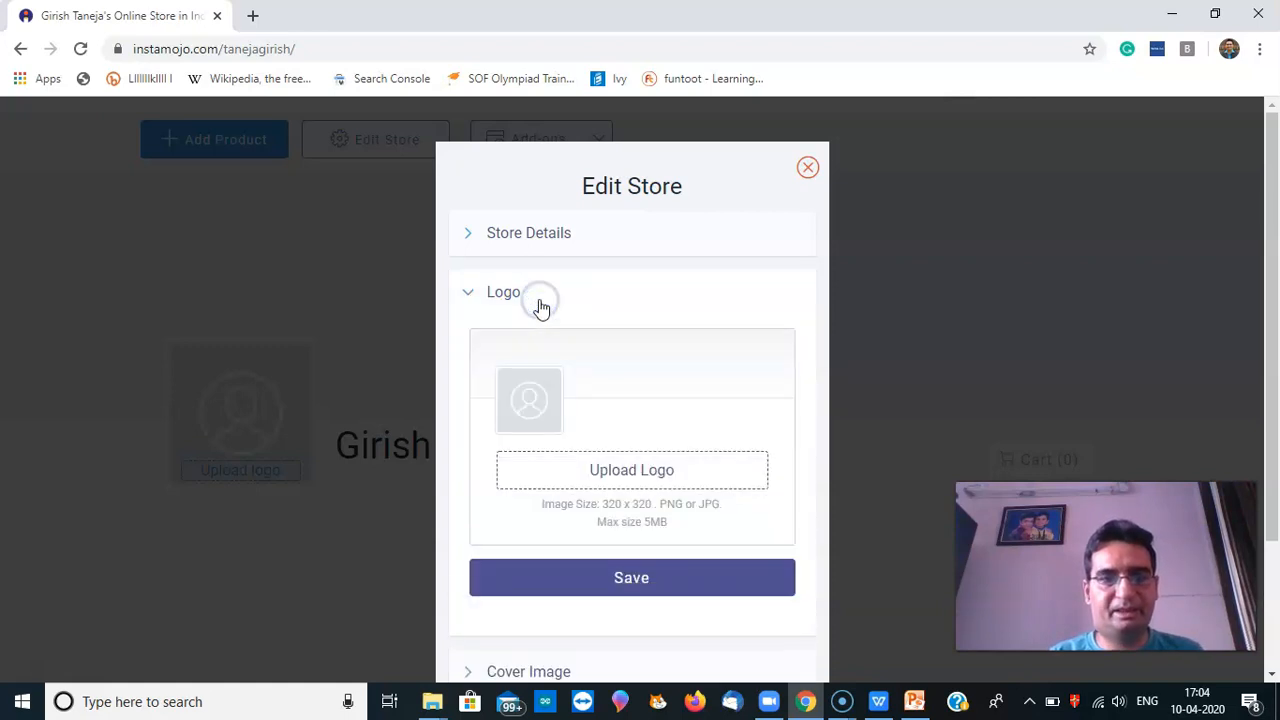
left_click(660, 470)
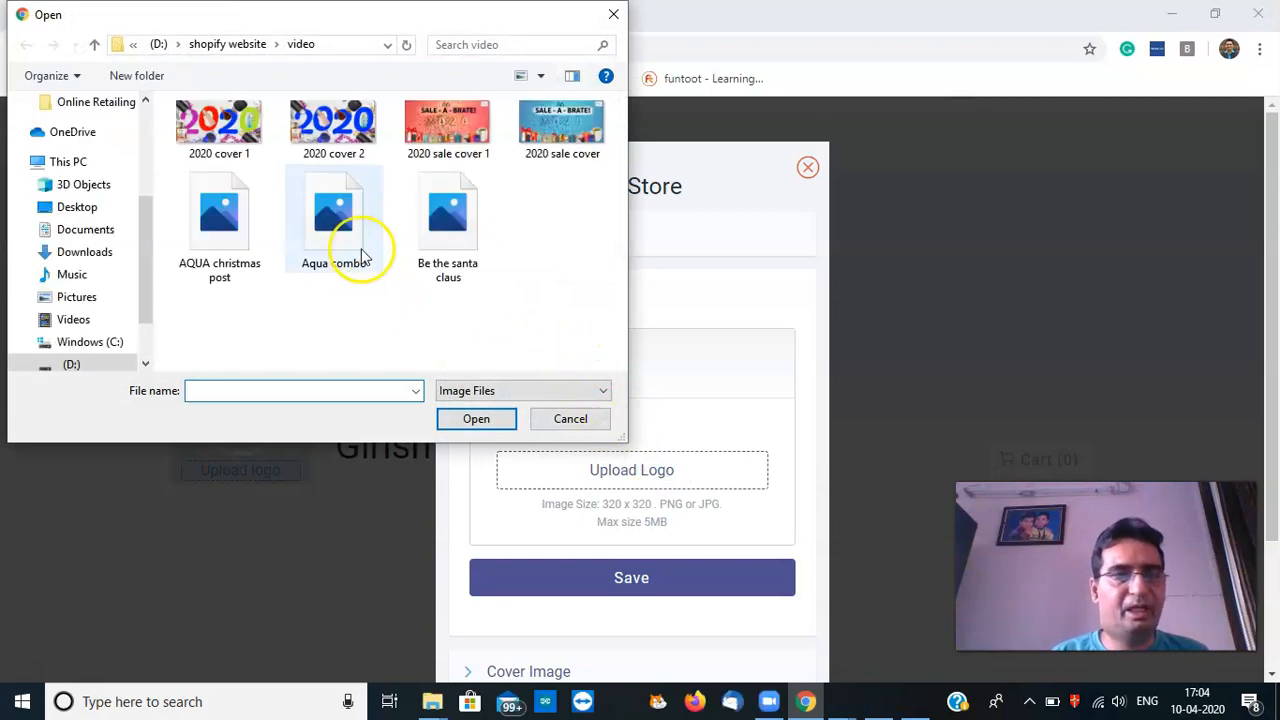
left_click(250, 47)
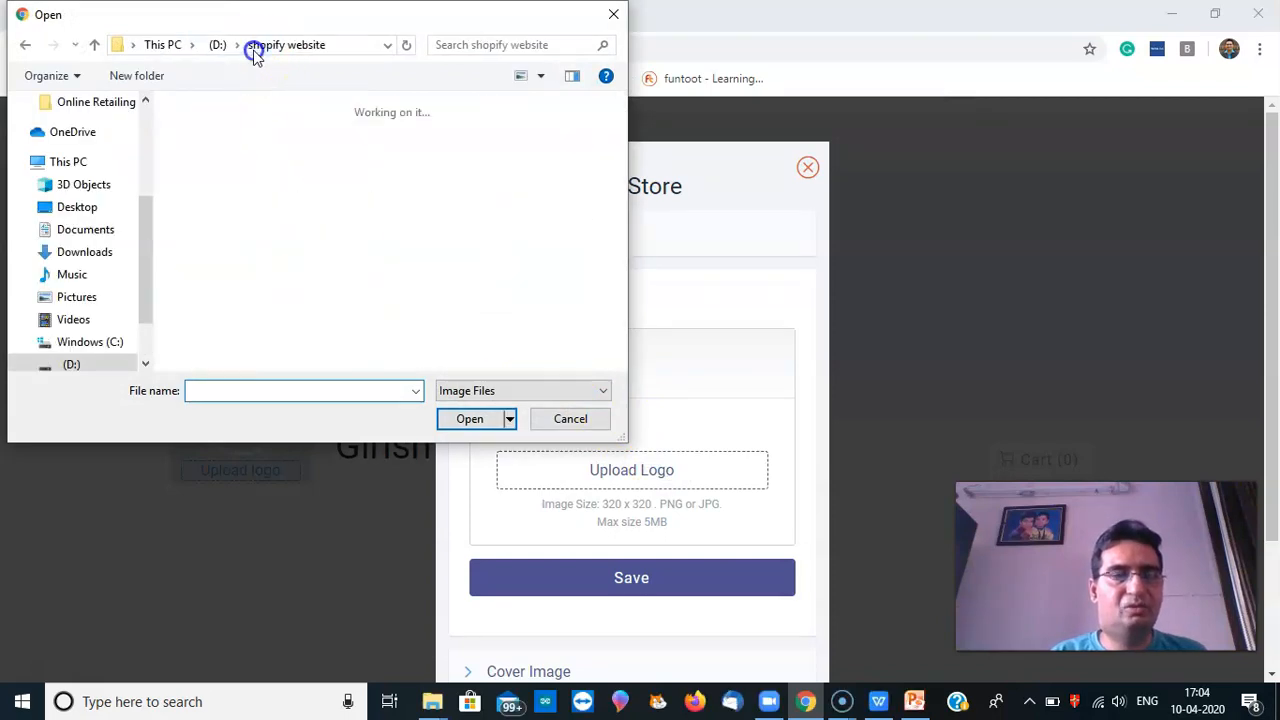
left_click(487, 45)
type("logo")
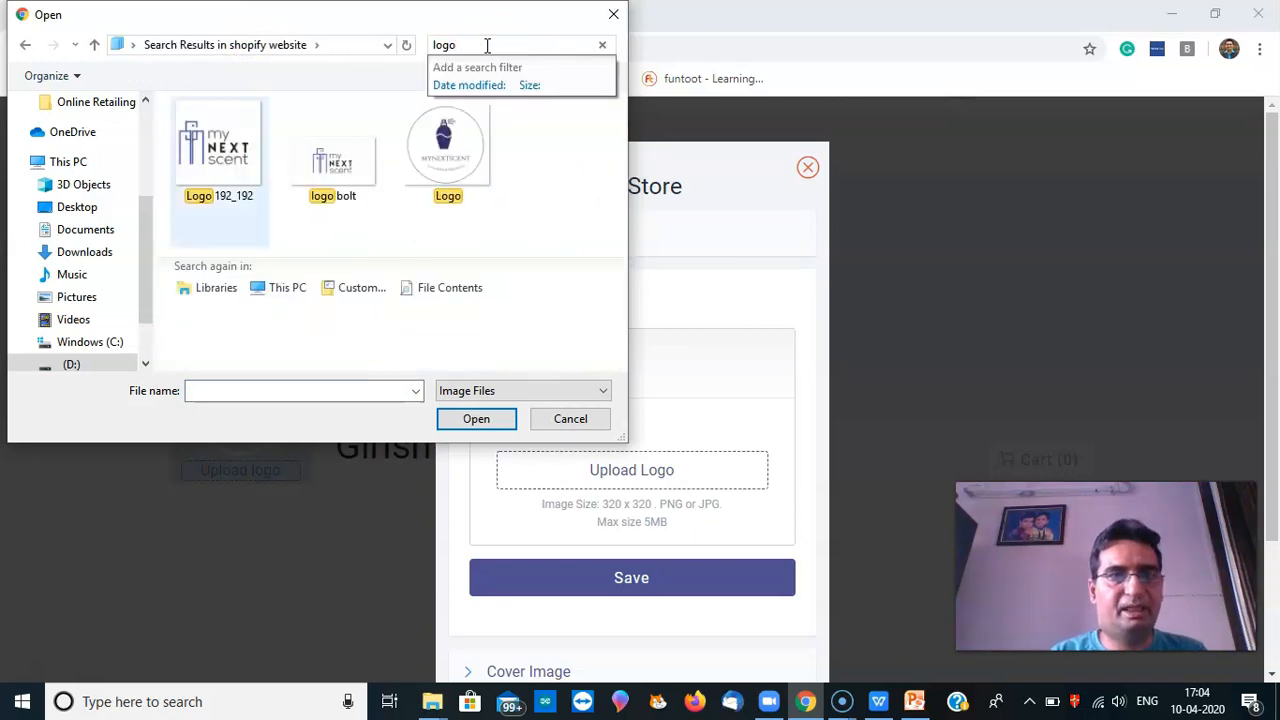
double_click(210, 165)
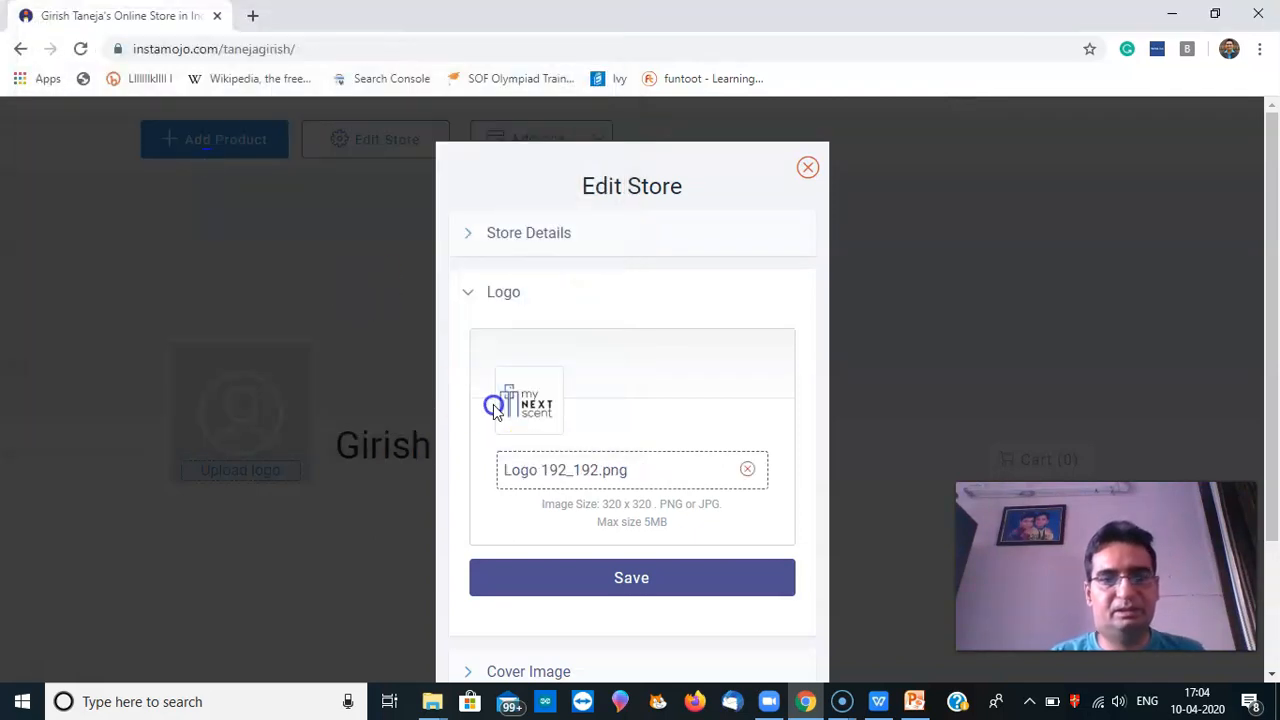
Save the logo settings until the success banner appears
left_click(655, 571)
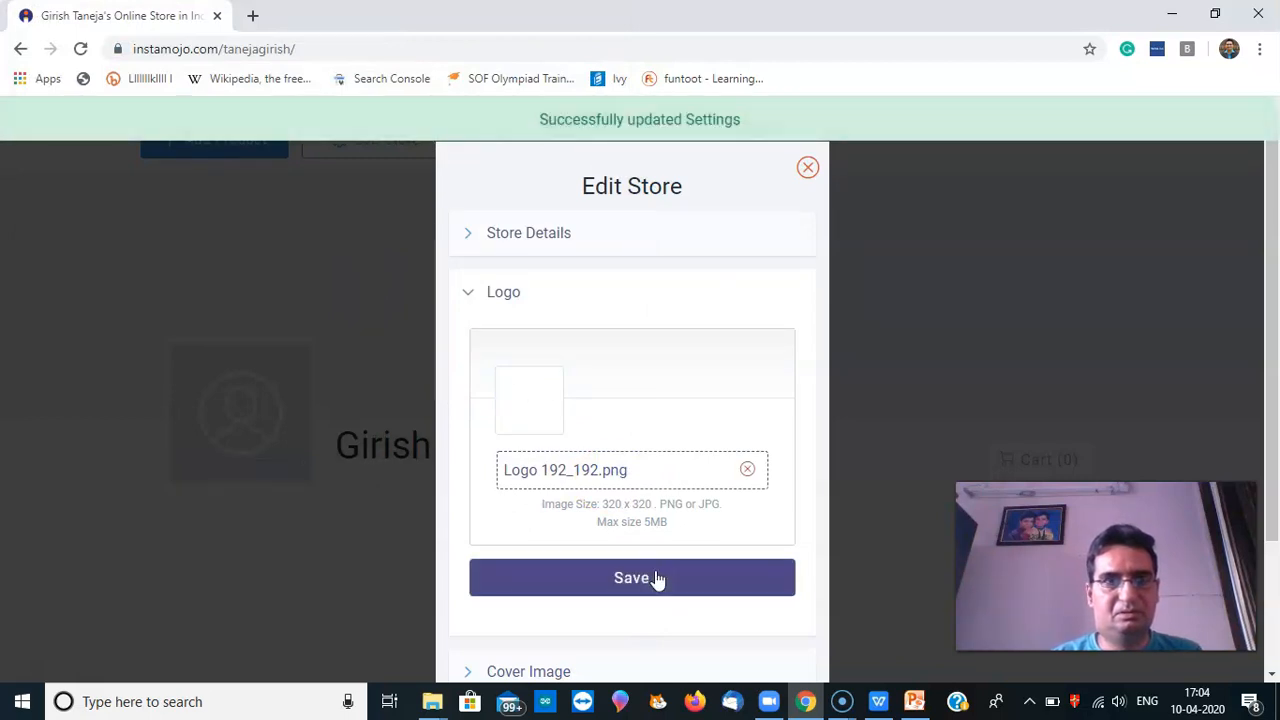
left_click(657, 578)
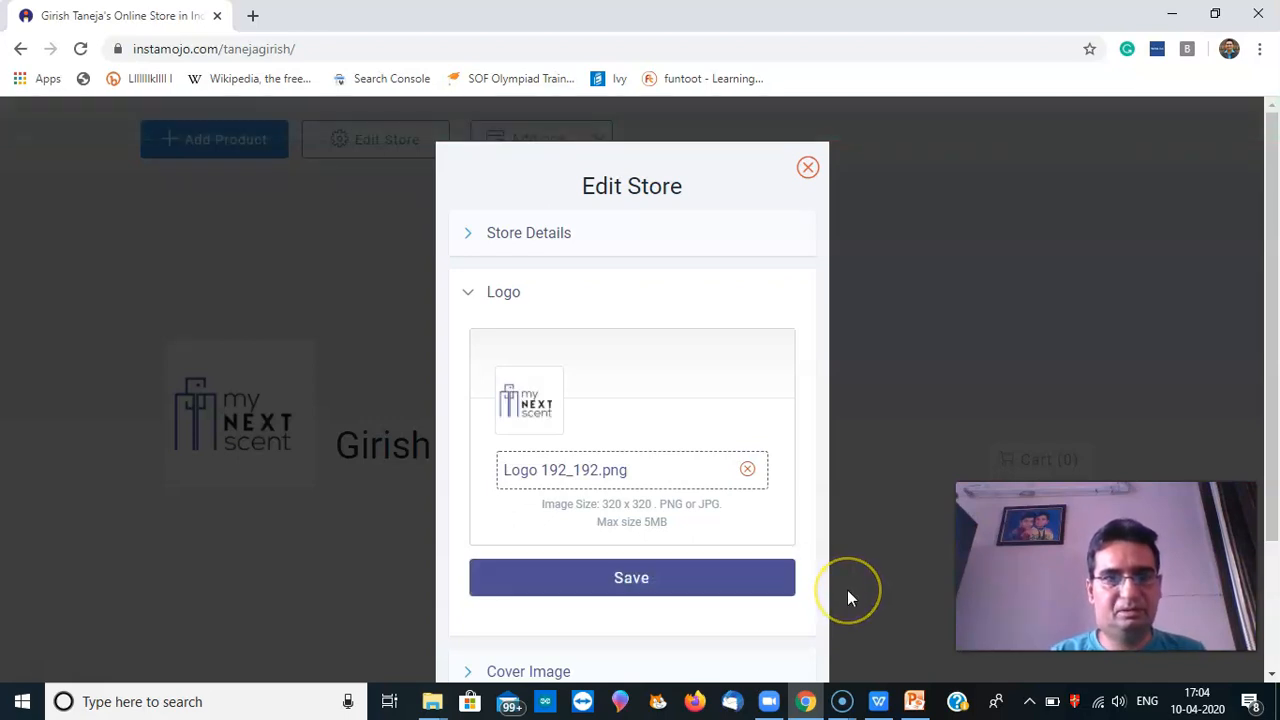
left_click(743, 595)
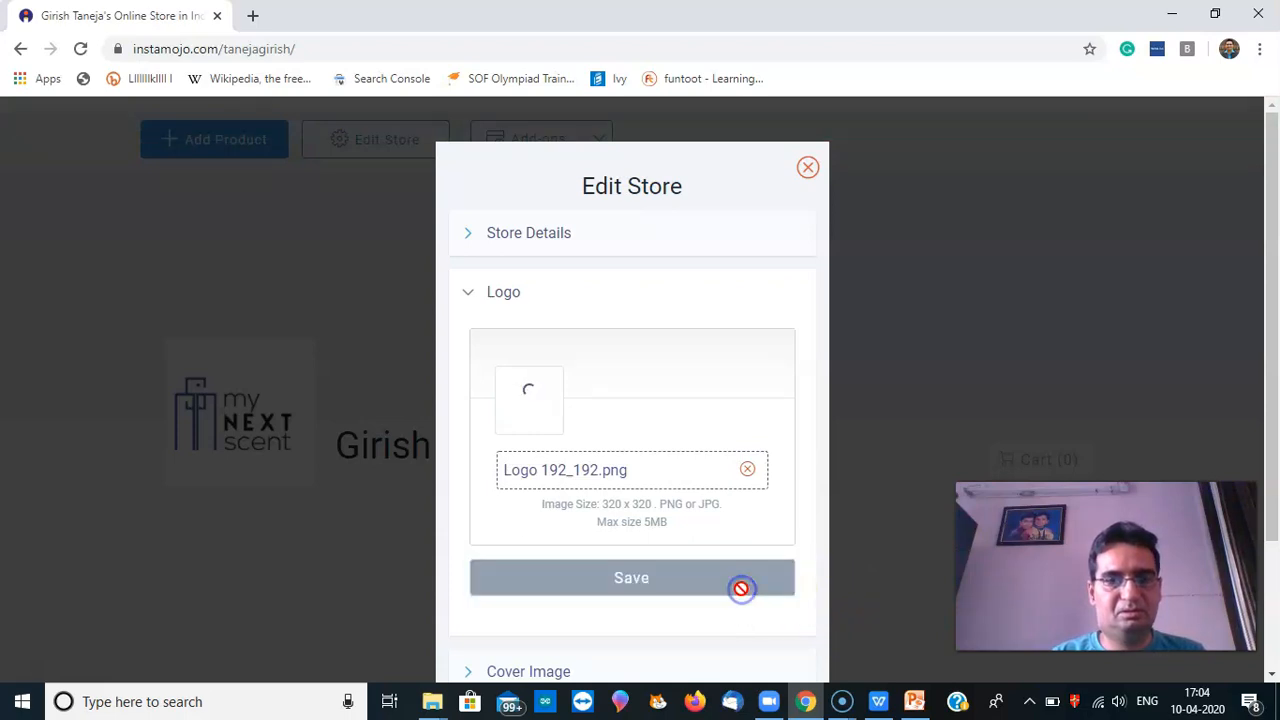
left_click_drag(1270, 346, 1275, 525)
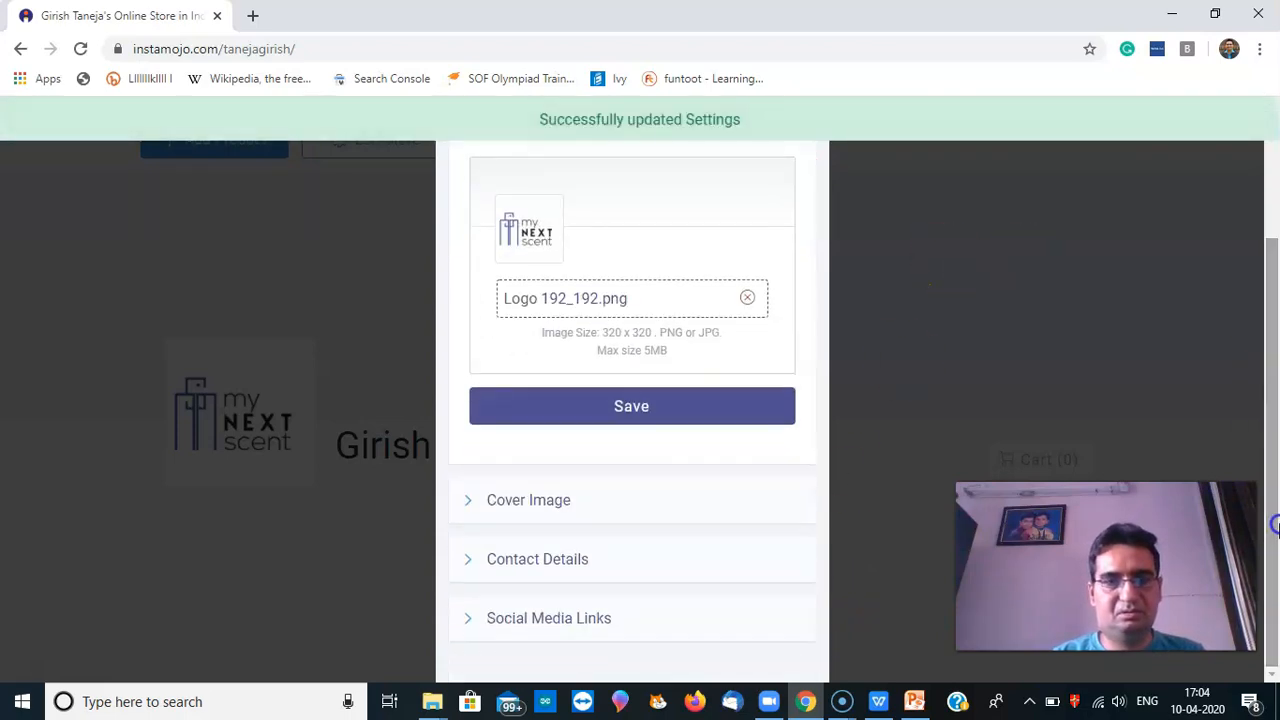
Enter the store's public contact e-mail under Contact Details and save it
left_click(570, 559)
left_click(577, 371)
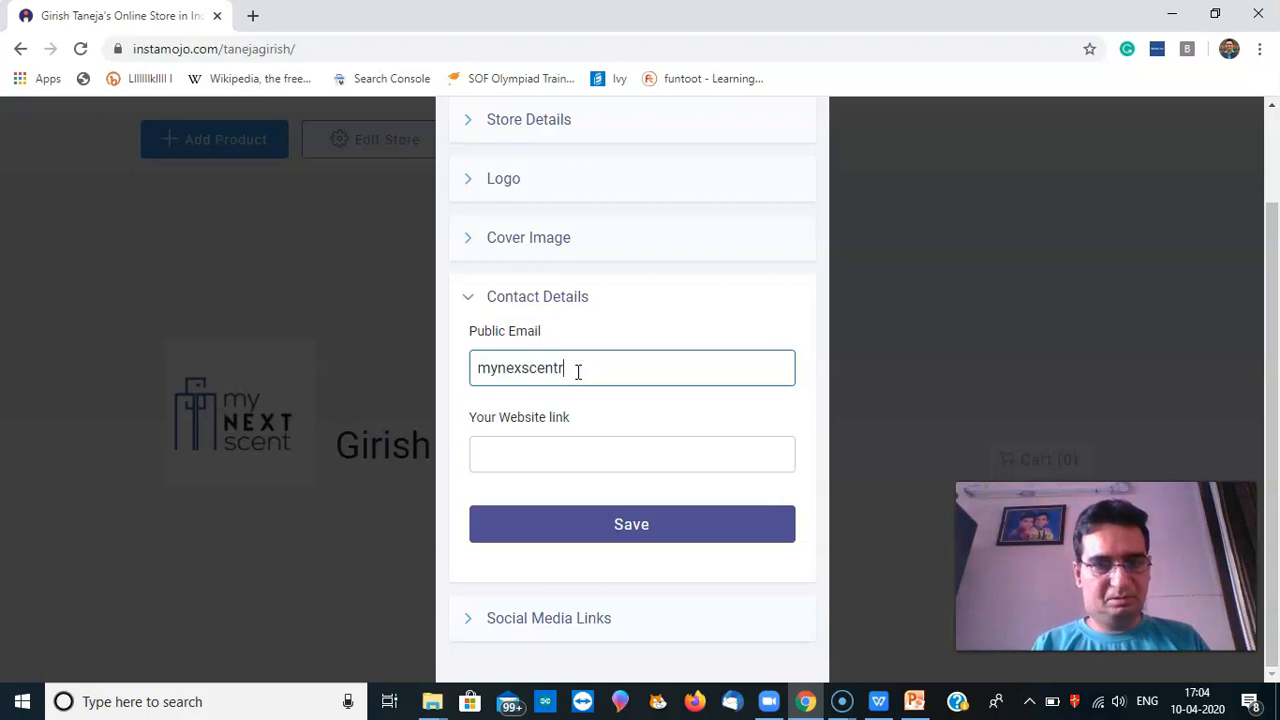
left_click(587, 383)
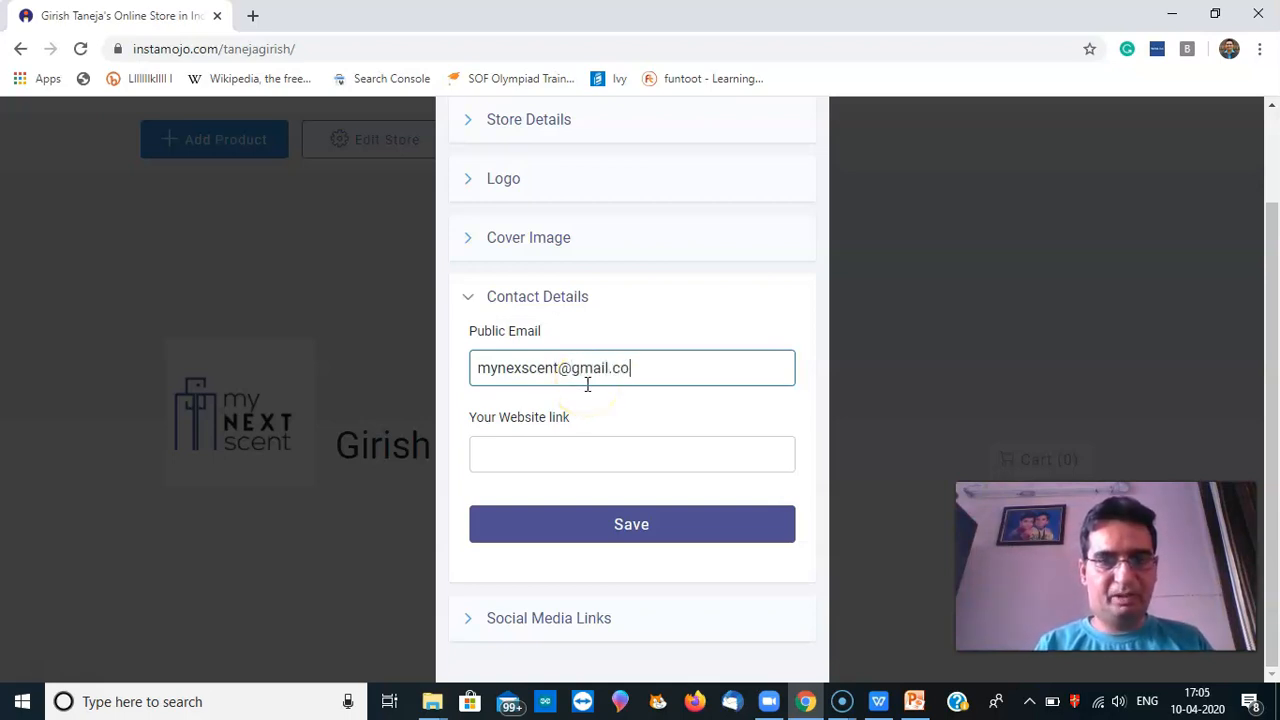
left_click(634, 521)
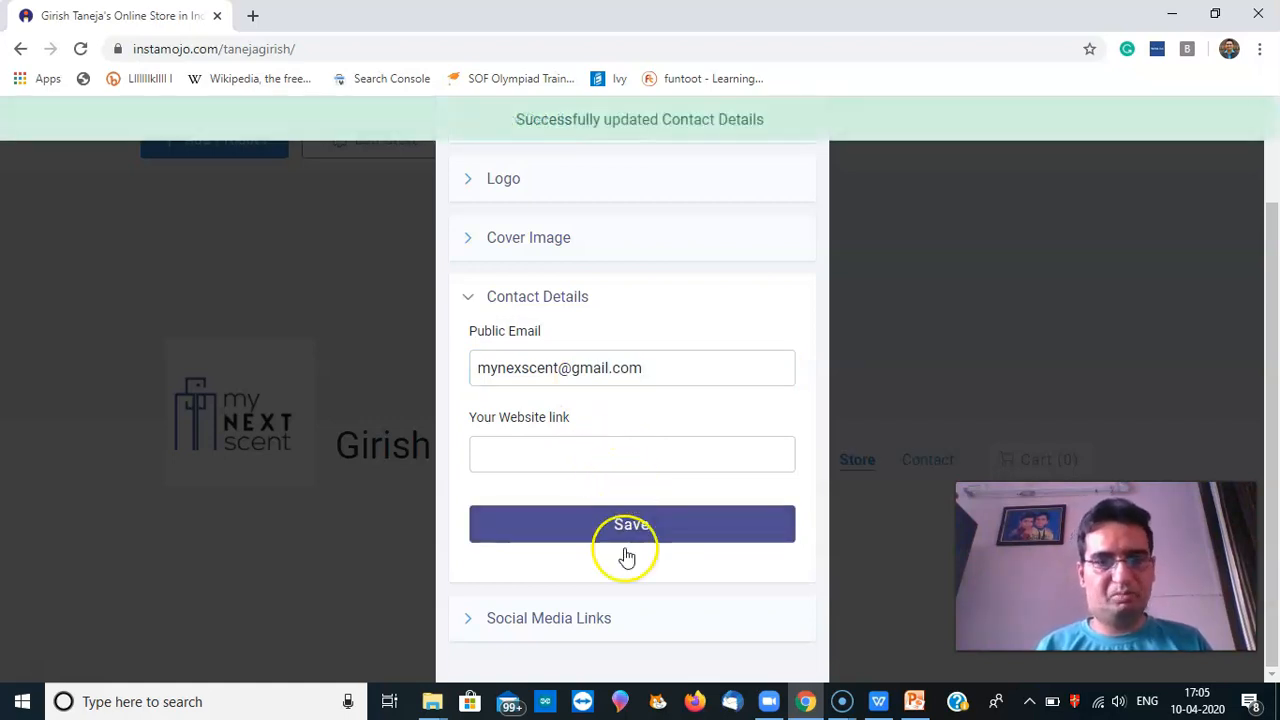
Add the mynextscent Facebook and Instagram page links and save them
left_click(614, 618)
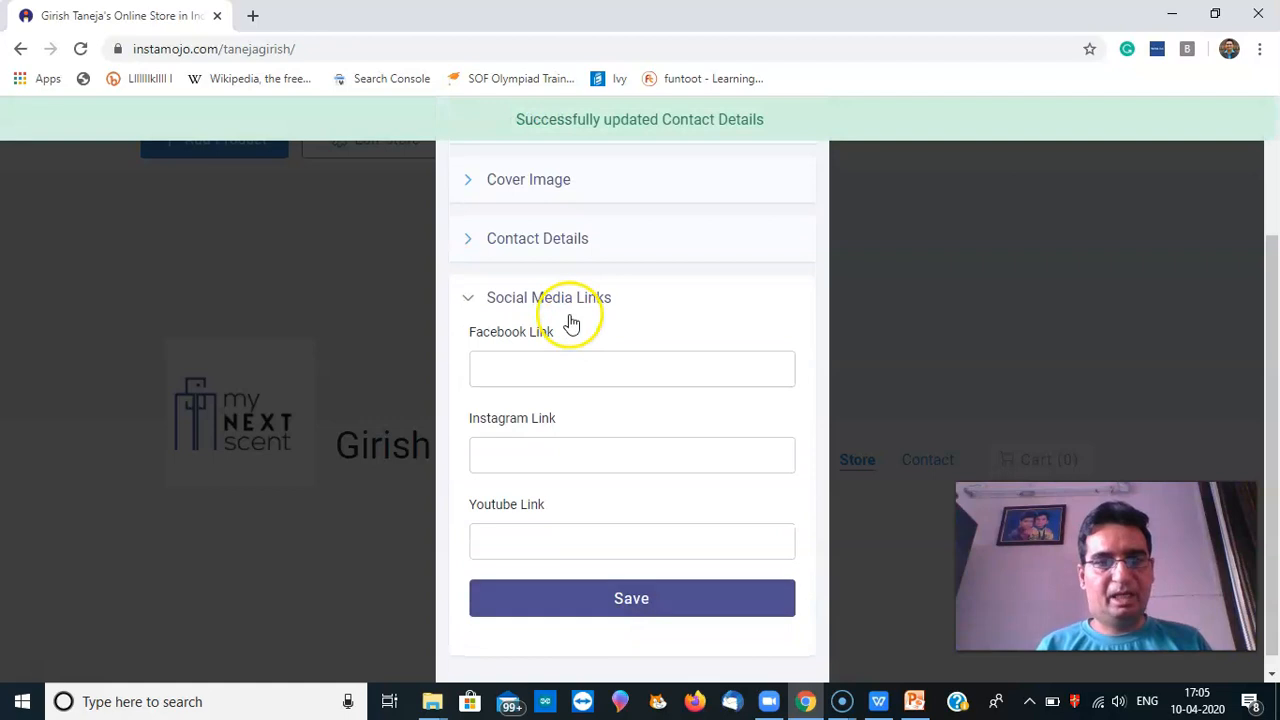
left_click(556, 379)
type("facebook.com/mynextscent")
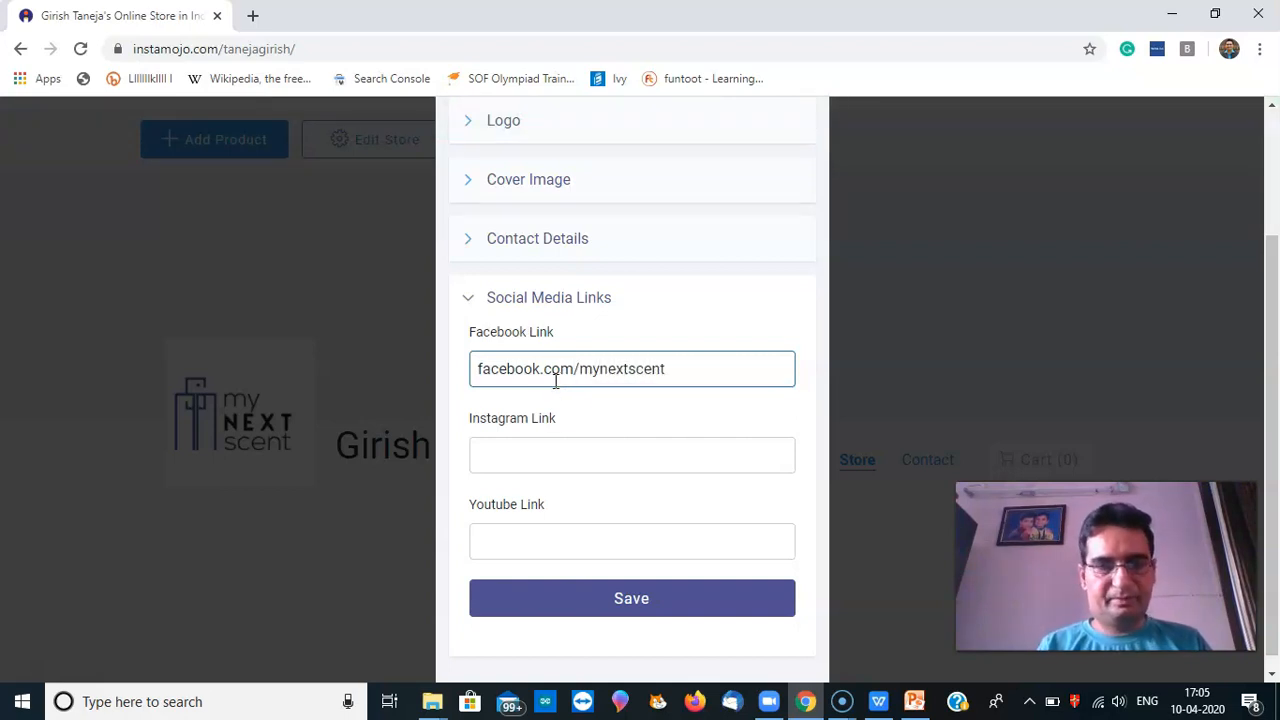
left_click(538, 450)
type("instagram.com/mynextscent")
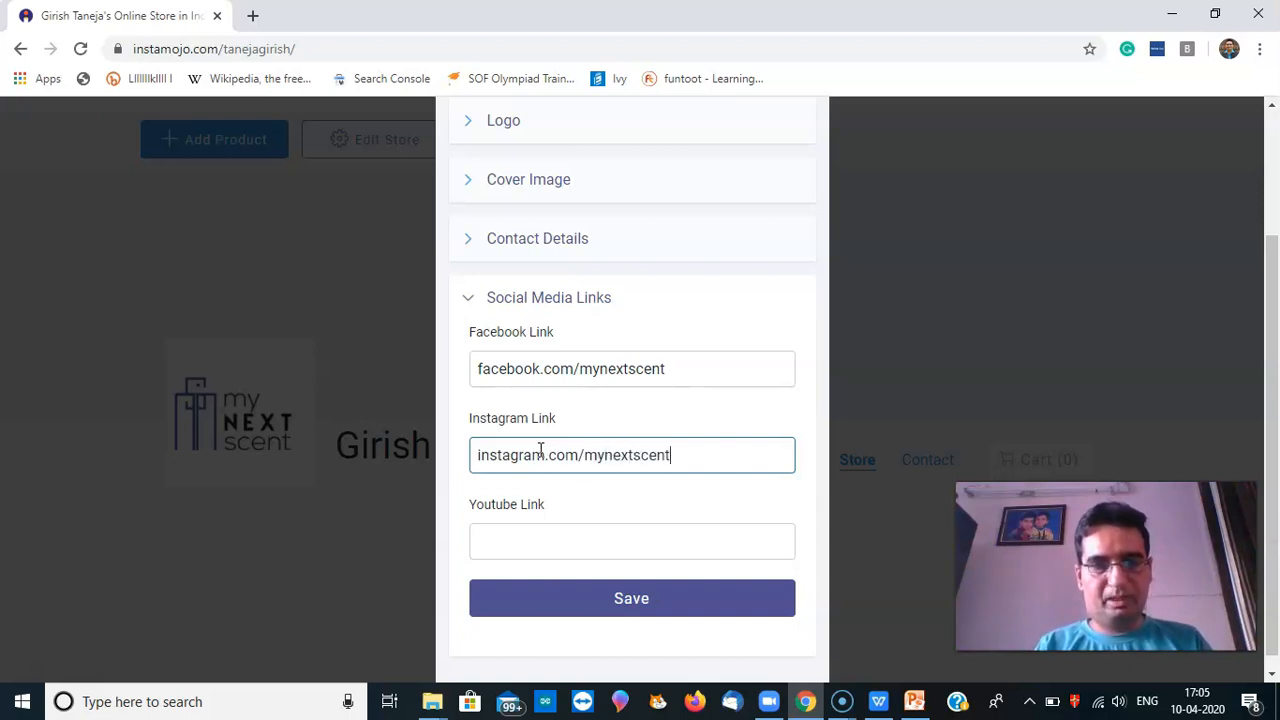
left_click(688, 604)
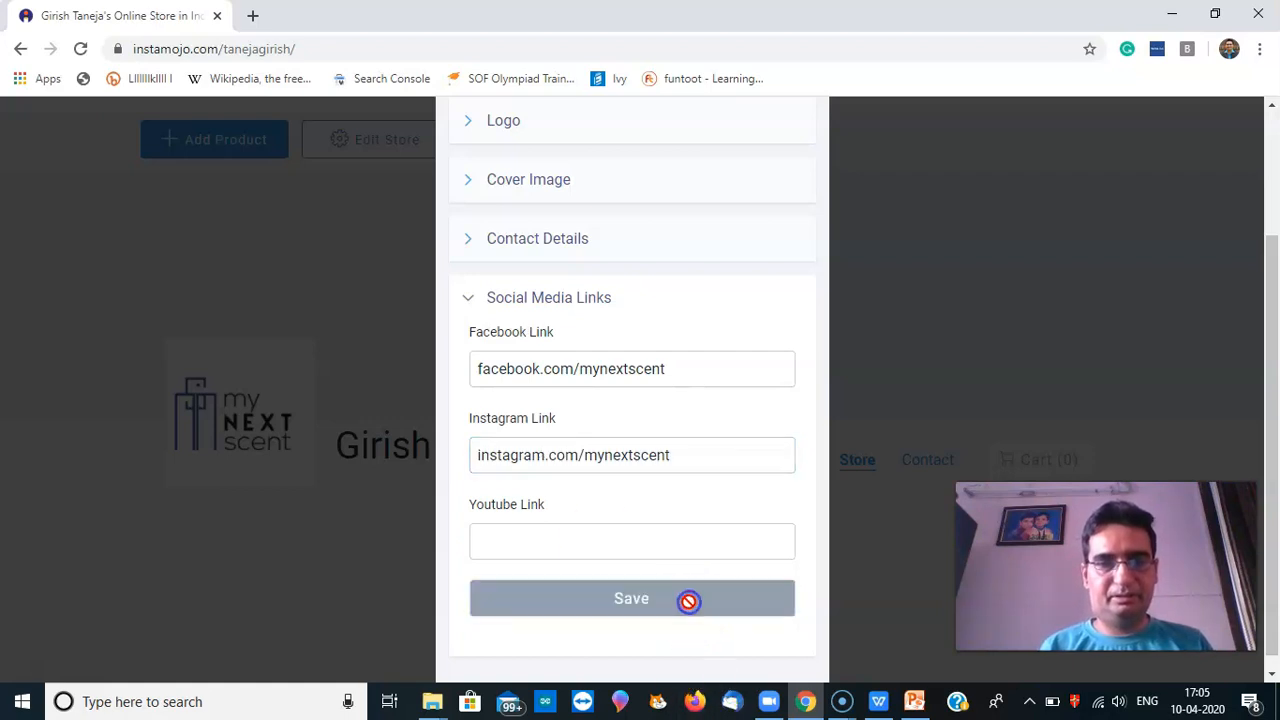
left_click_drag(1273, 400, 1272, 560)
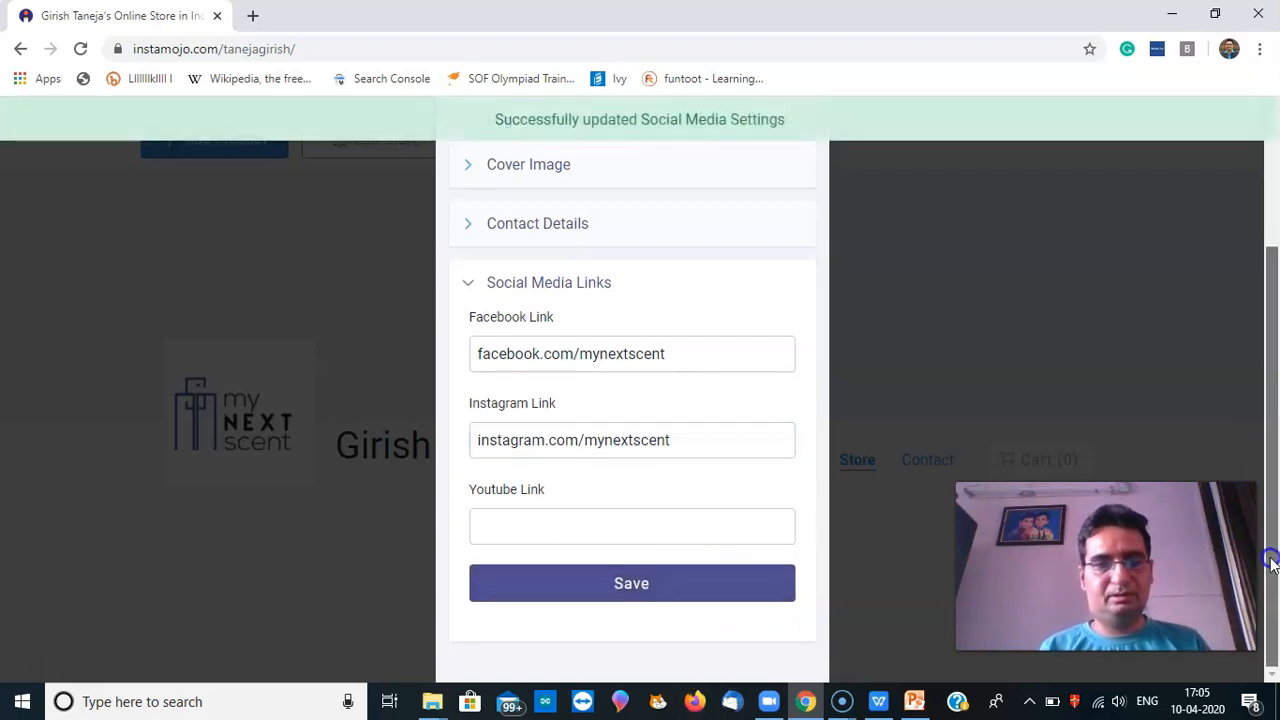
left_click(1274, 181)
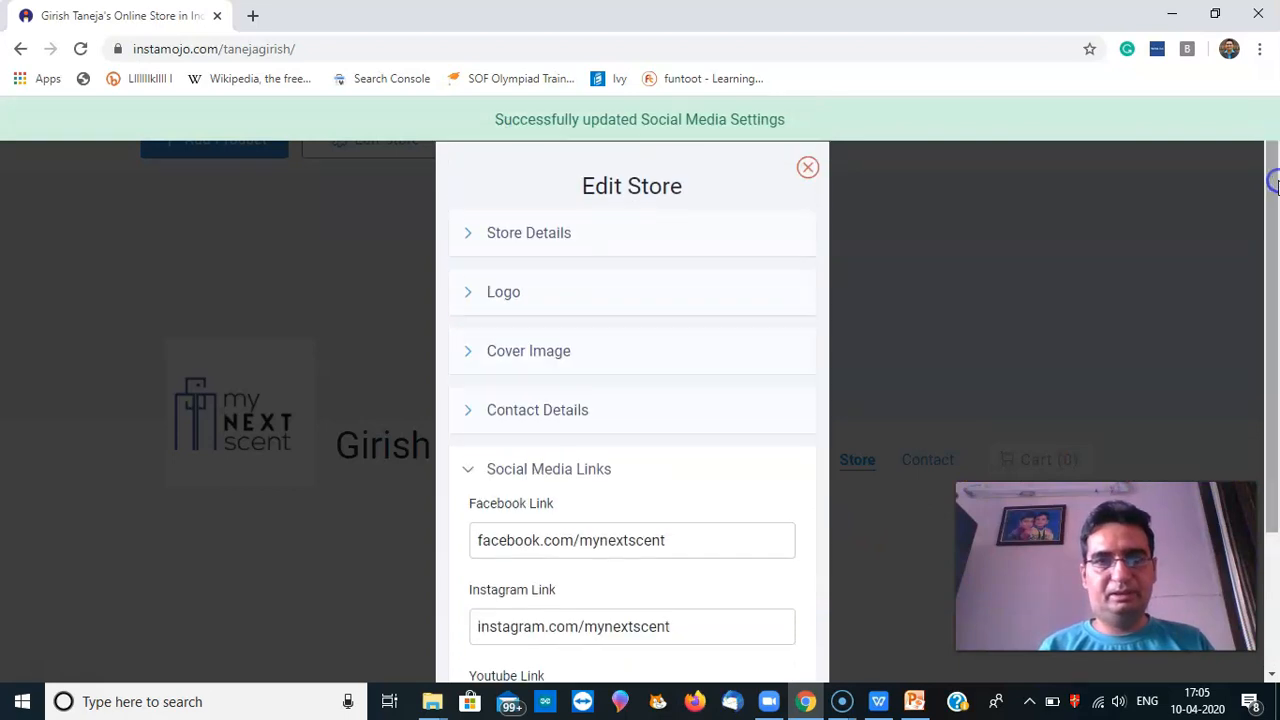
Close the Edit Store settings and choose Start Adding Your Products from the storefront
left_click(808, 168)
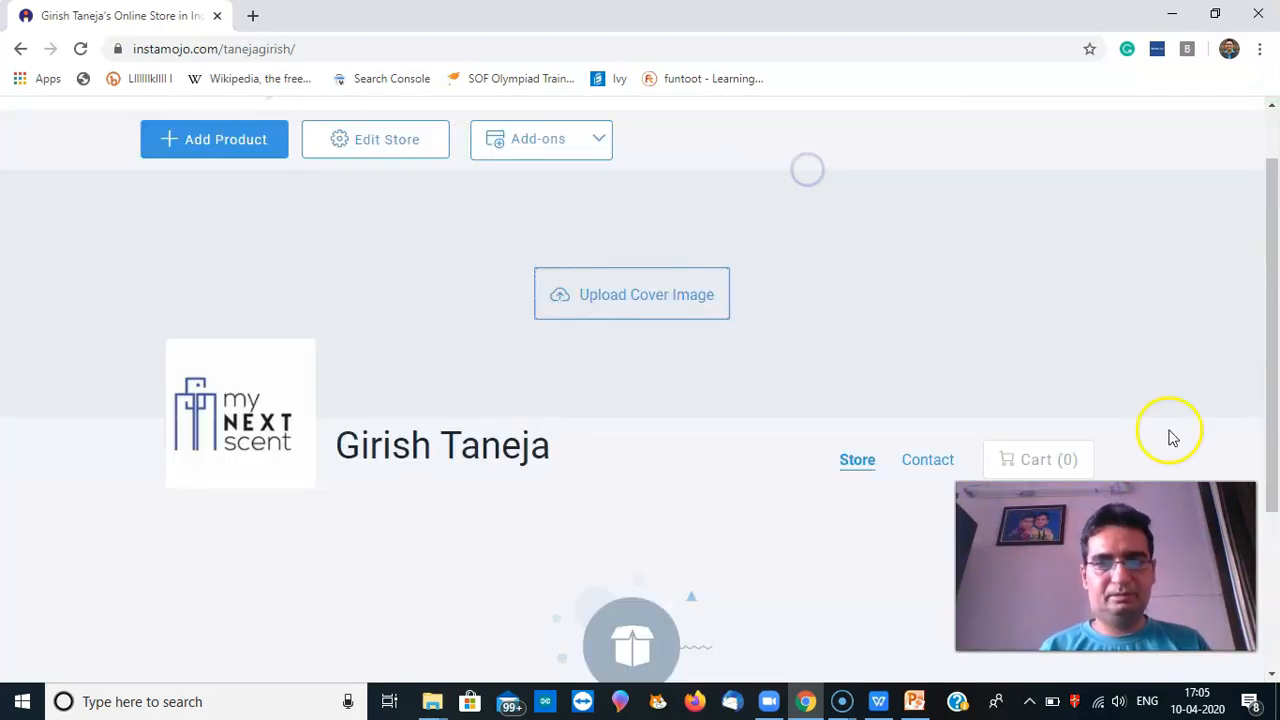
mouse_move(1275, 332)
left_mouse_down()
mouse_move(1274, 482)
mouse_move(1270, 352)
left_mouse_up()
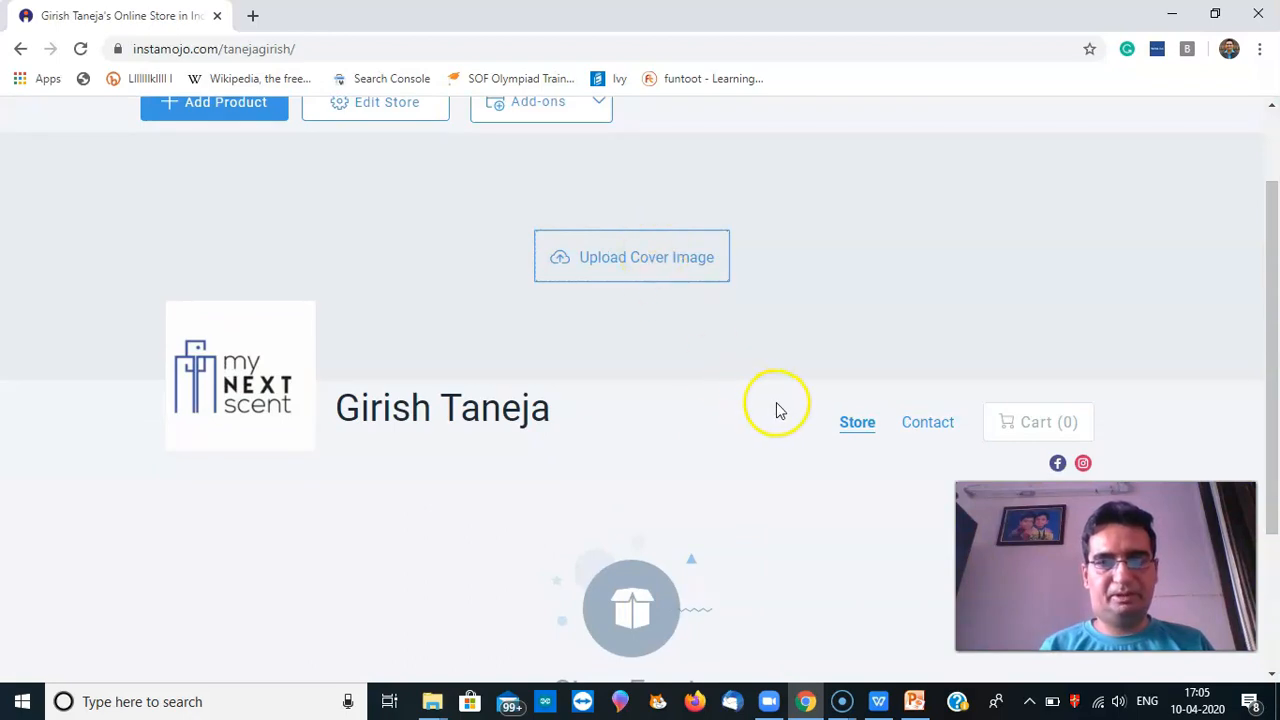
left_click_drag(1276, 290, 1276, 428)
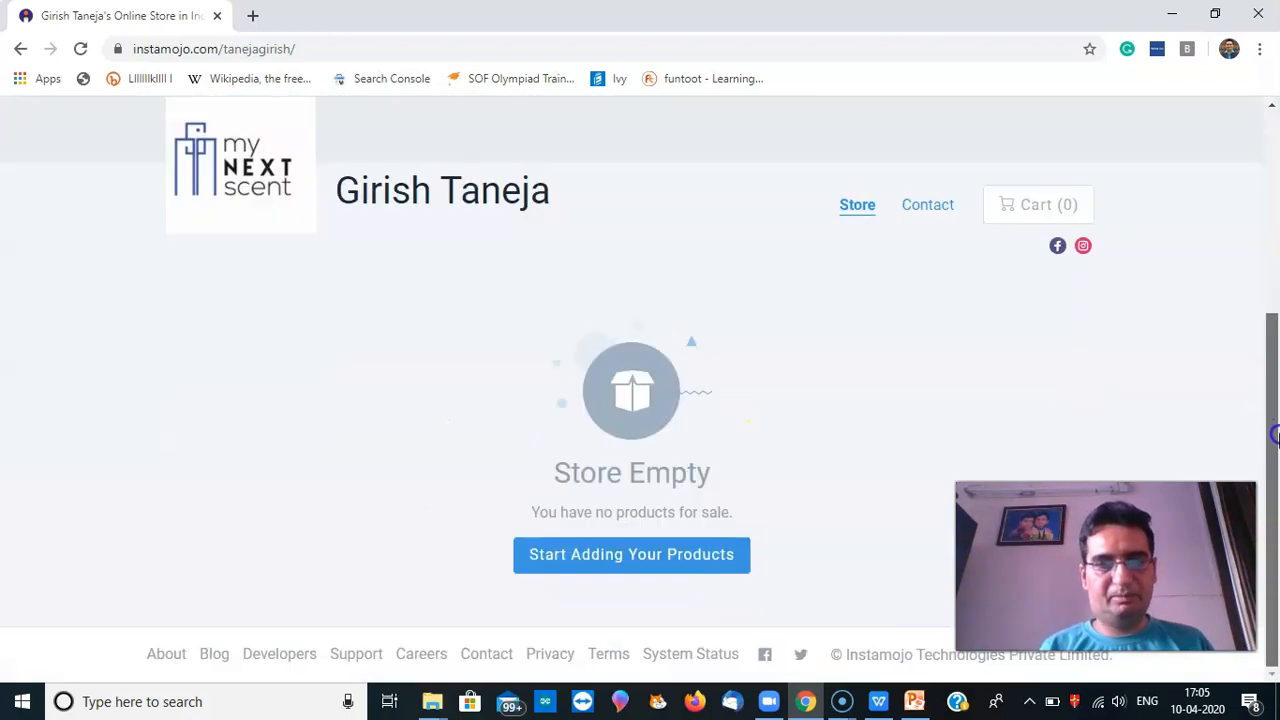
left_click(659, 580)
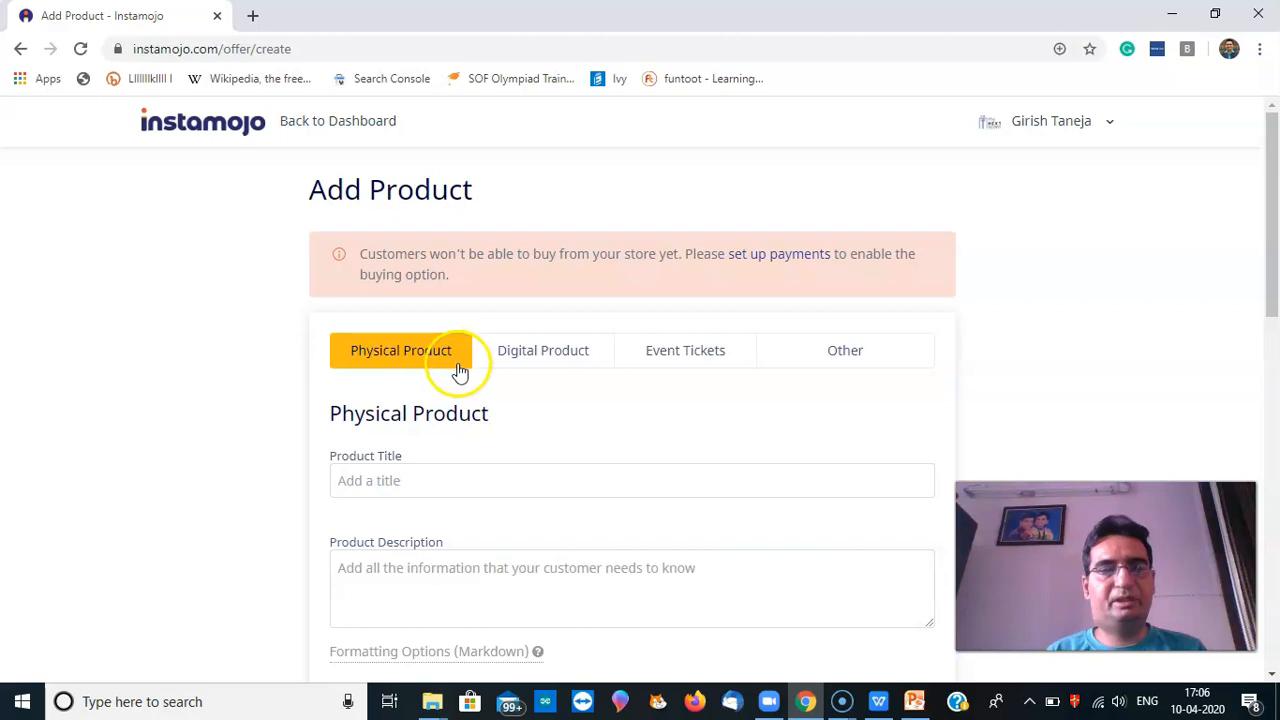
Preview the Digital and Event Tickets forms, then title the physical product 'Admire Oud Tobacco perfume for men'
left_click(556, 364)
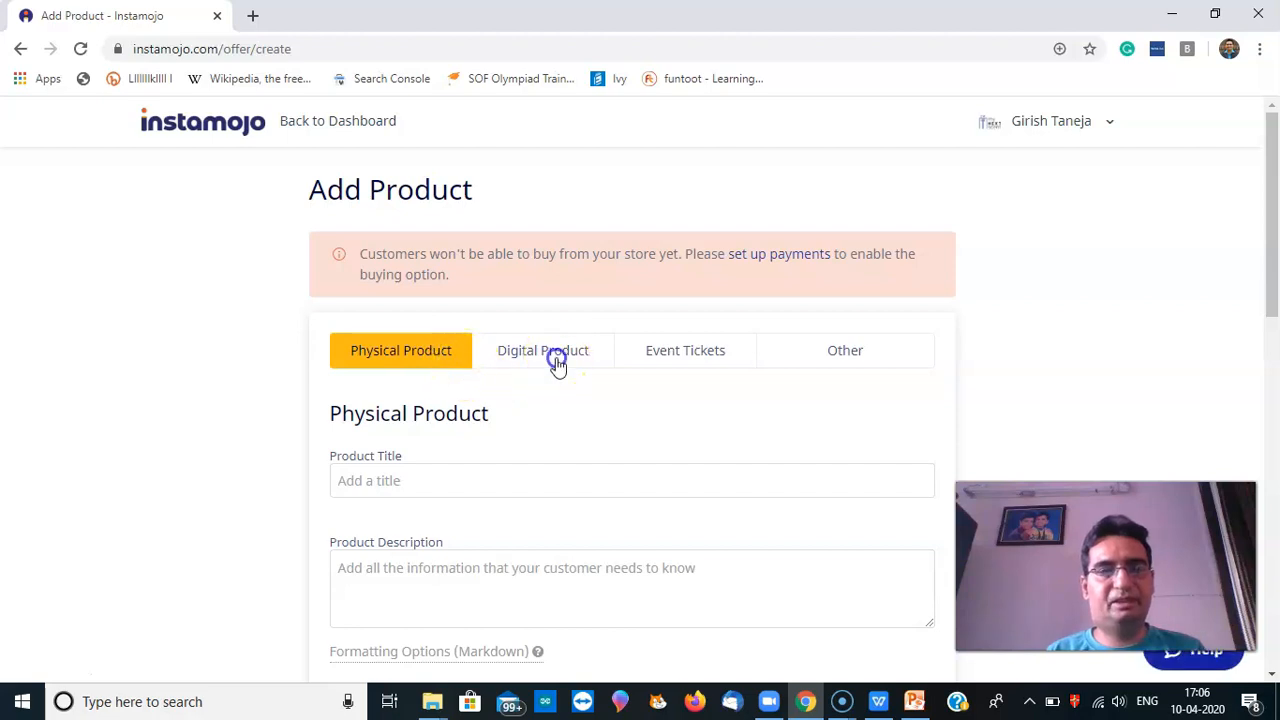
left_click(674, 362)
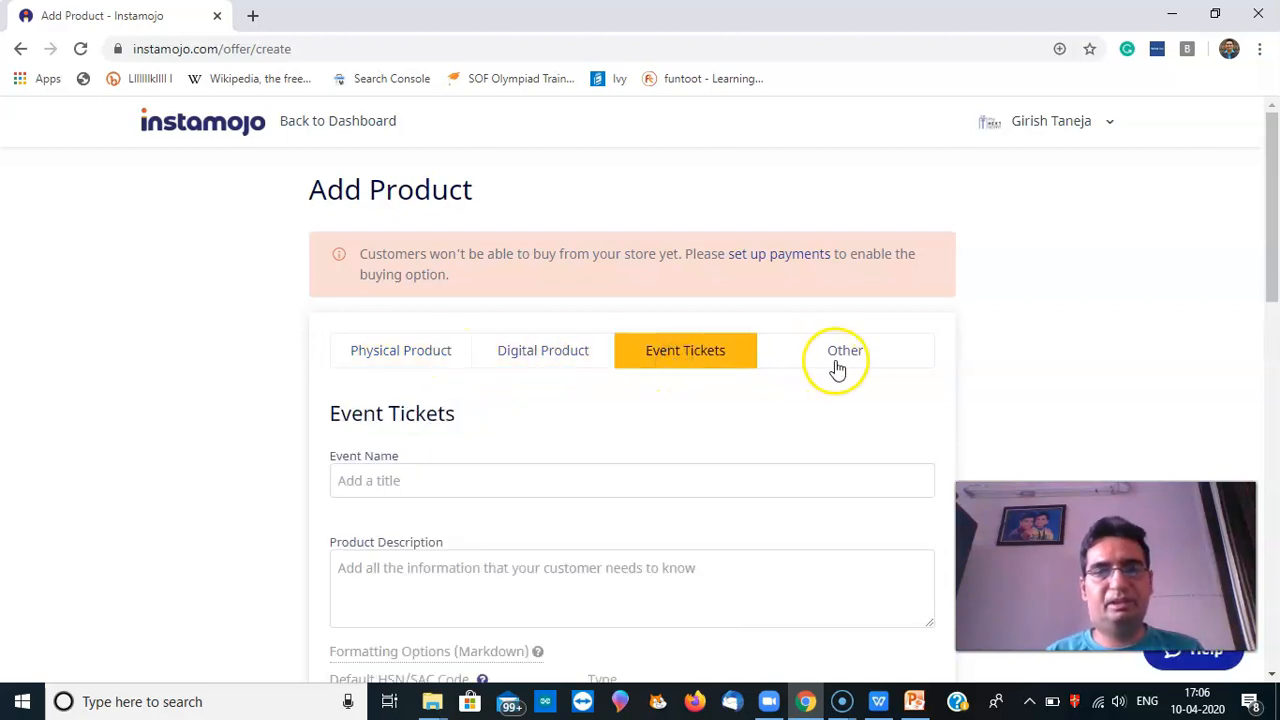
left_click(437, 360)
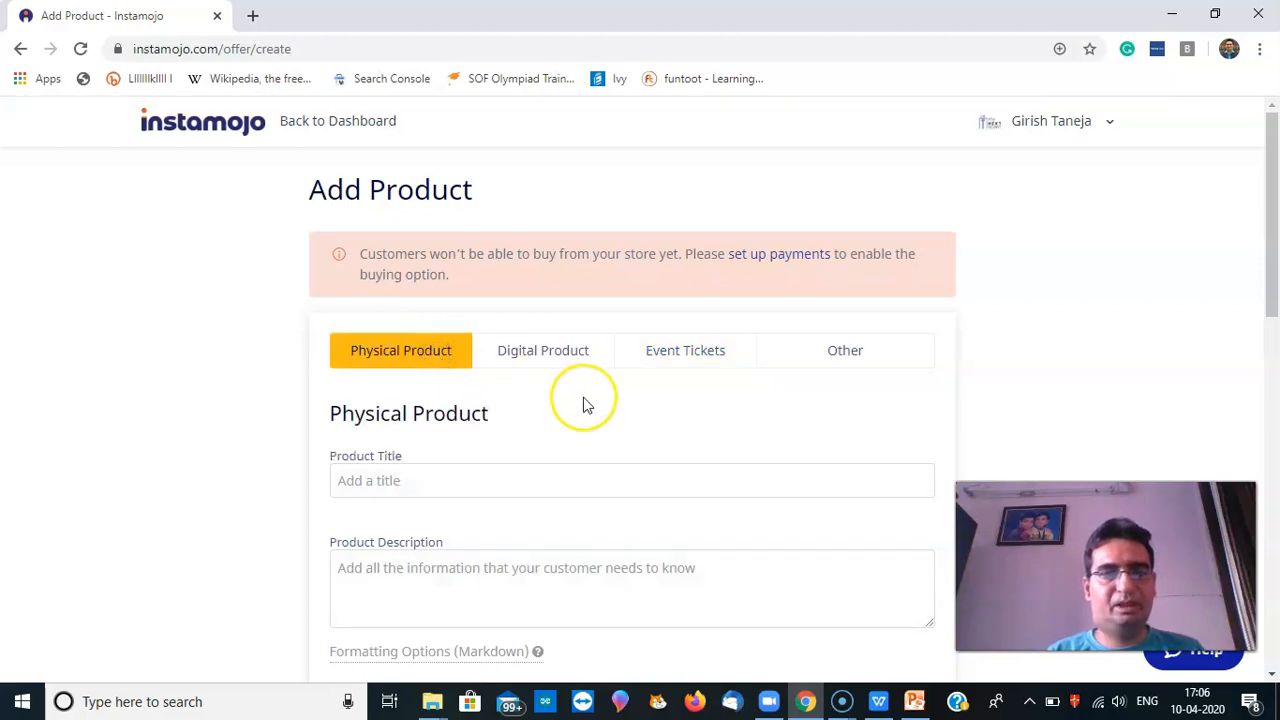
left_click(514, 480)
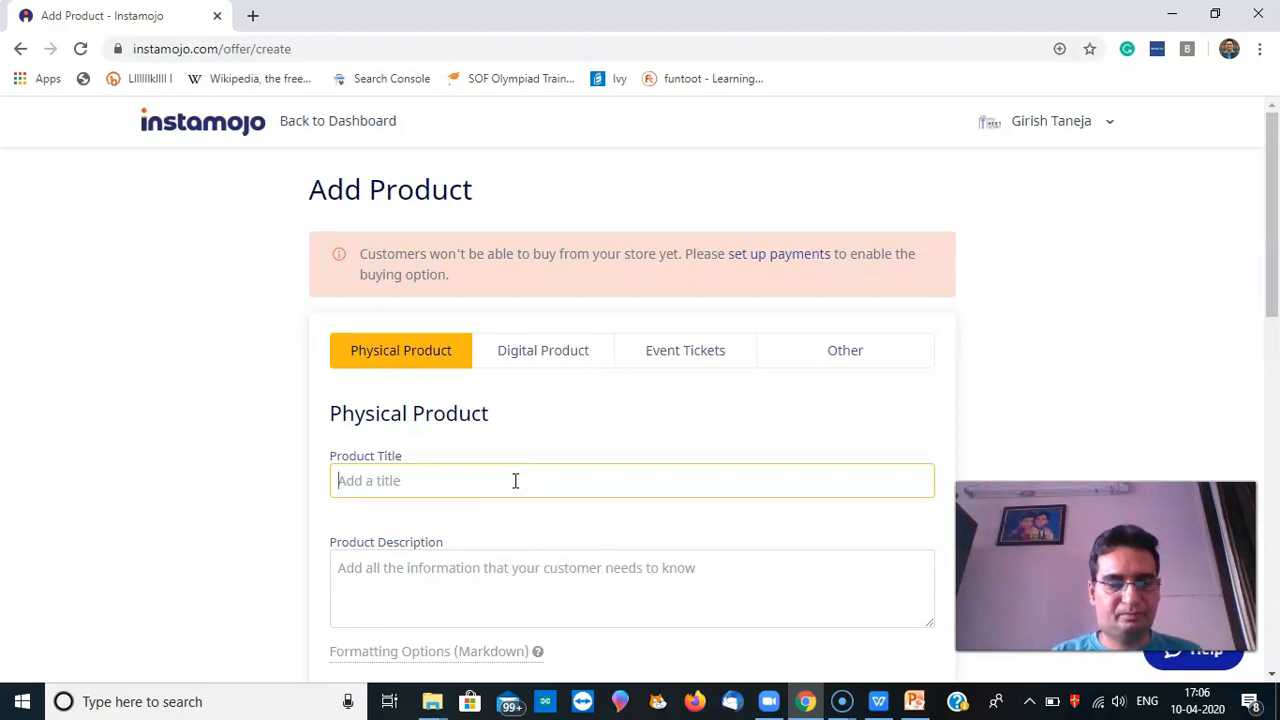
type("A")
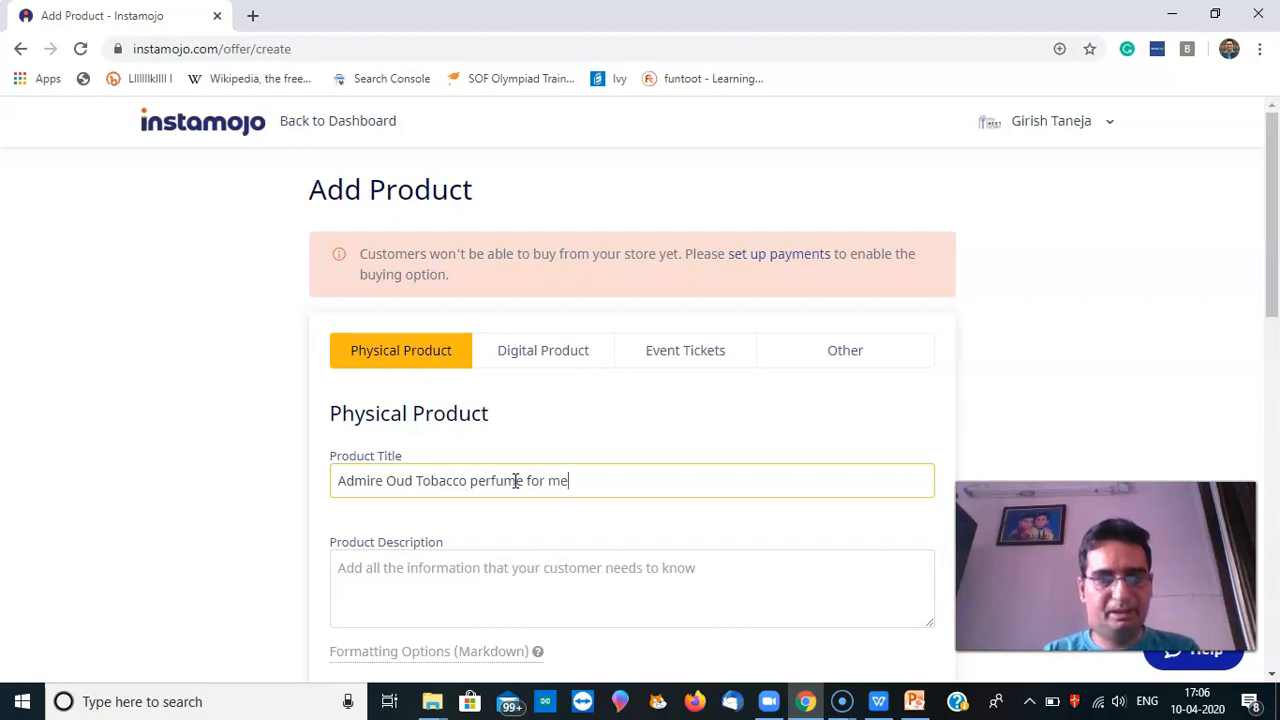
Copy the product title into the product description
left_click(523, 589)
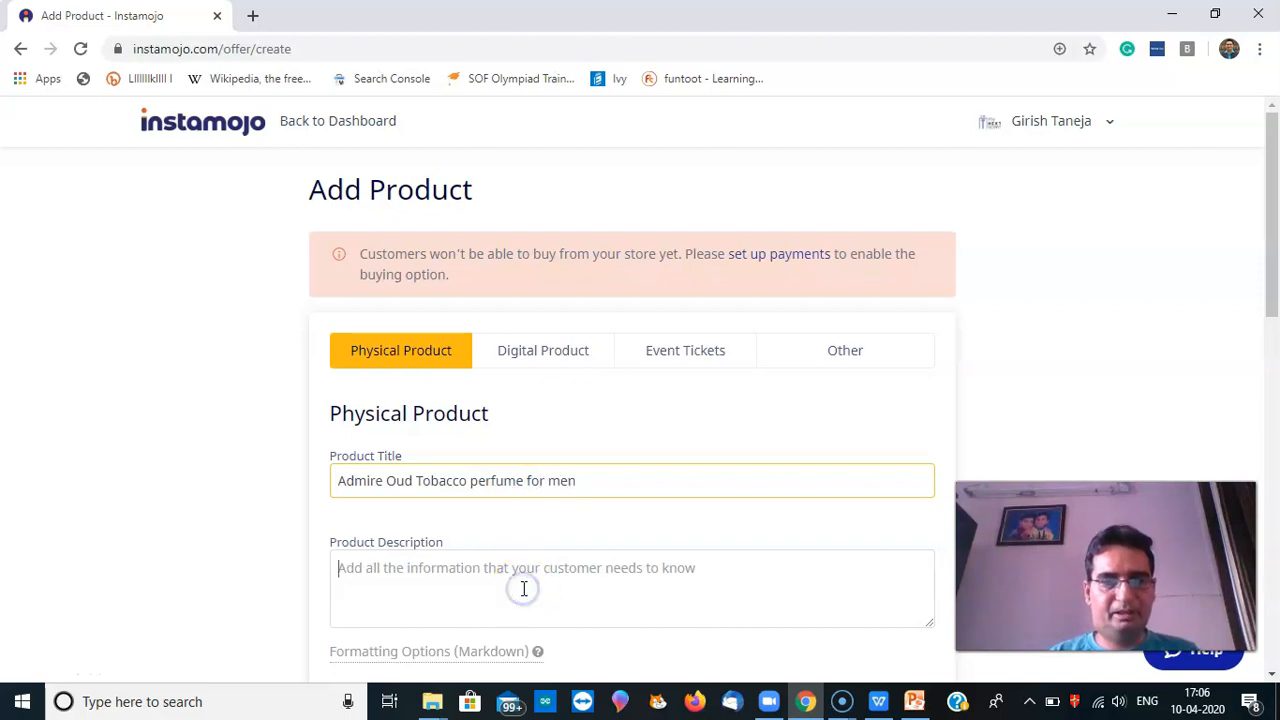
left_click_drag(592, 481, 341, 492)
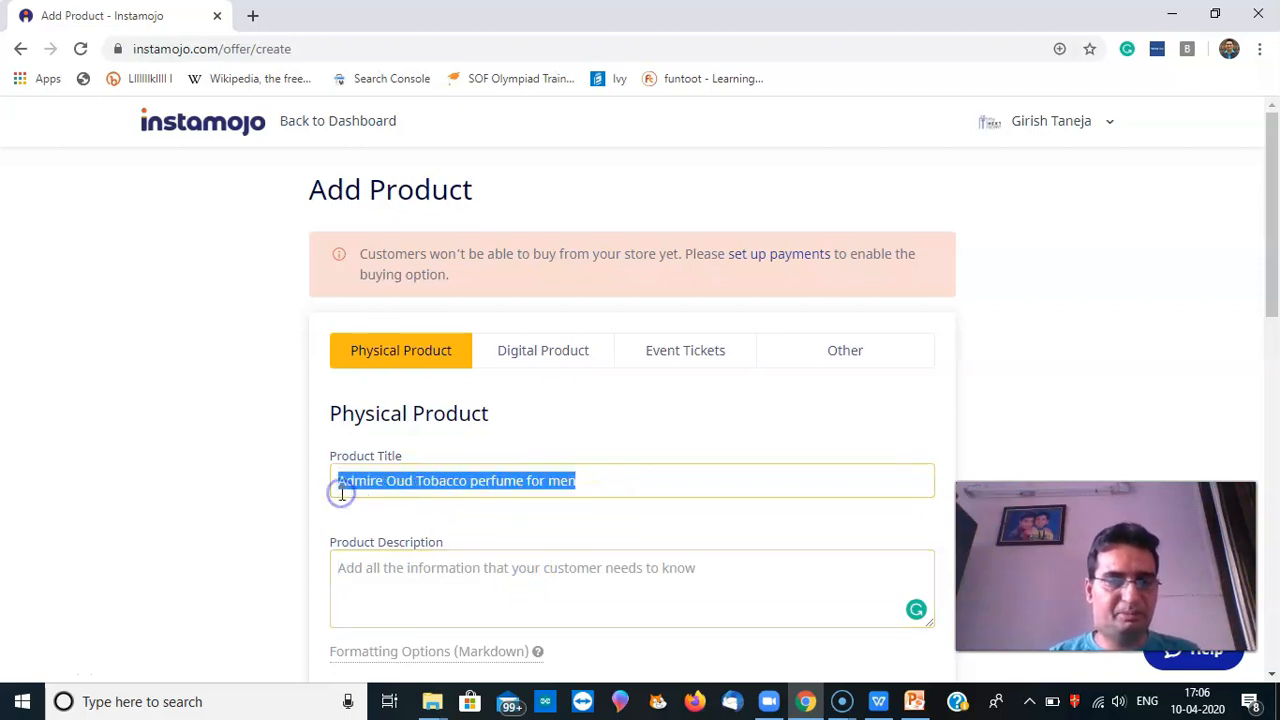
key("ctrl+c")
left_click(400, 605)
key("ctrl+v")
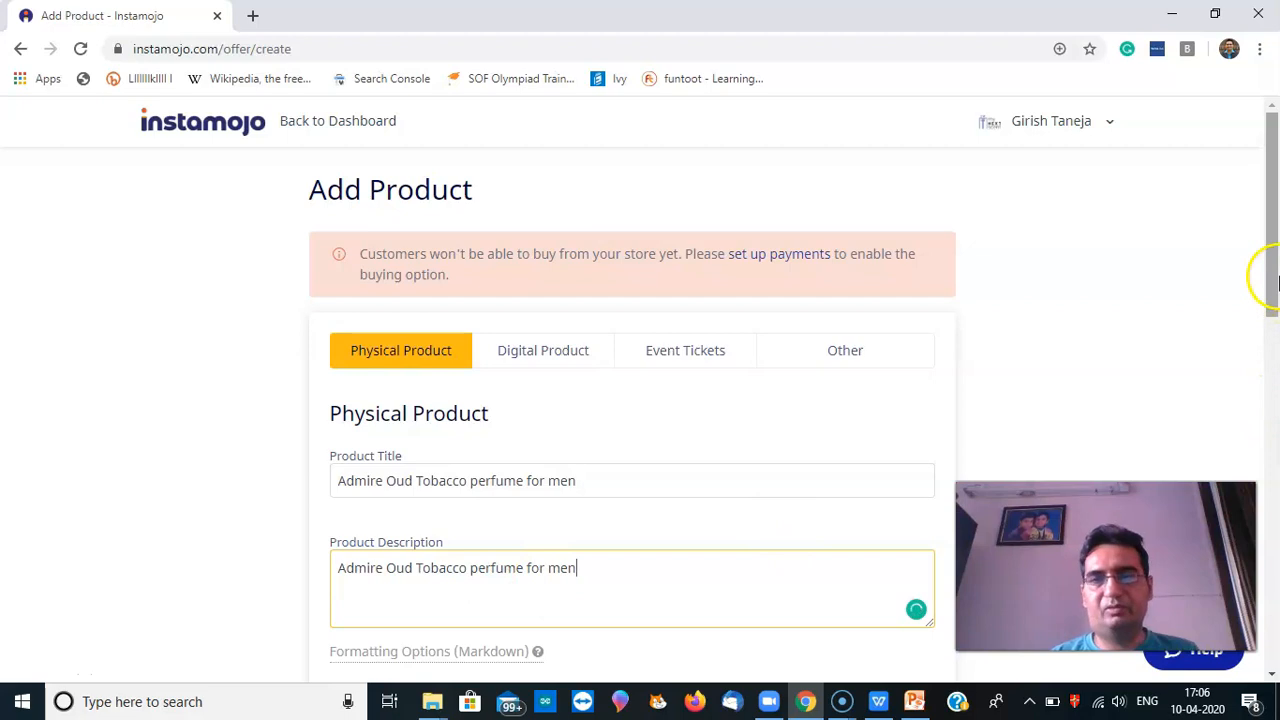
Choose Beauty and Personal Care as the product category
left_click_drag(1266, 277, 1274, 389)
left_click(553, 412)
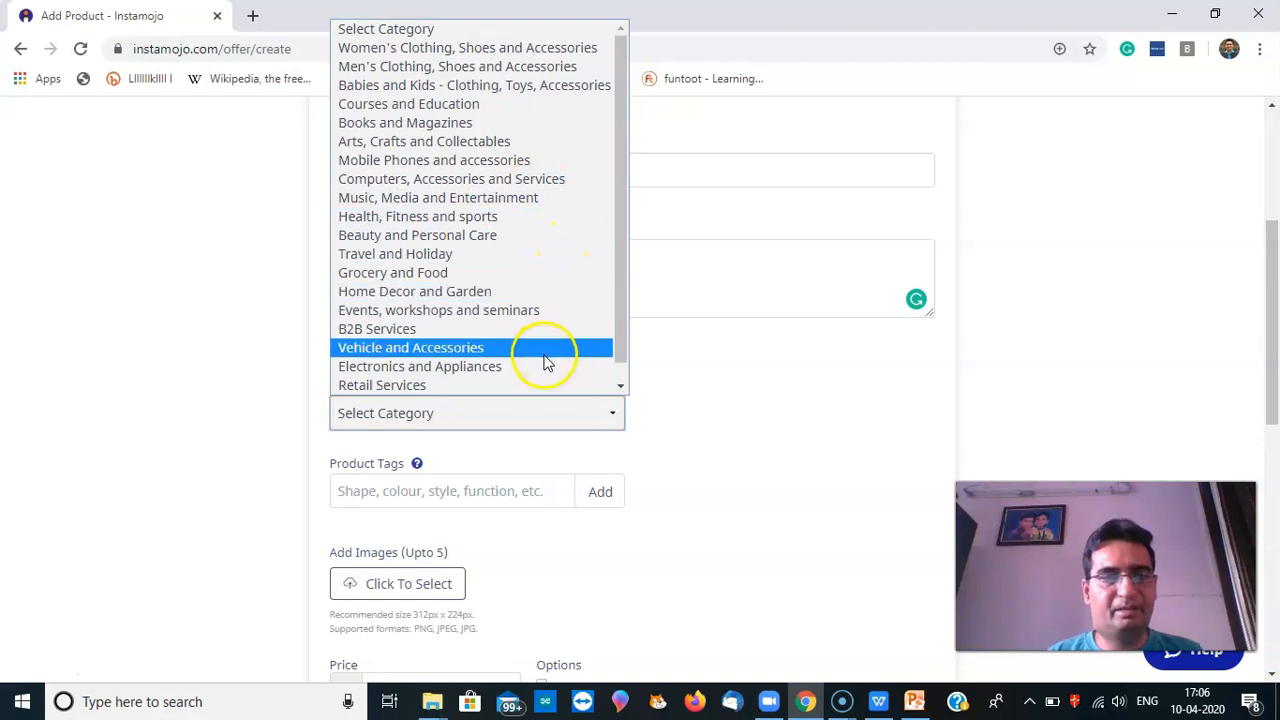
left_click(619, 373)
left_click_drag(621, 375, 617, 257)
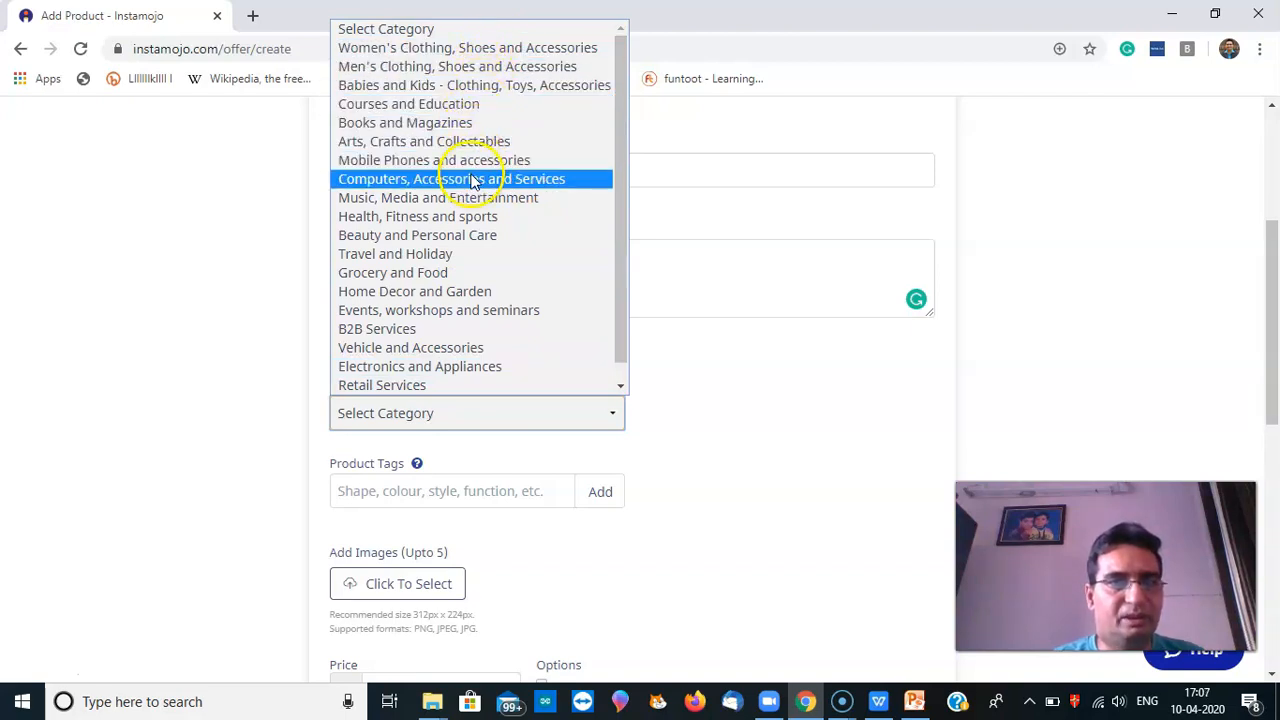
left_click(465, 235)
left_click(480, 492)
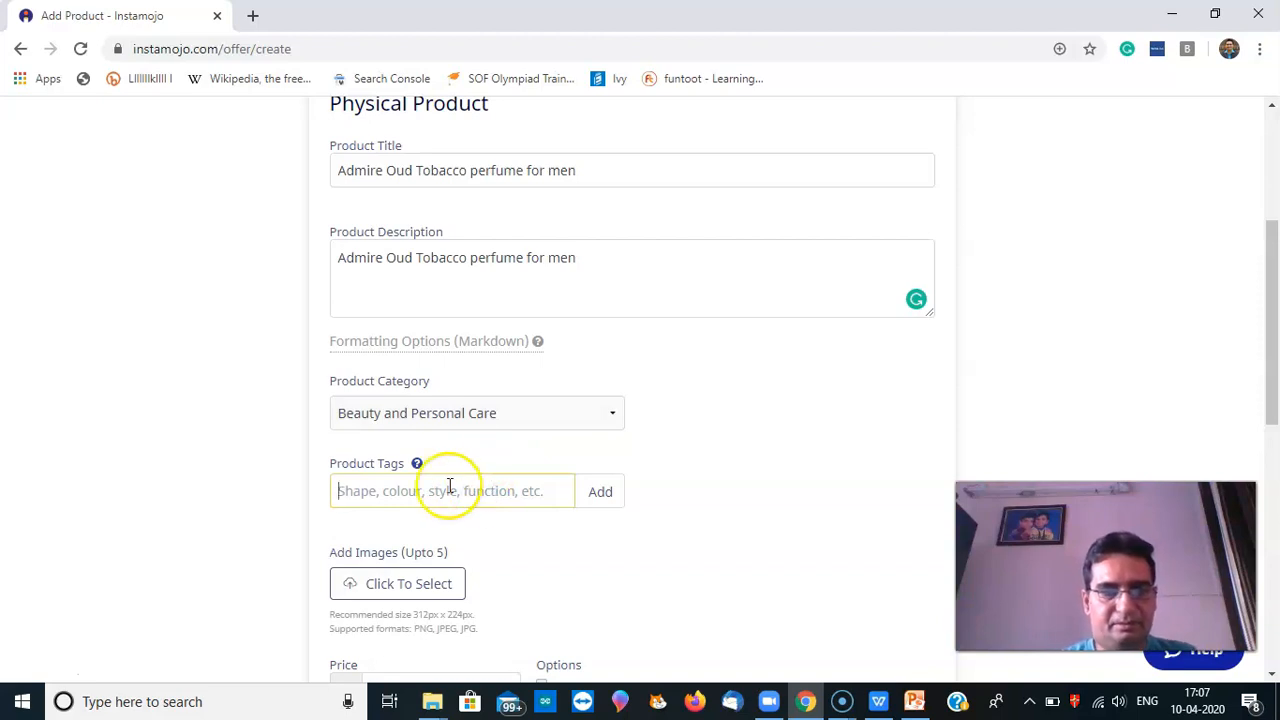
Add the product tags perfumes, parfum and eau de parfum
mouse_move(420, 471)
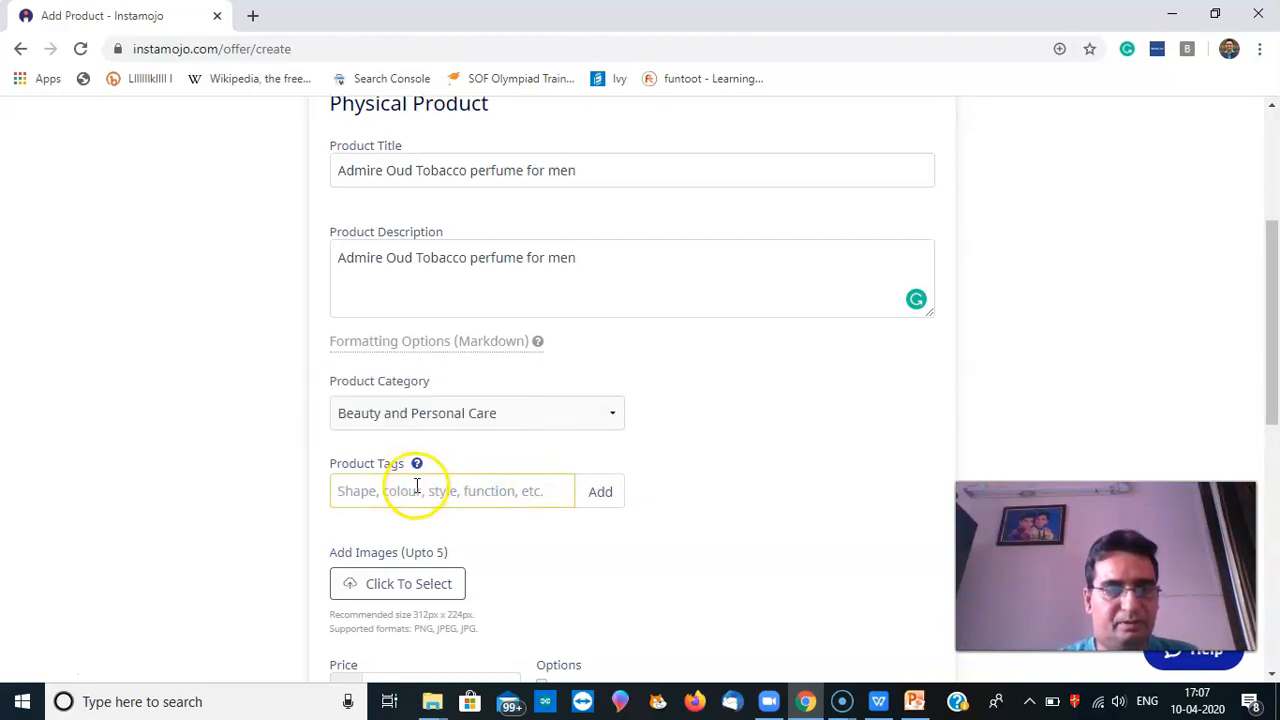
type("perfumes")
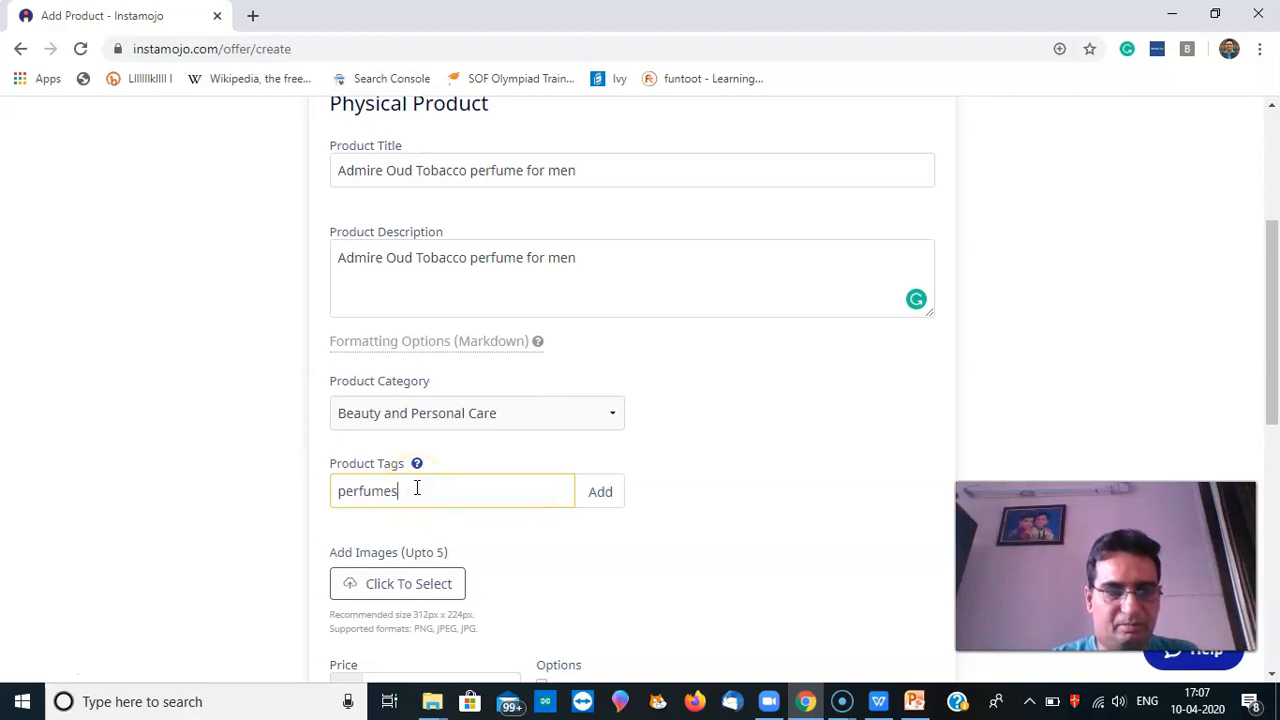
key("Return")
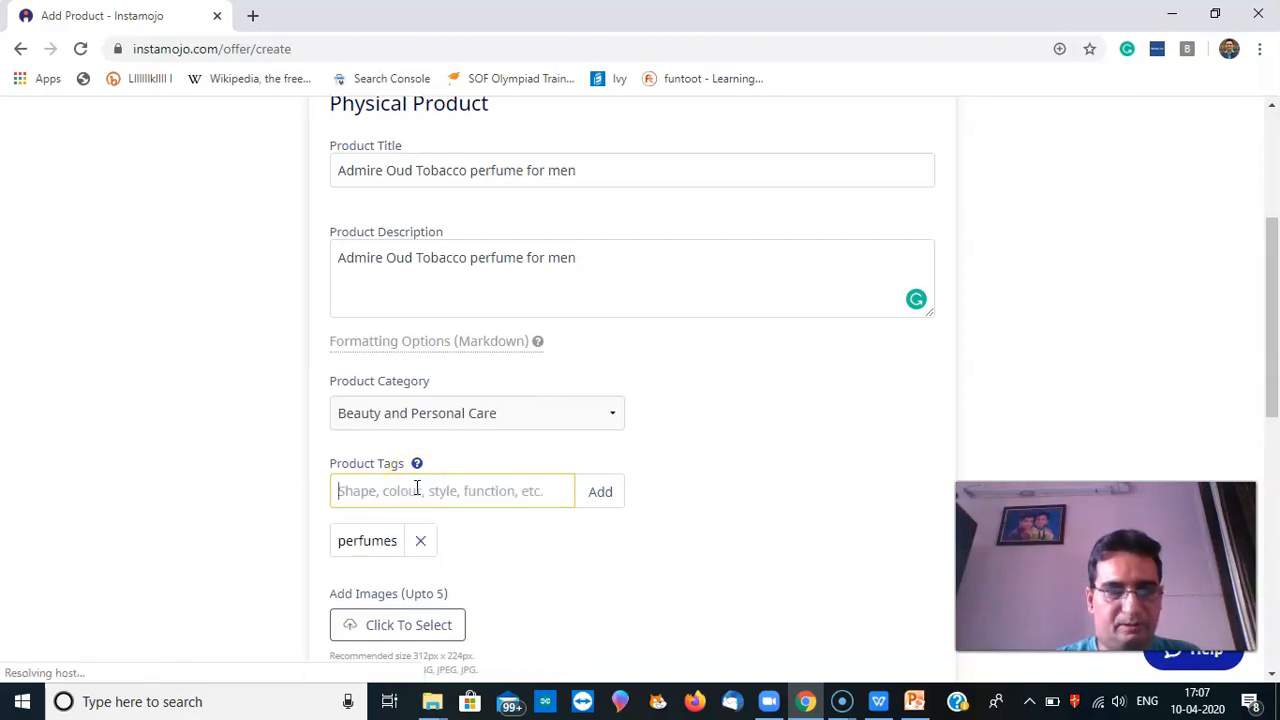
type("parfu")
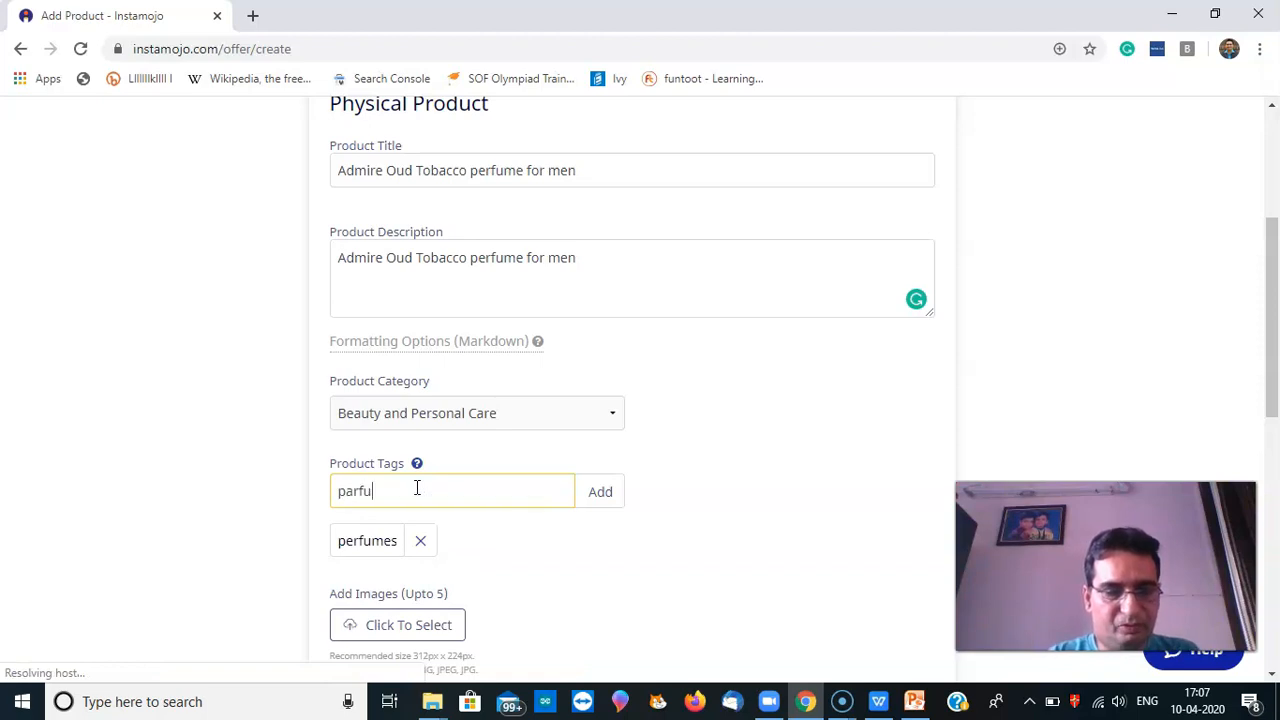
type("m")
key("Return")
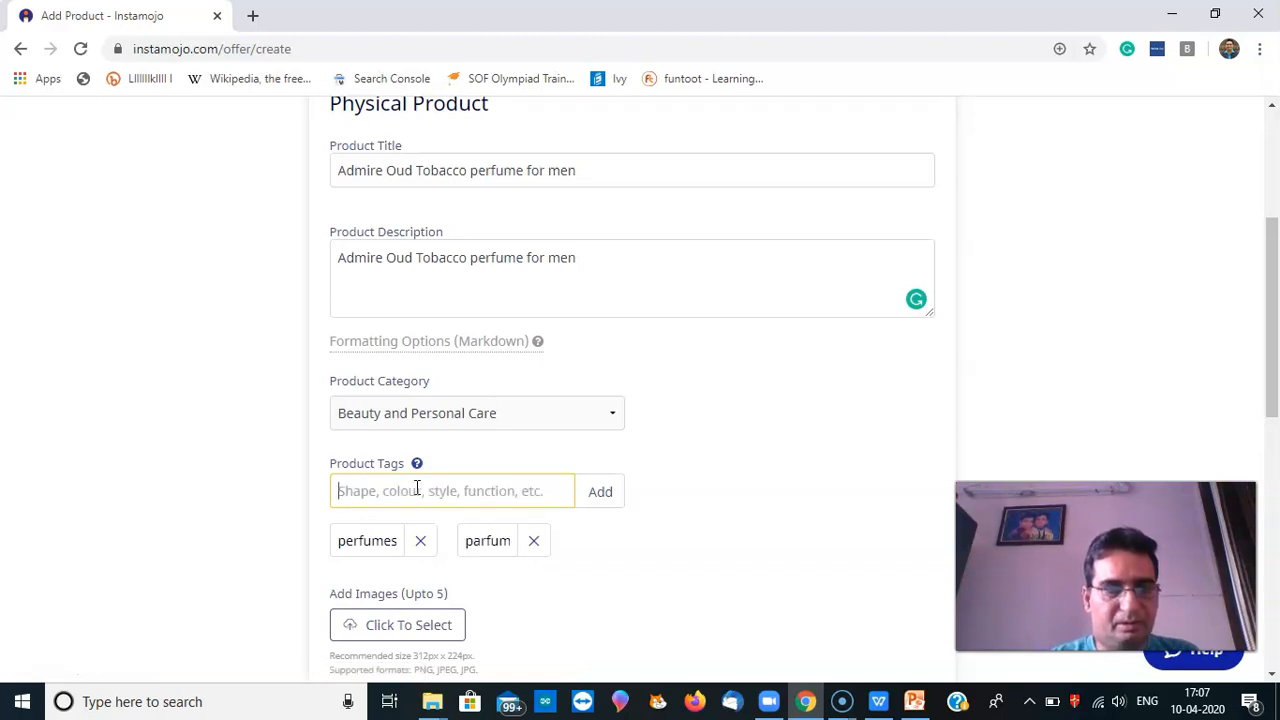
type("eau de parfum")
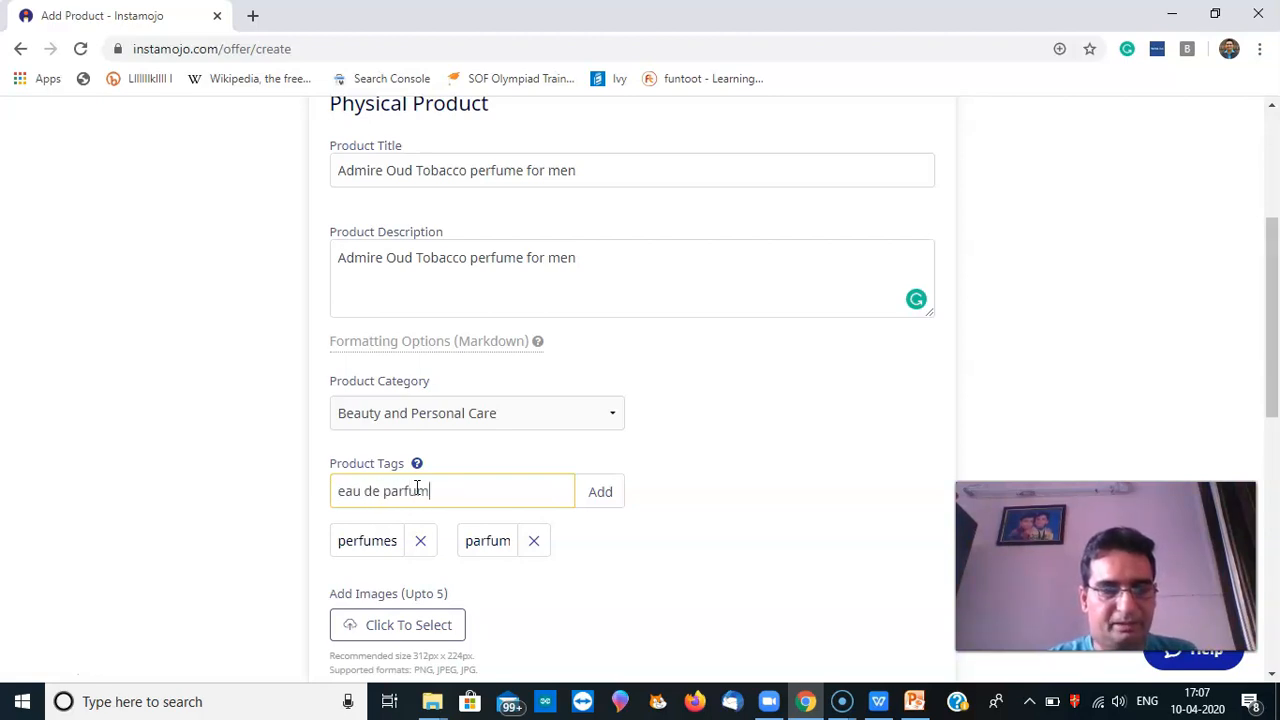
key("Return")
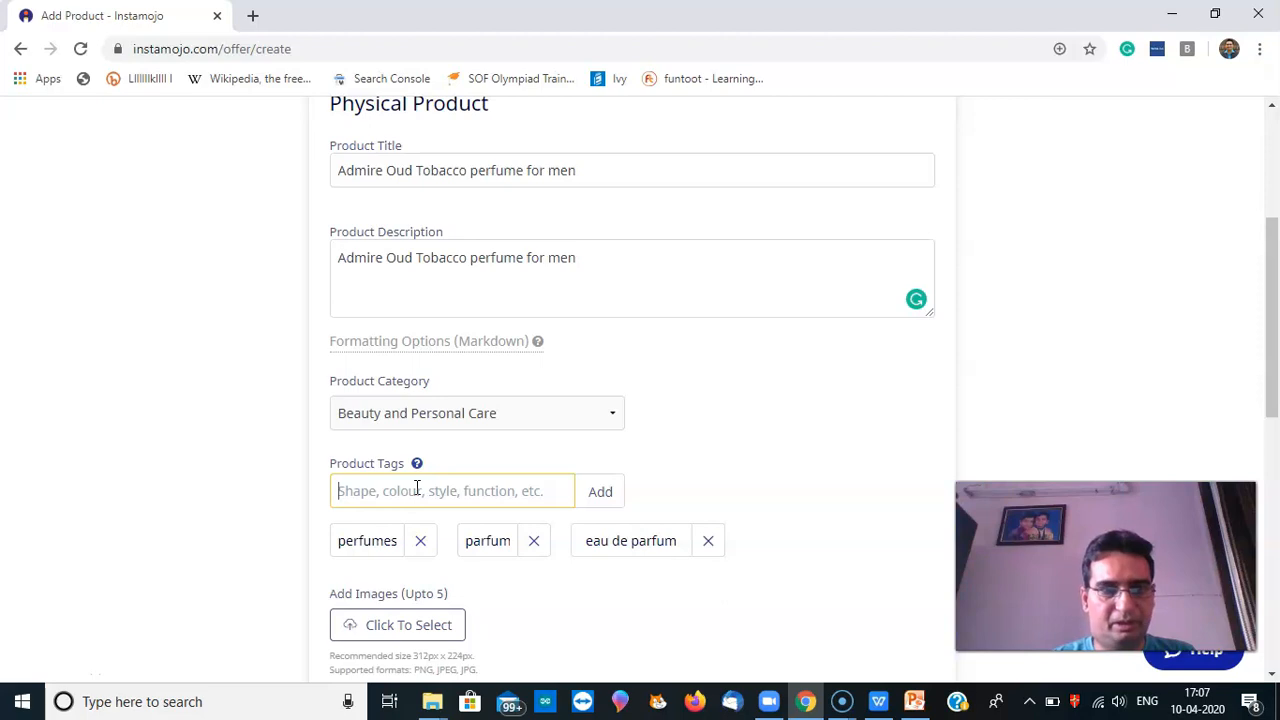
left_click(417, 490)
type("t")
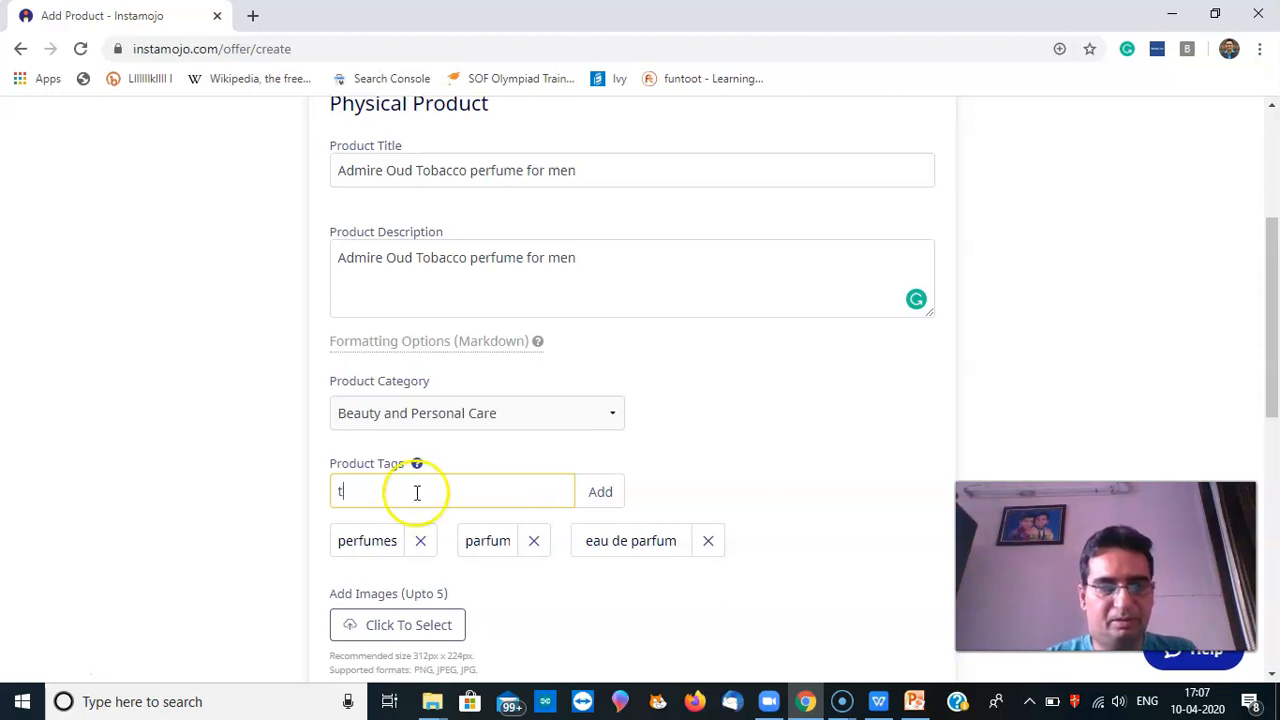
key("BackSpace")
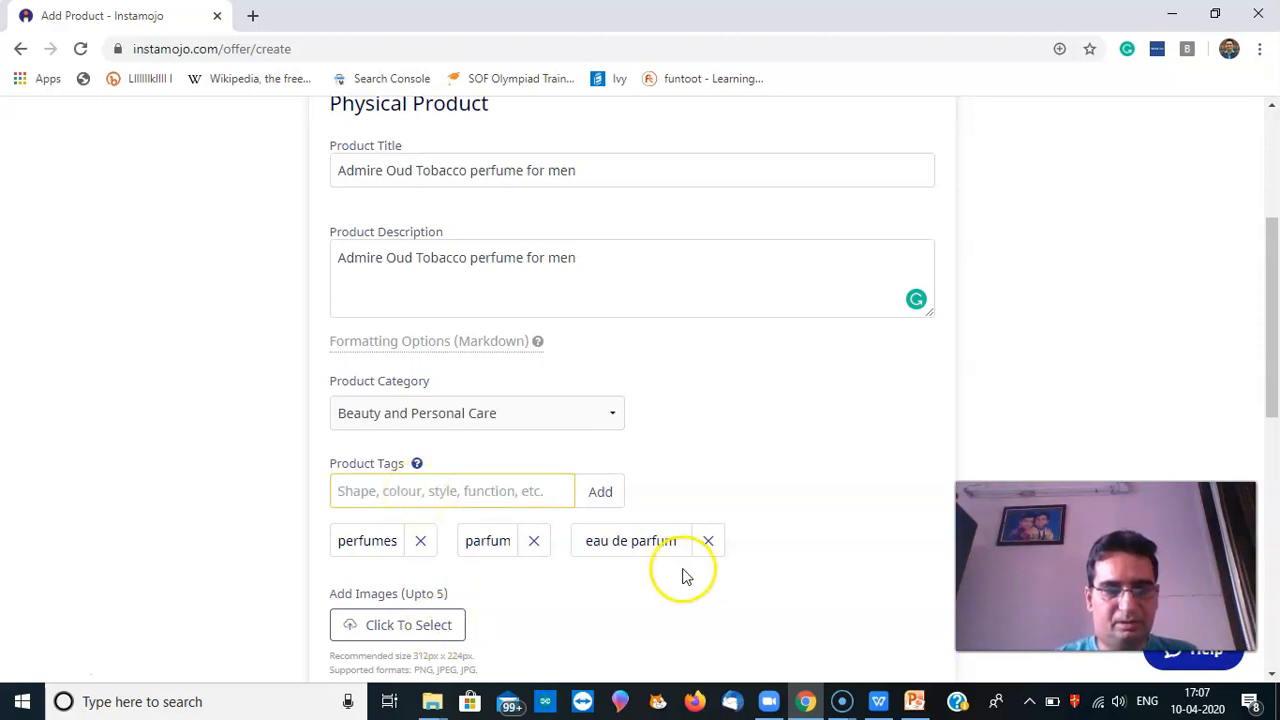
left_click_drag(1276, 370, 1274, 452)
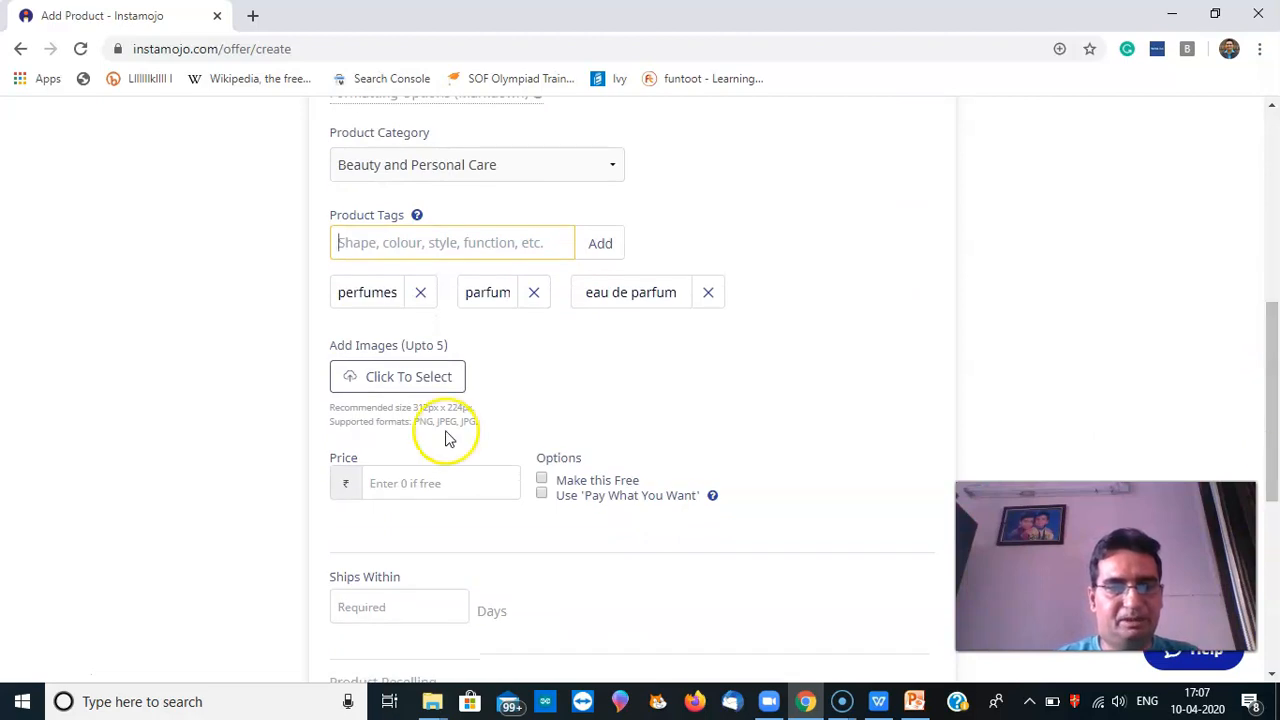
Upload the admire (2) (1) photo from products > NEXT new photos as the product image
left_click(408, 384)
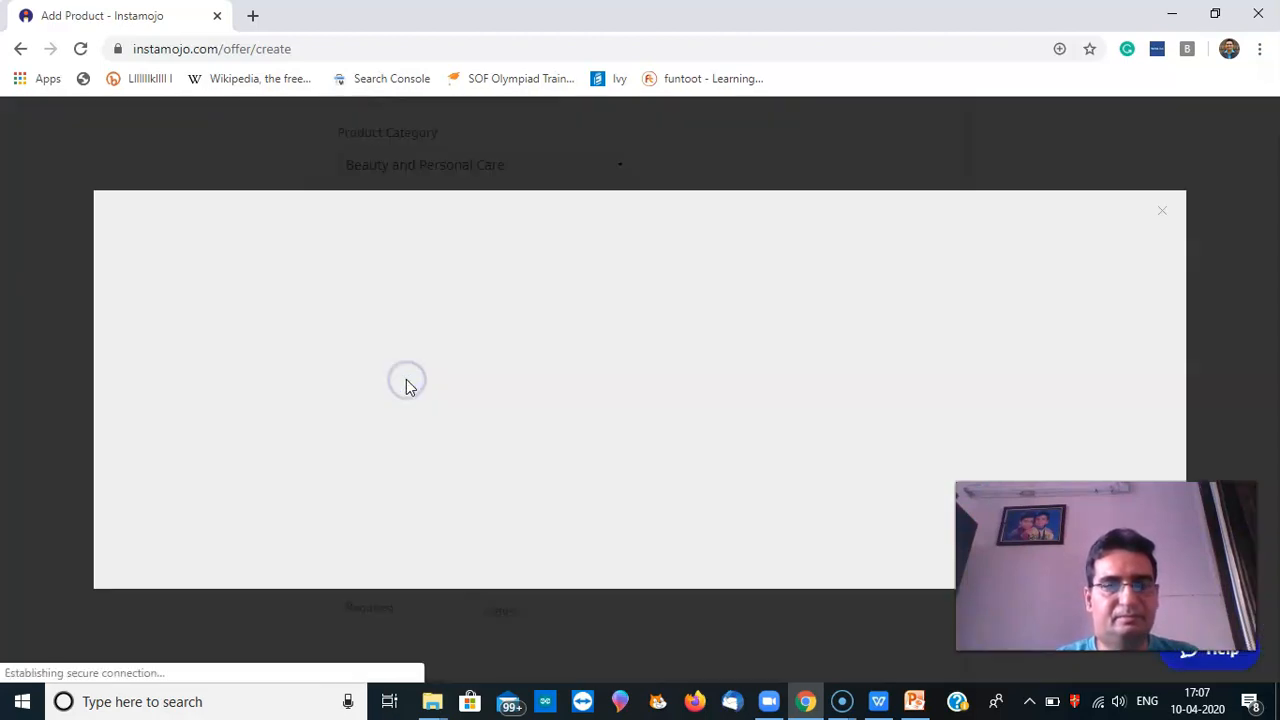
left_click(741, 442)
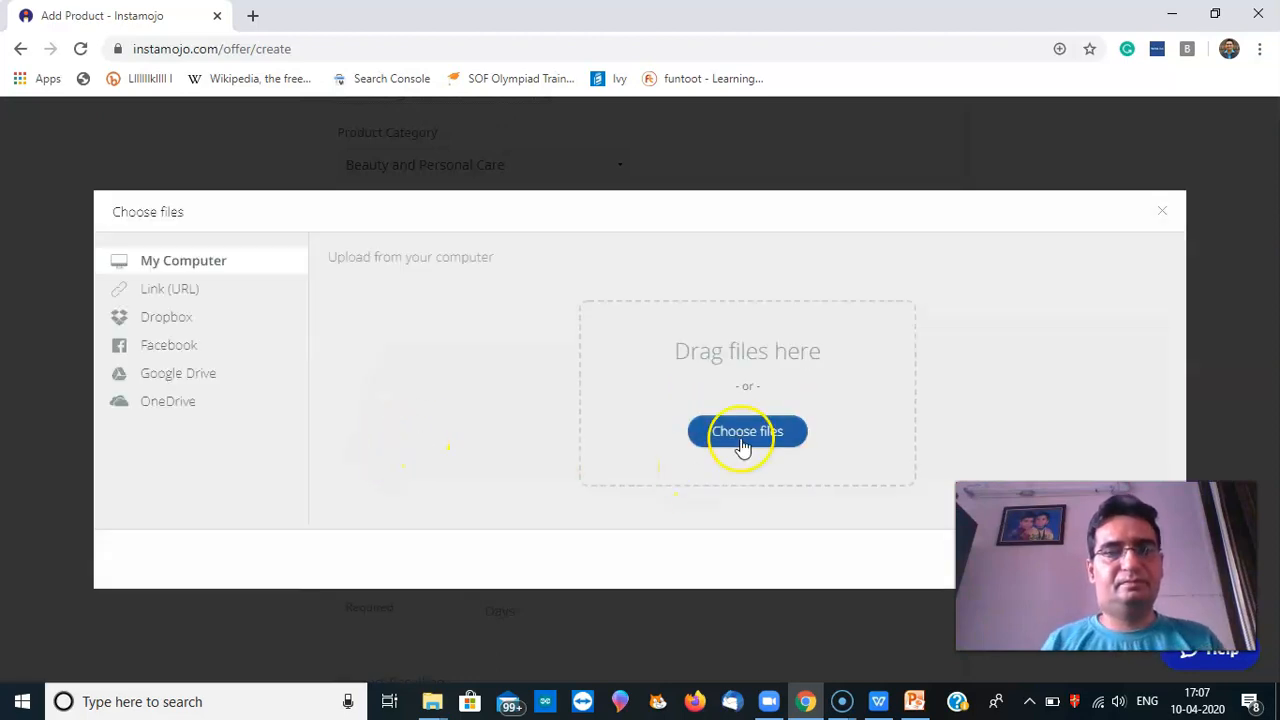
left_click(741, 443)
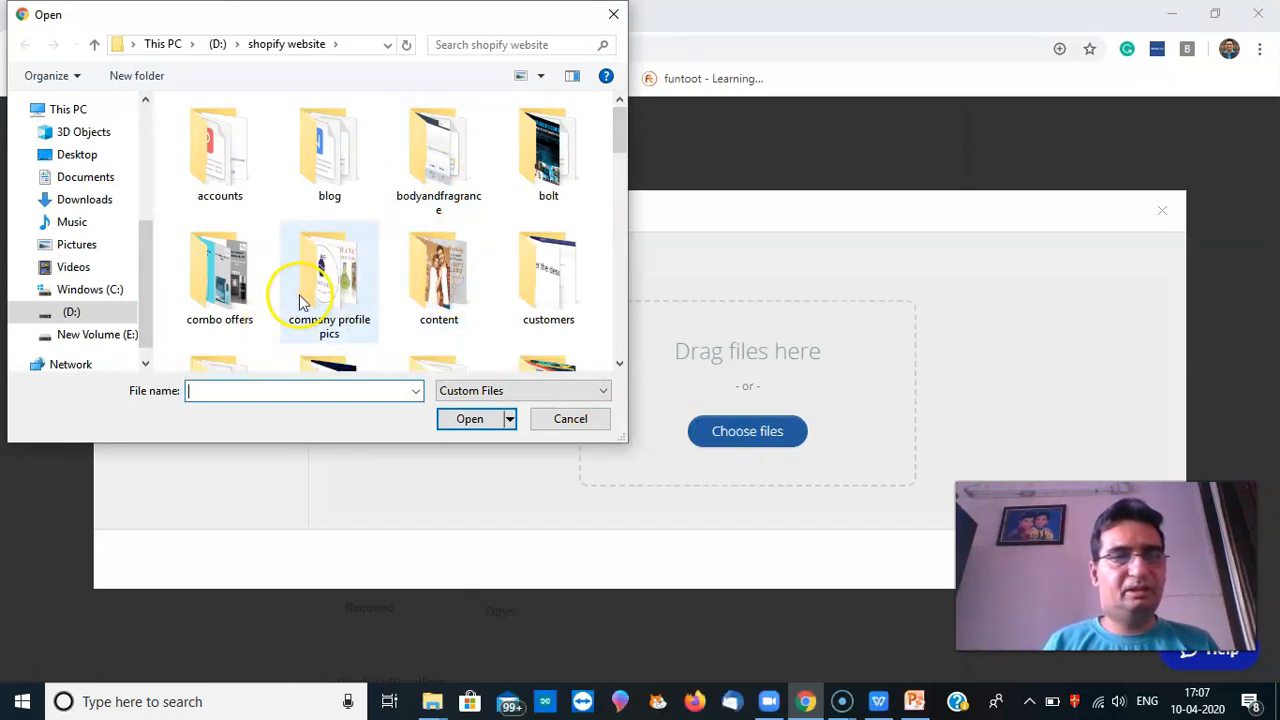
left_click(558, 293)
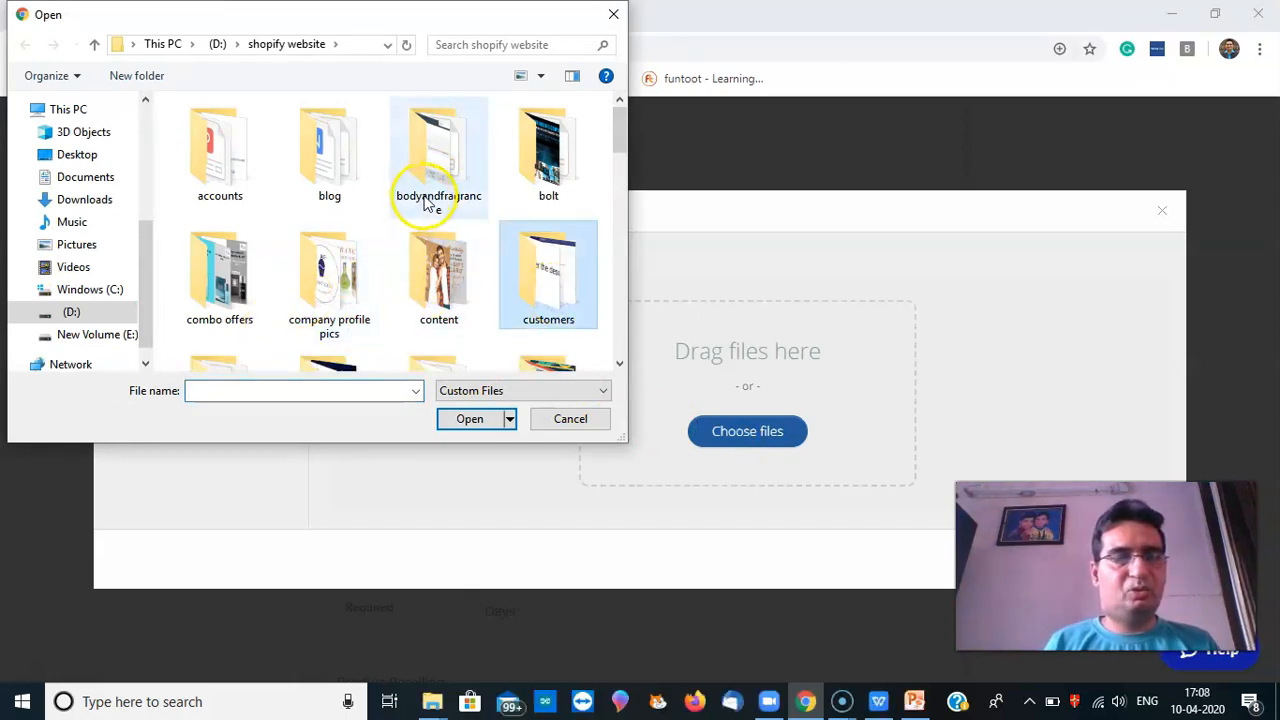
left_click(414, 280)
scroll(428, 275, "down", 3)
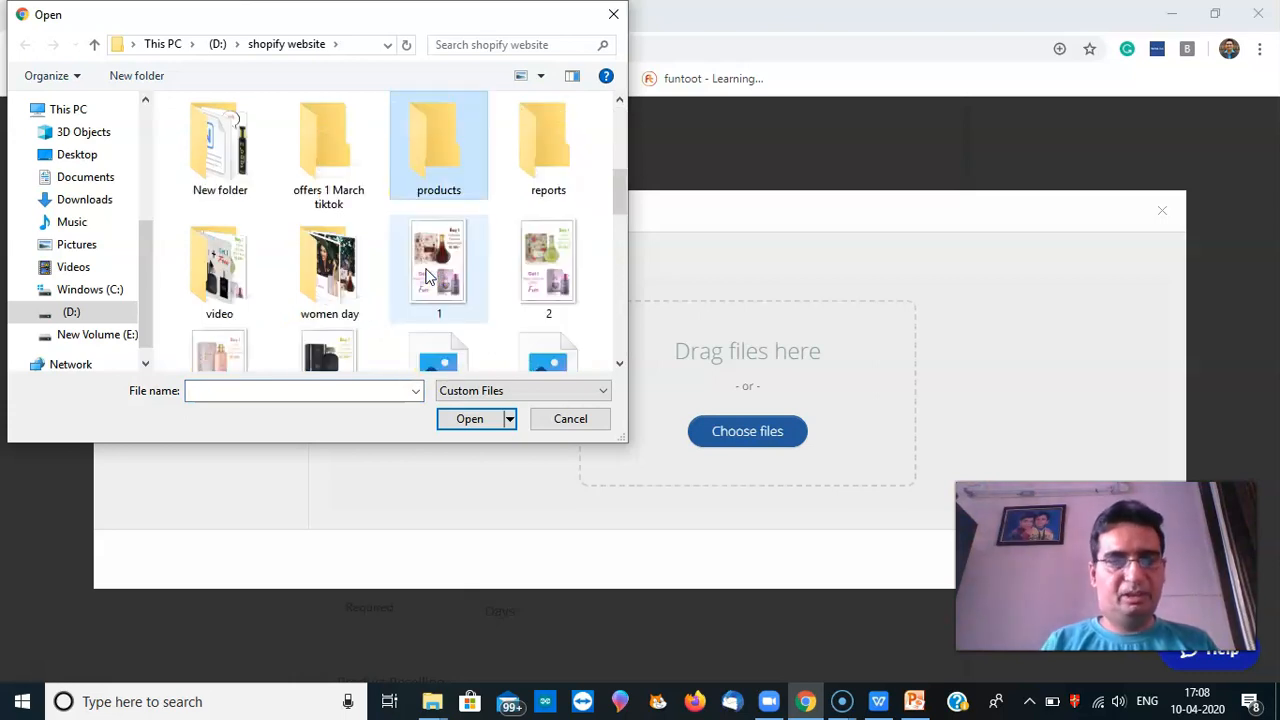
left_click(420, 163)
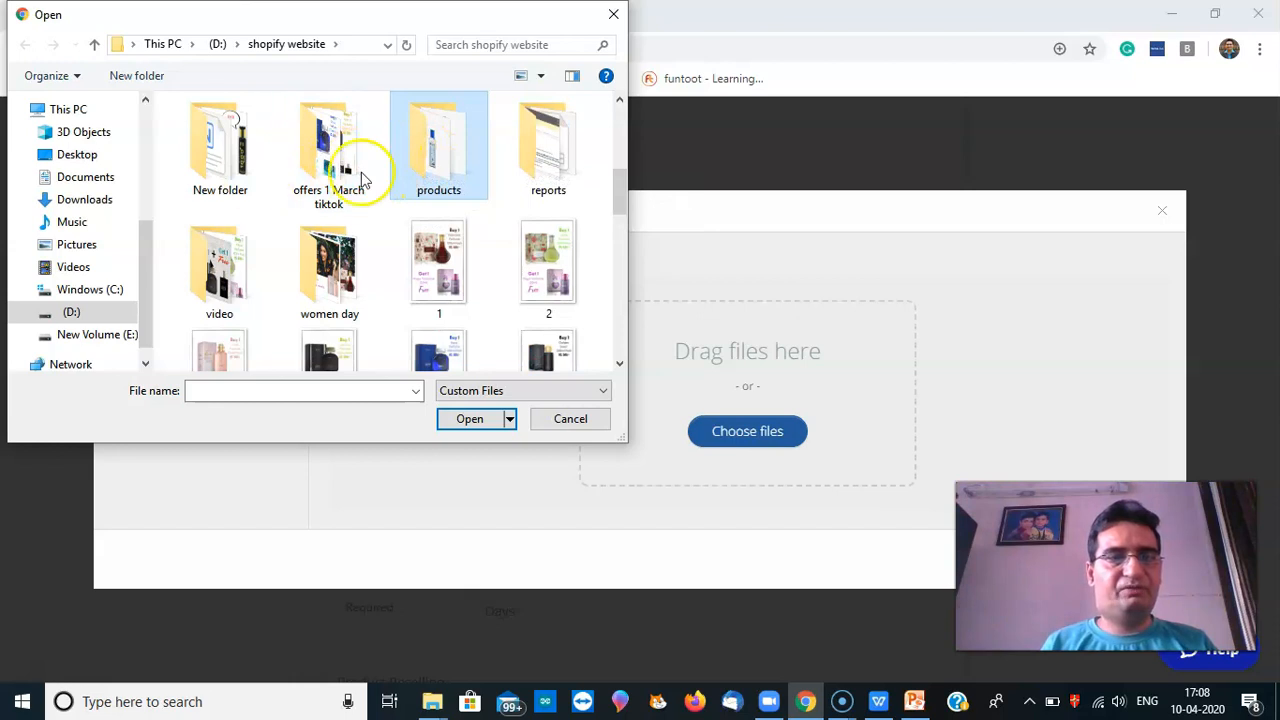
double_click(429, 166)
left_click(238, 190)
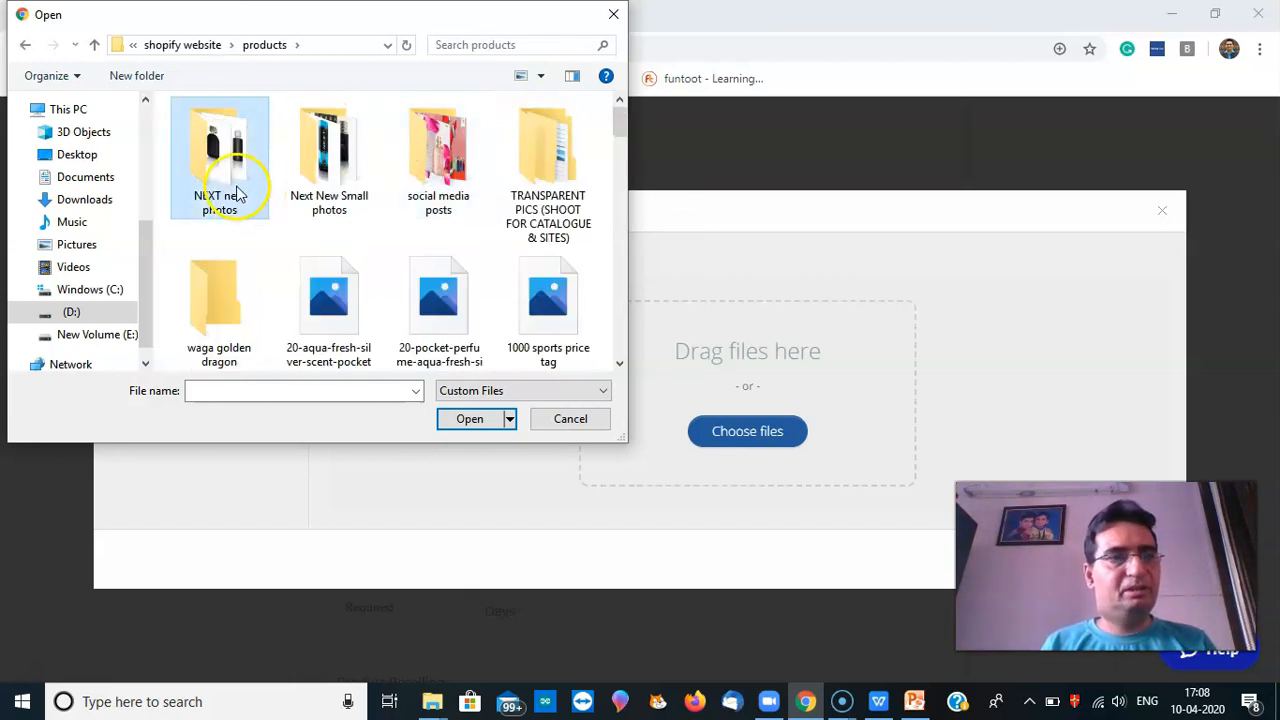
double_click(238, 190)
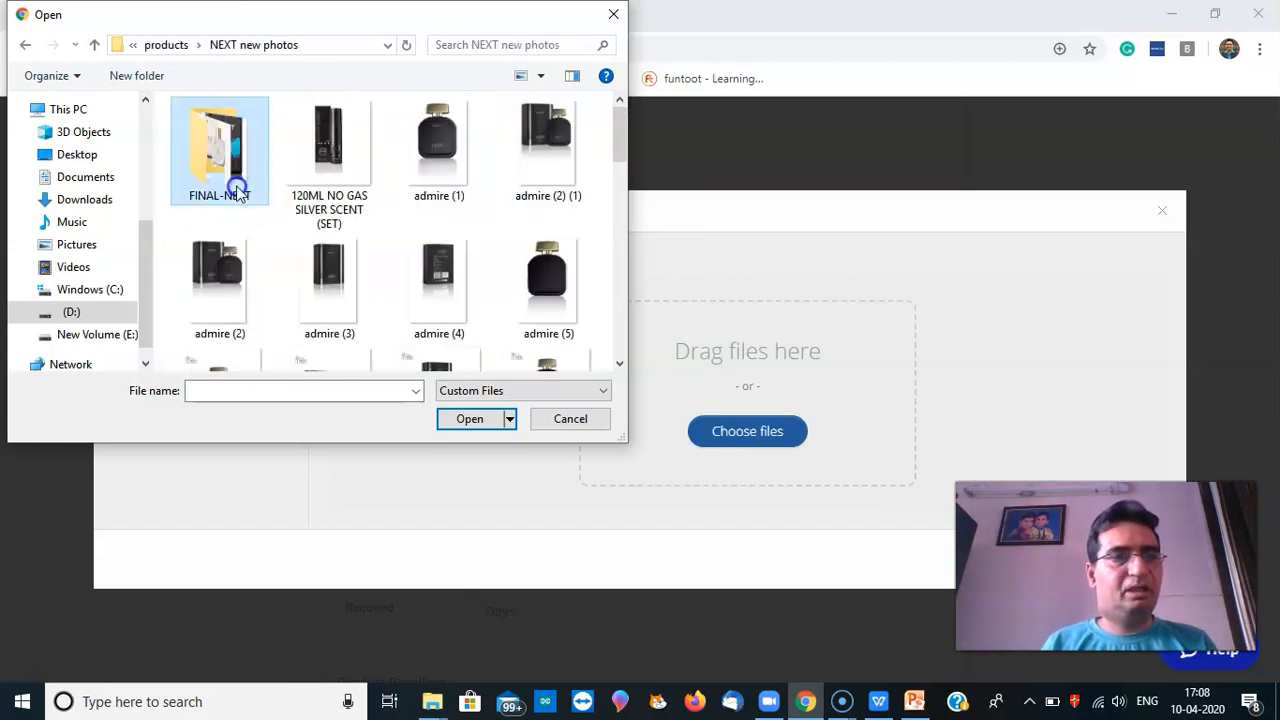
double_click(540, 160)
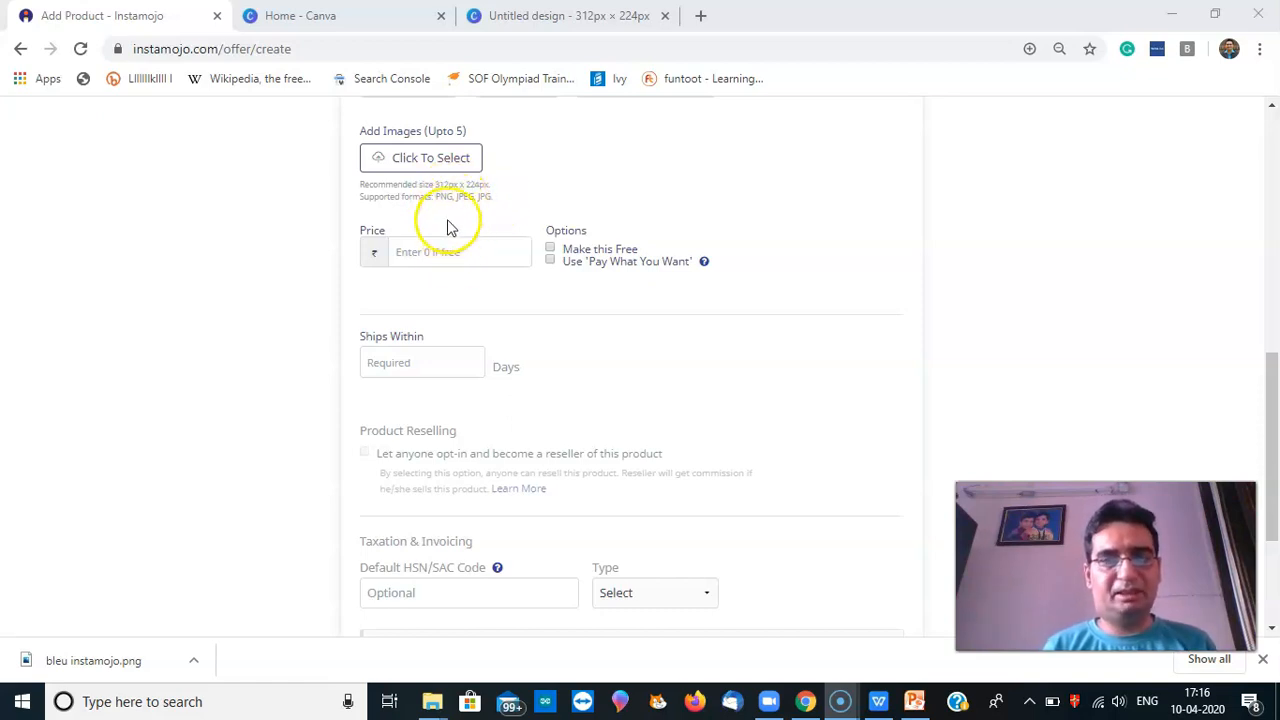
Set the product price to ₹499 with Pay What You Want enabled
left_click(428, 251)
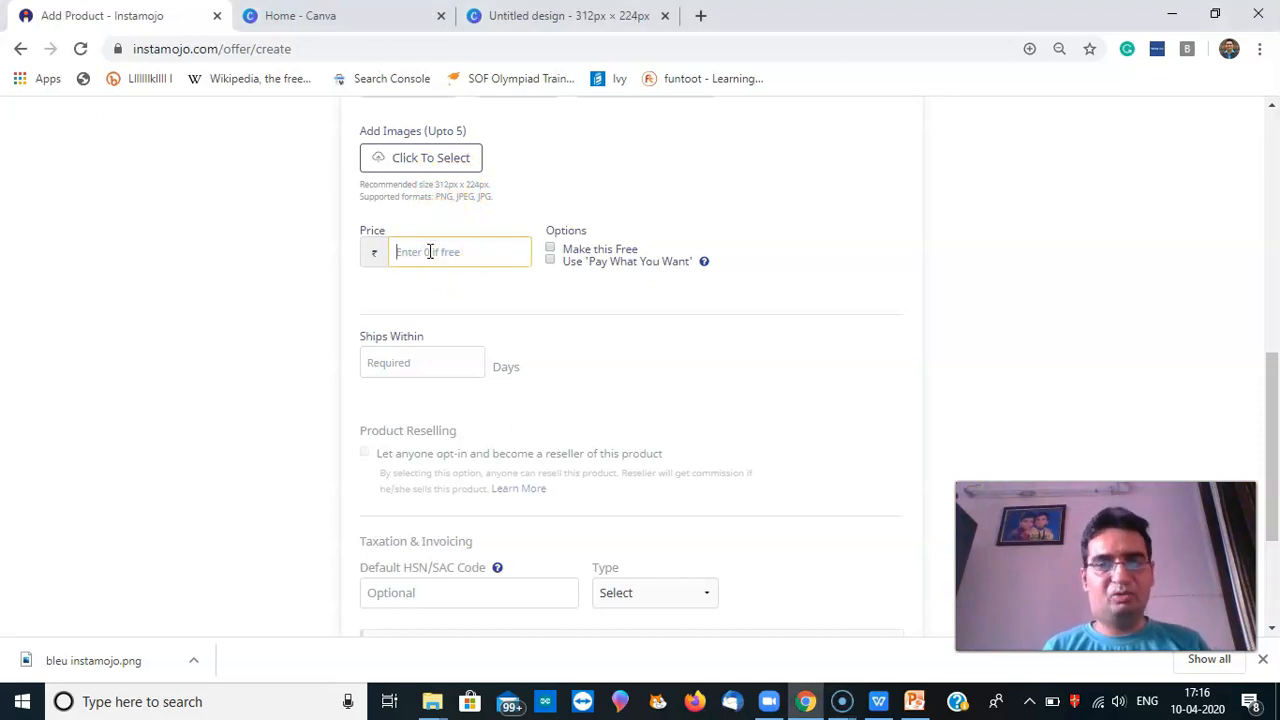
left_click(435, 252)
type("499")
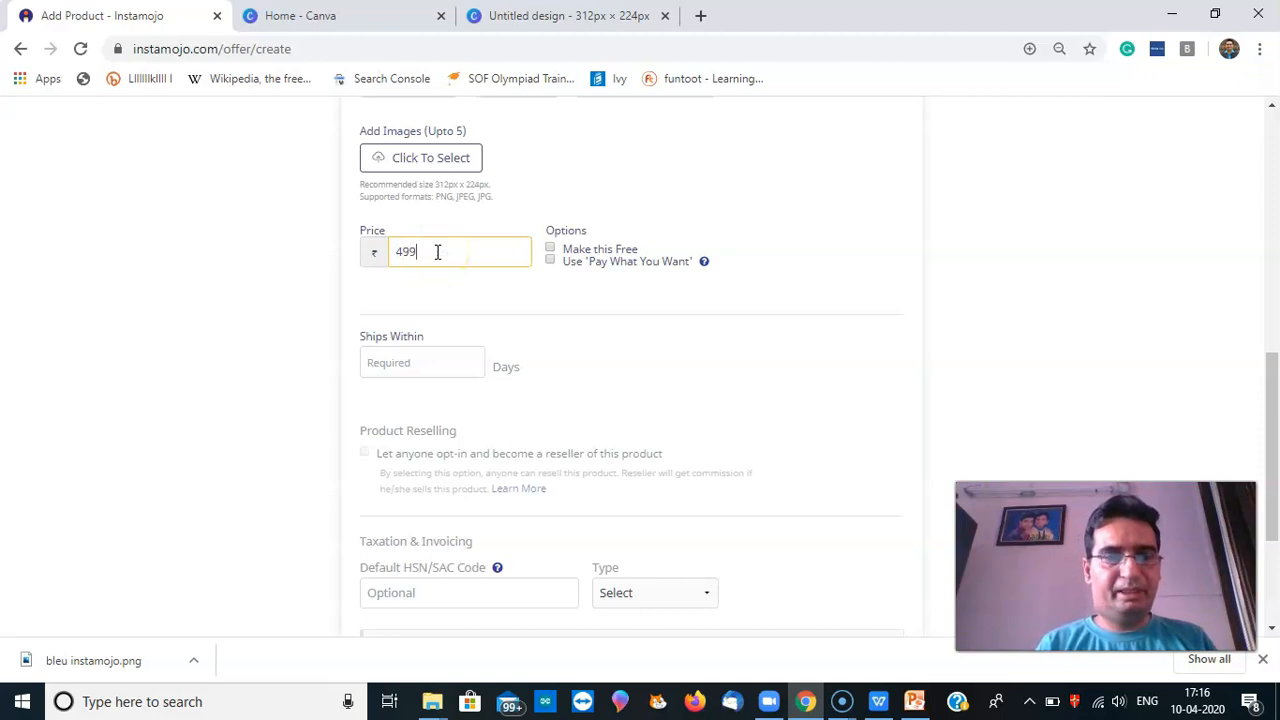
left_click(553, 250)
left_click(553, 250)
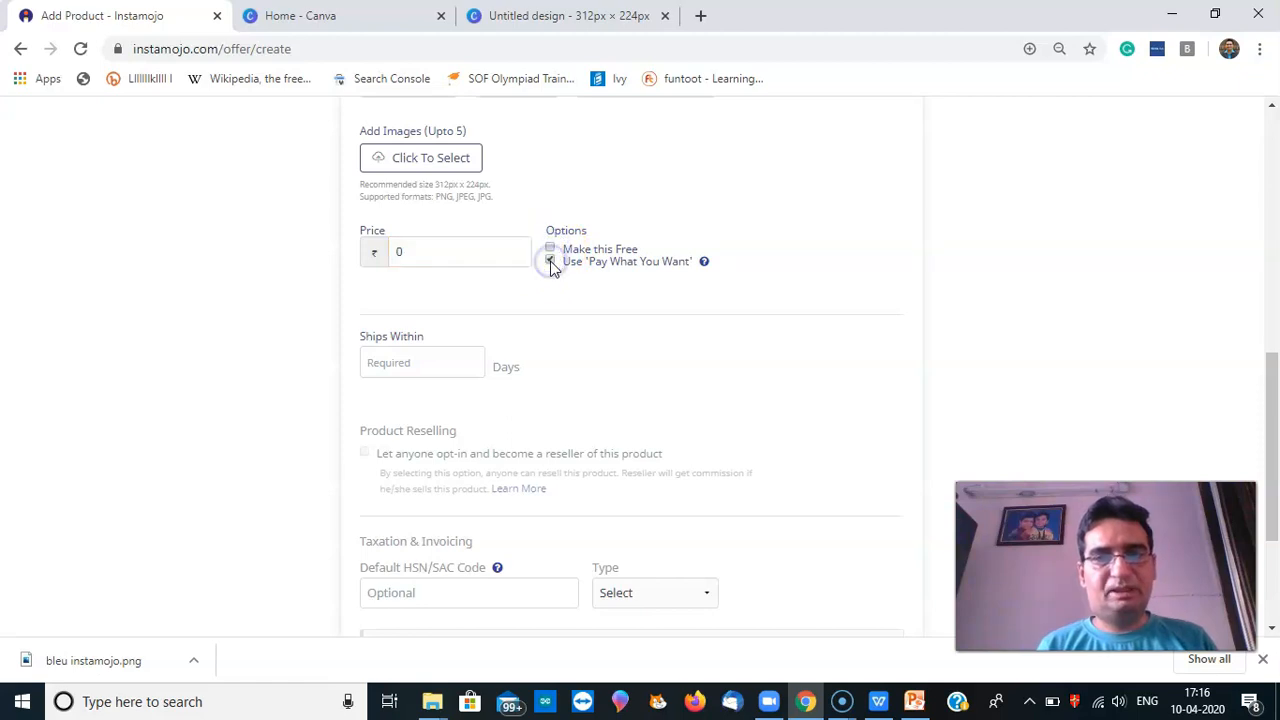
left_click(466, 250)
key("BackSpace")
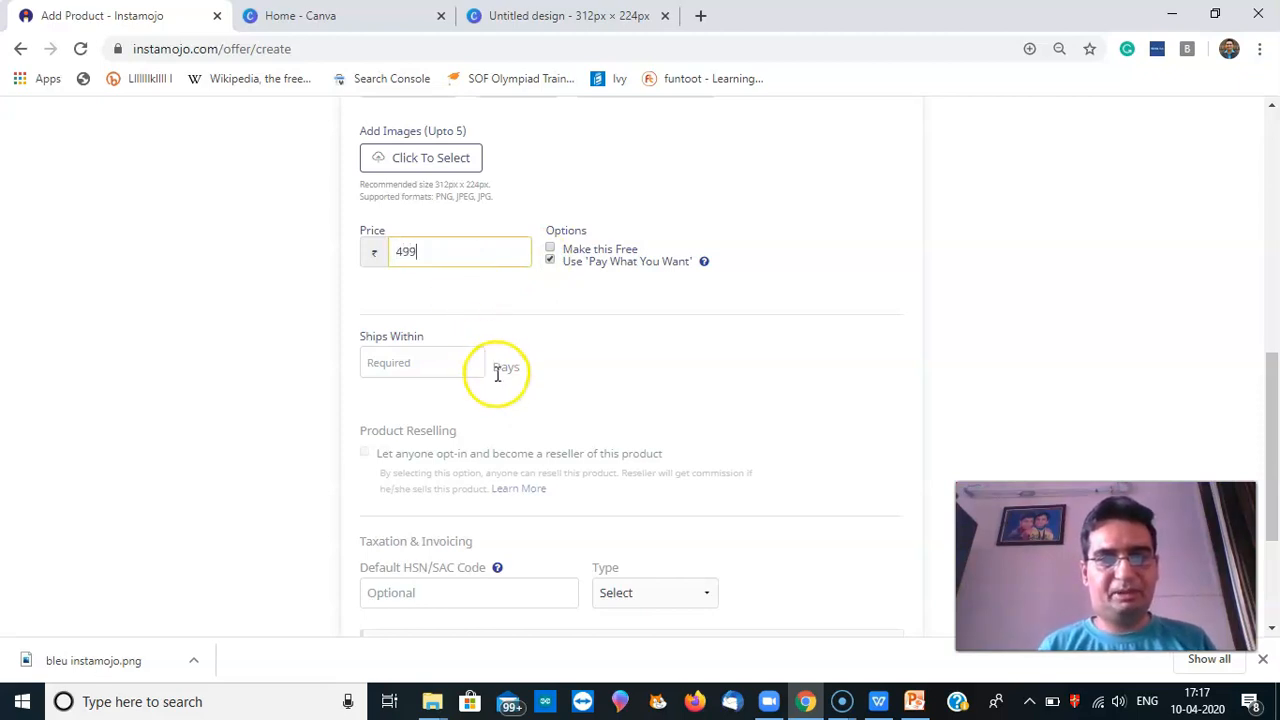
Set the product to ship within 1 day
left_click(463, 358)
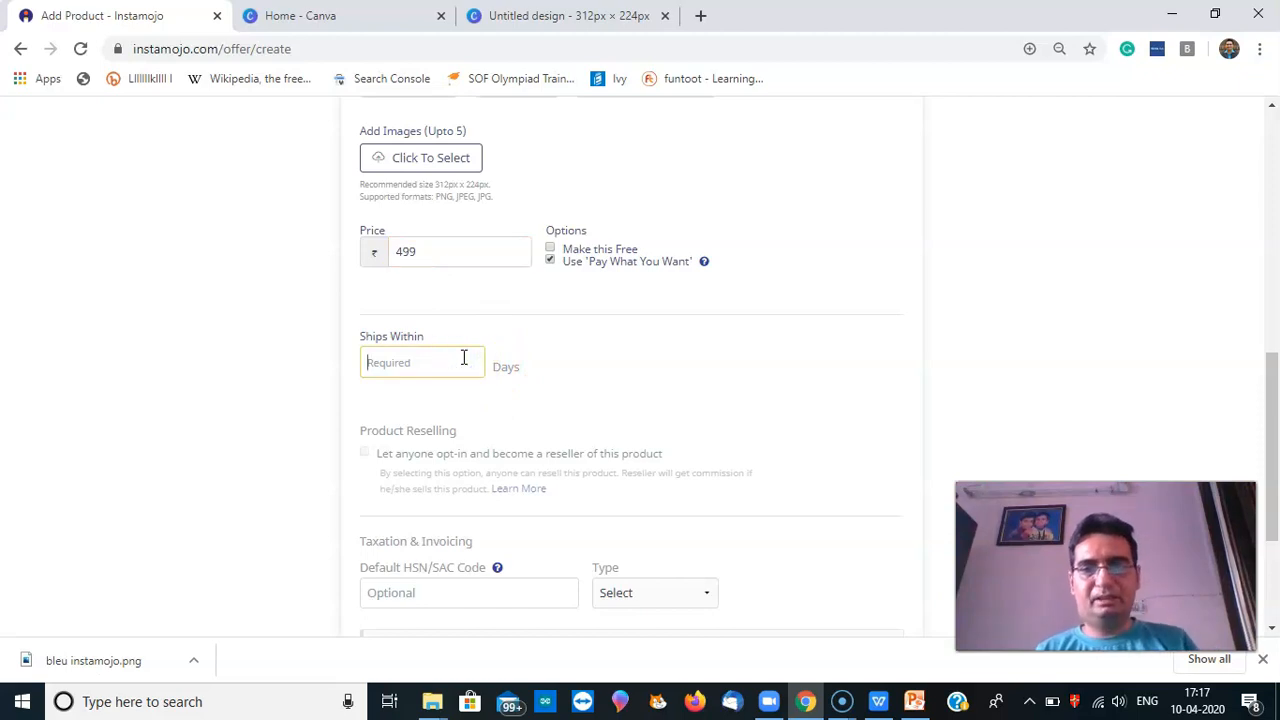
left_click(463, 398)
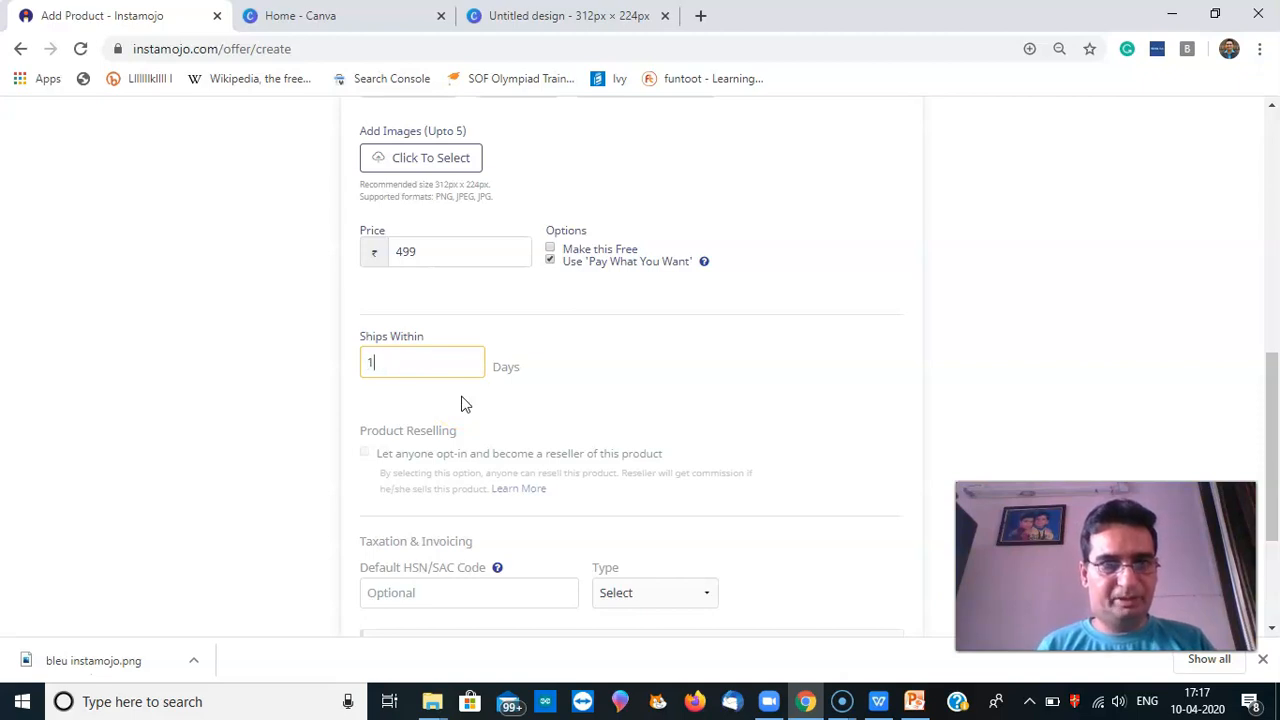
left_click_drag(1275, 340, 1274, 420)
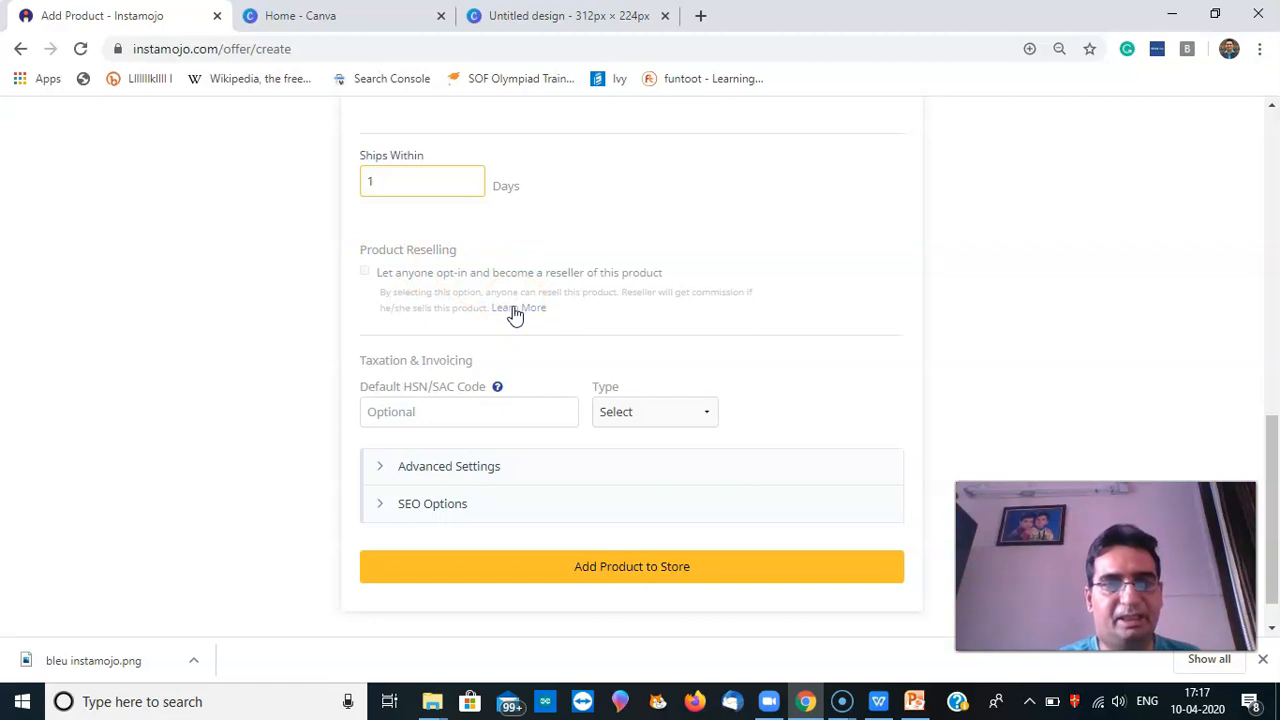
Give the product HSN code 330330 of type HSN CODE and expand Advanced Settings
left_click(488, 421)
mouse_move(497, 388)
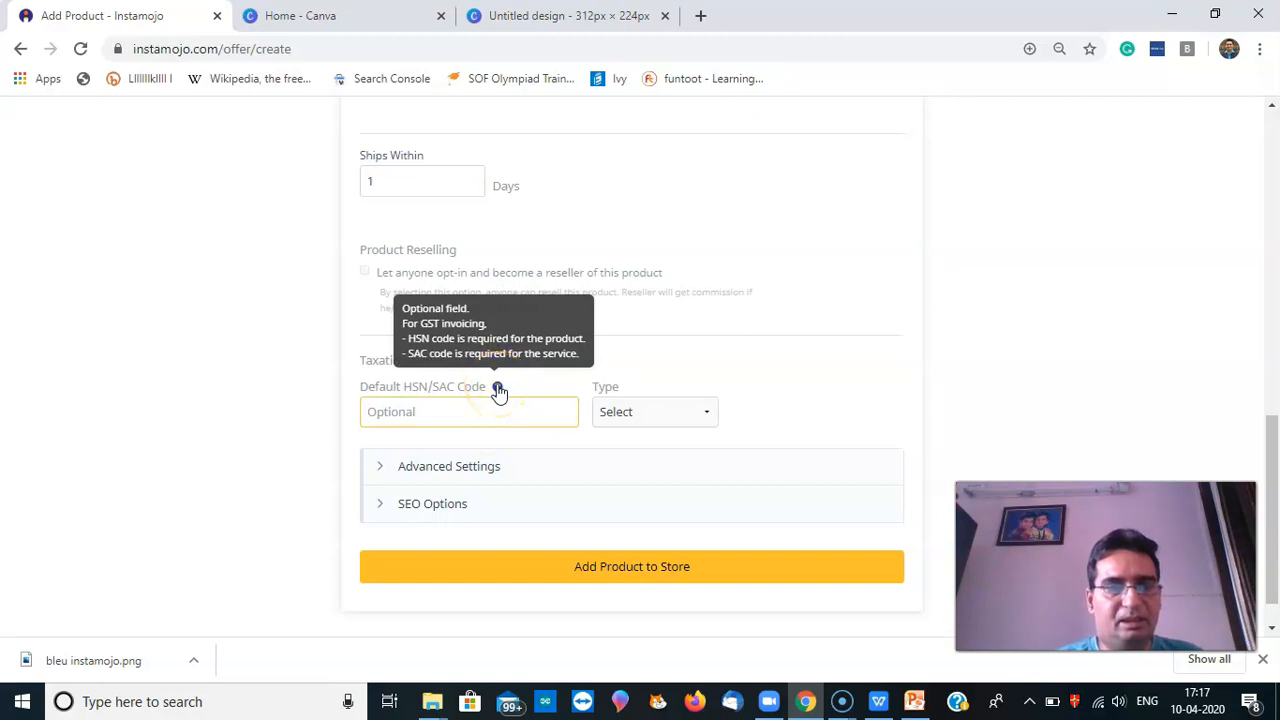
left_click(494, 402)
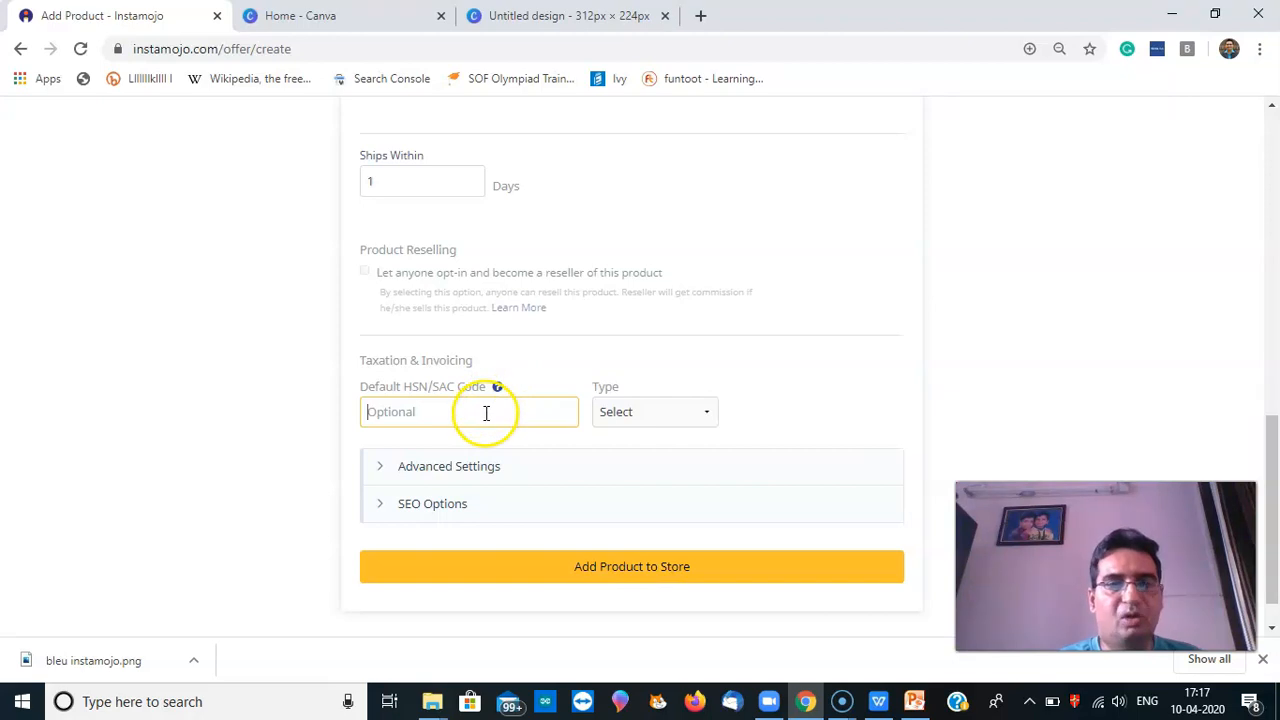
type("330330")
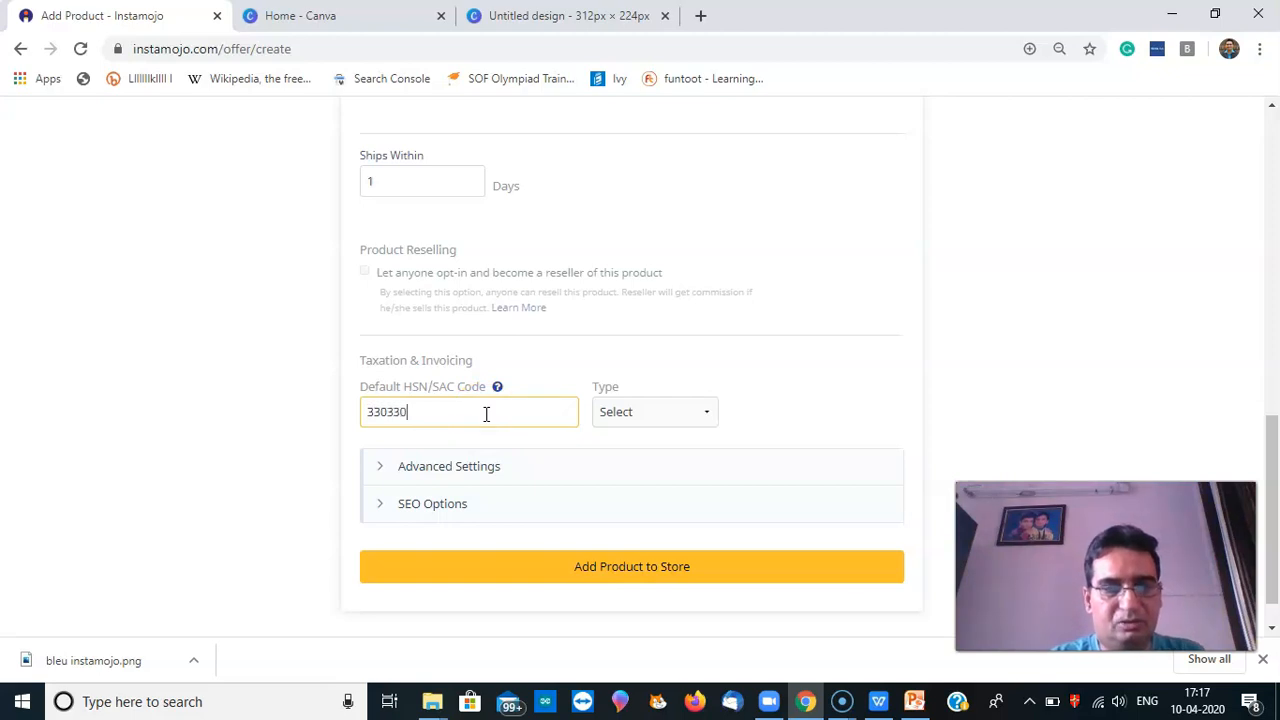
left_click(672, 415)
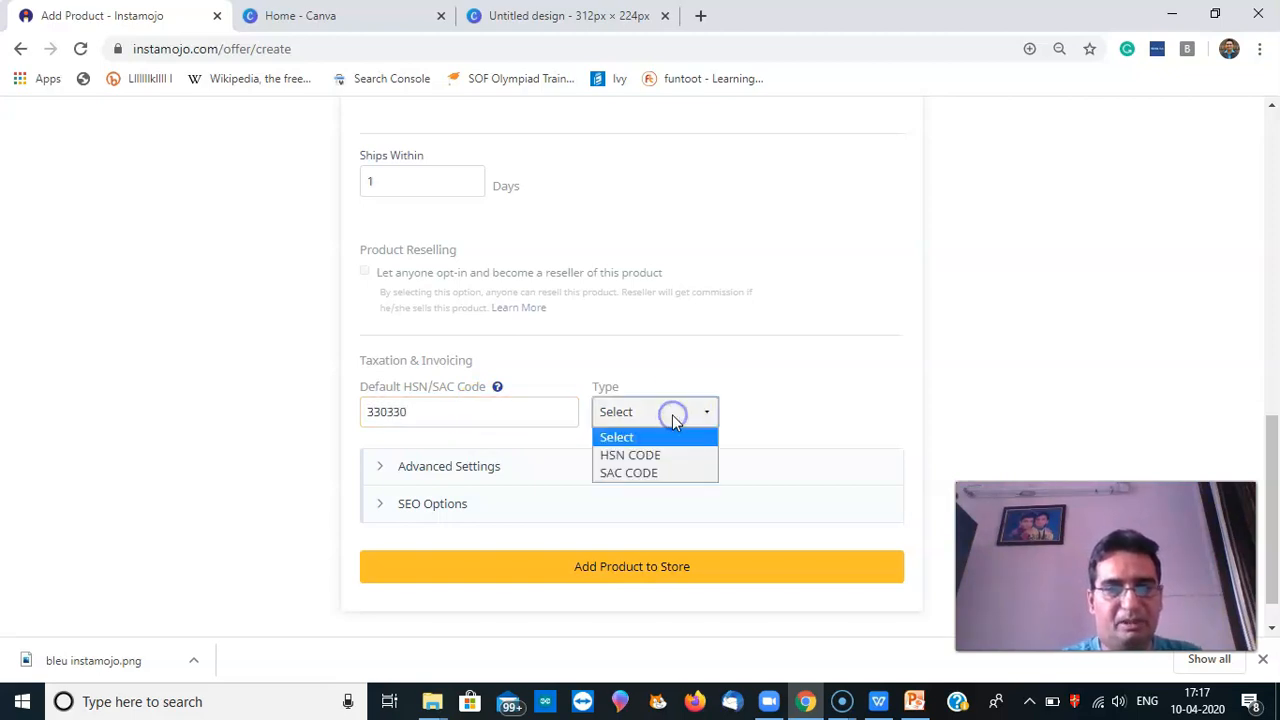
left_click(665, 455)
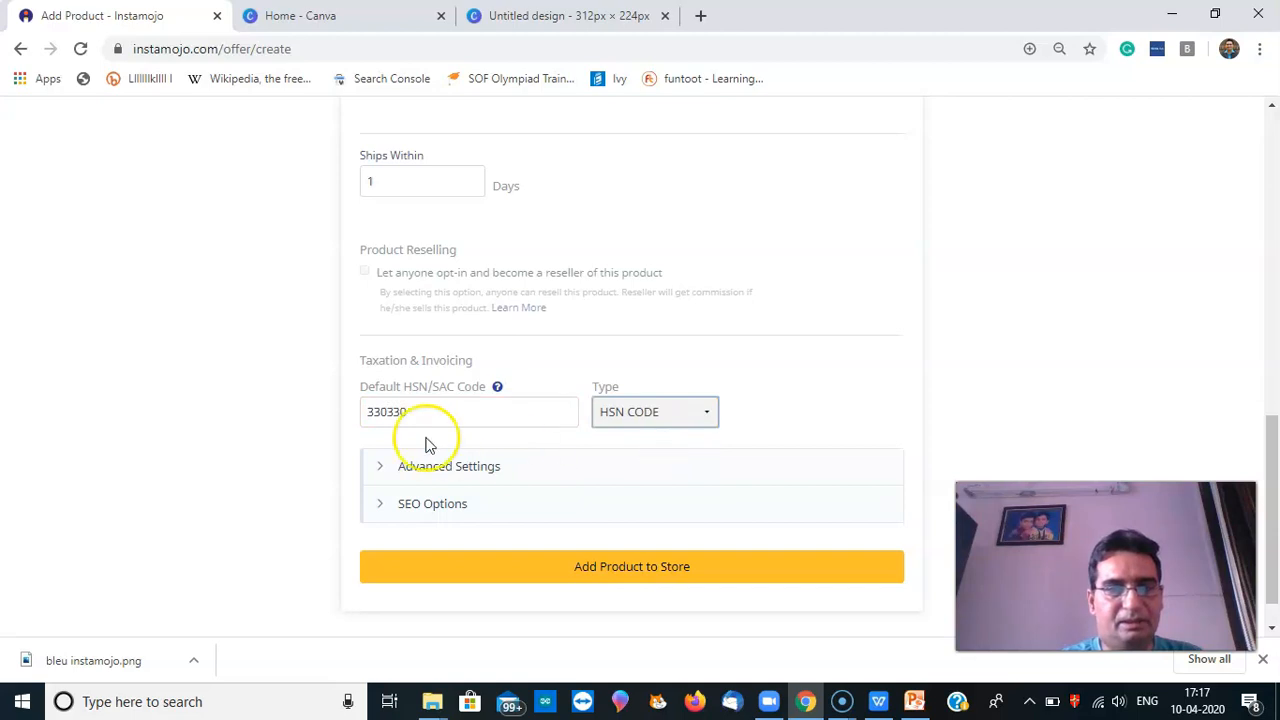
left_click(496, 469)
left_click_drag(1273, 404, 1273, 470)
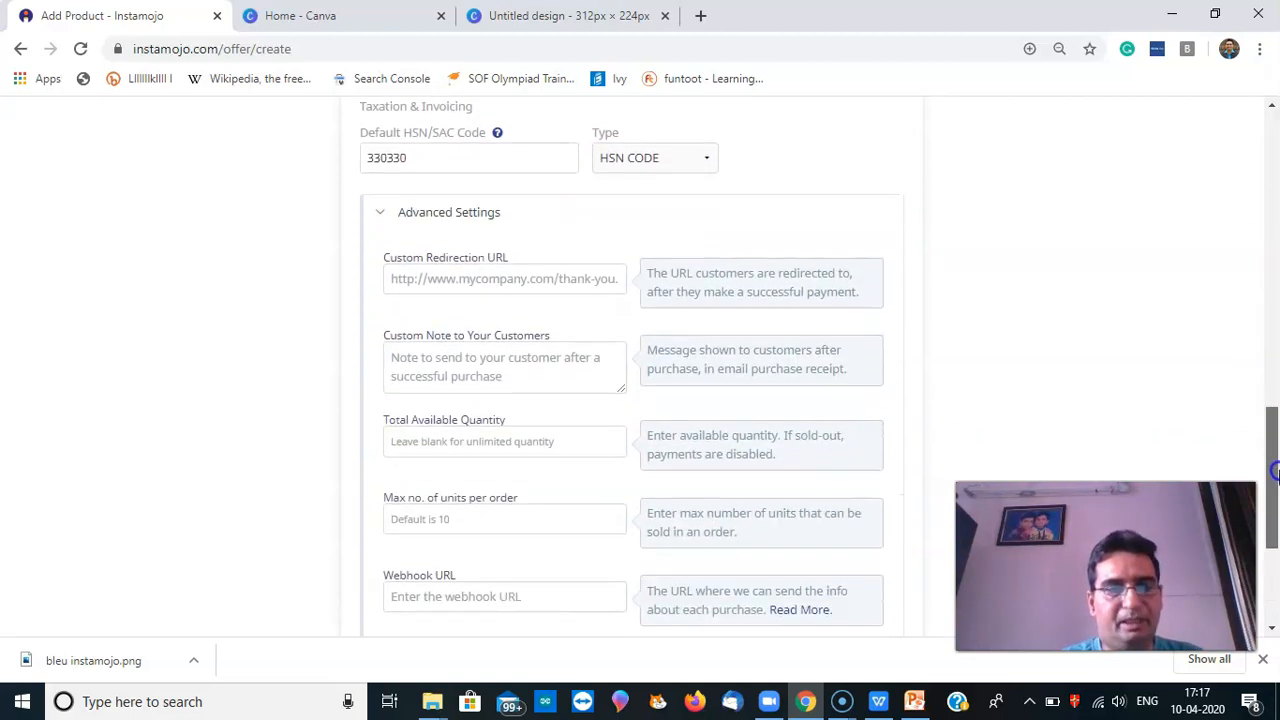
Set the total available quantity to 40, leaving max units per order at 10
left_click(433, 363)
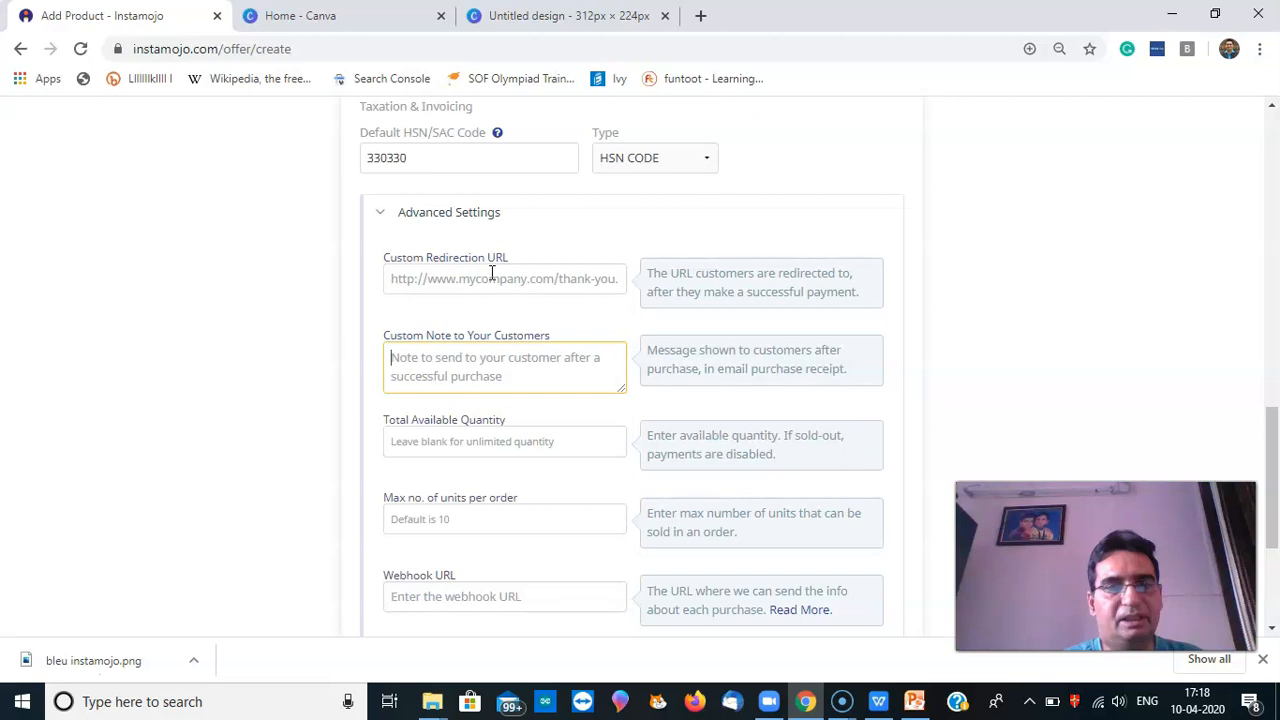
left_click(477, 441)
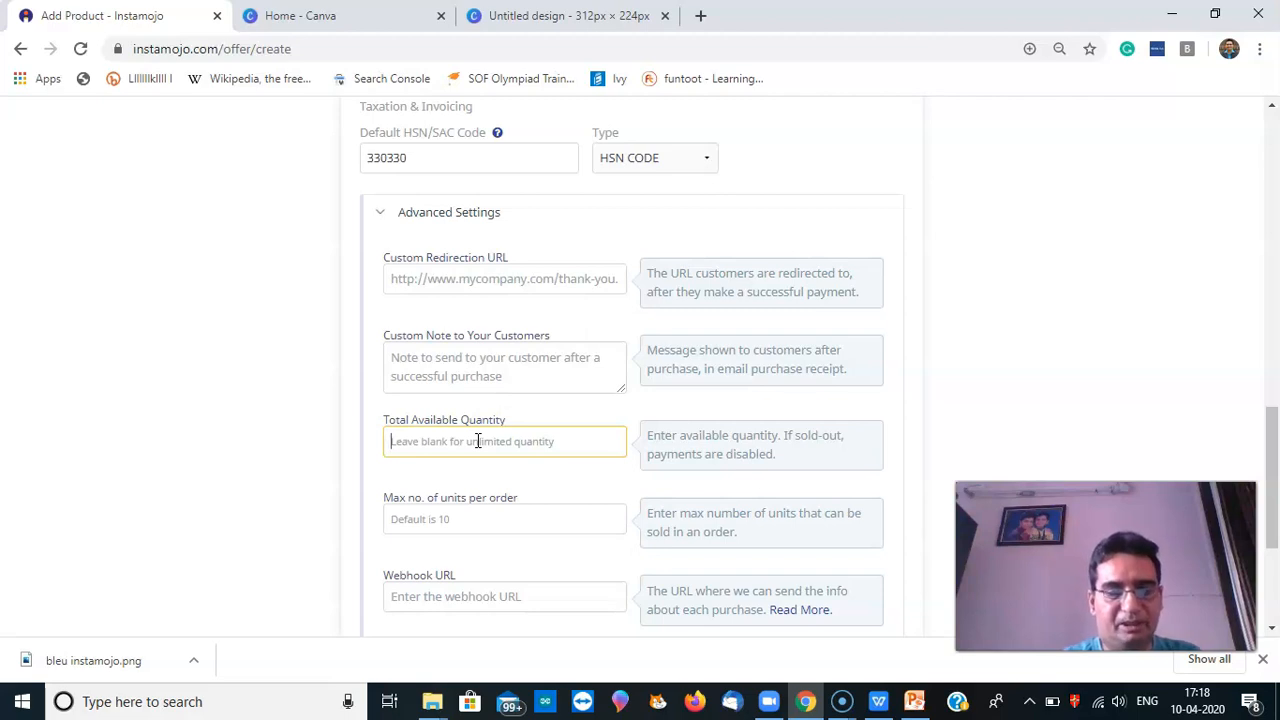
type("40")
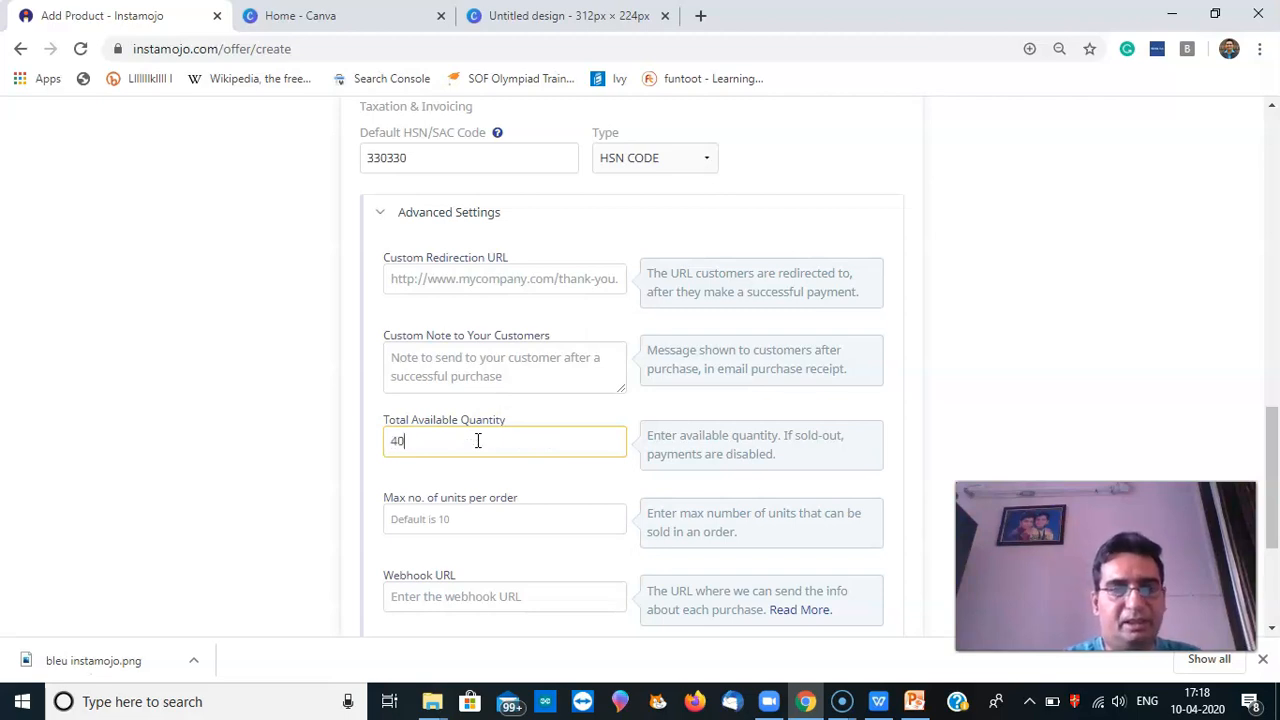
left_click(493, 519)
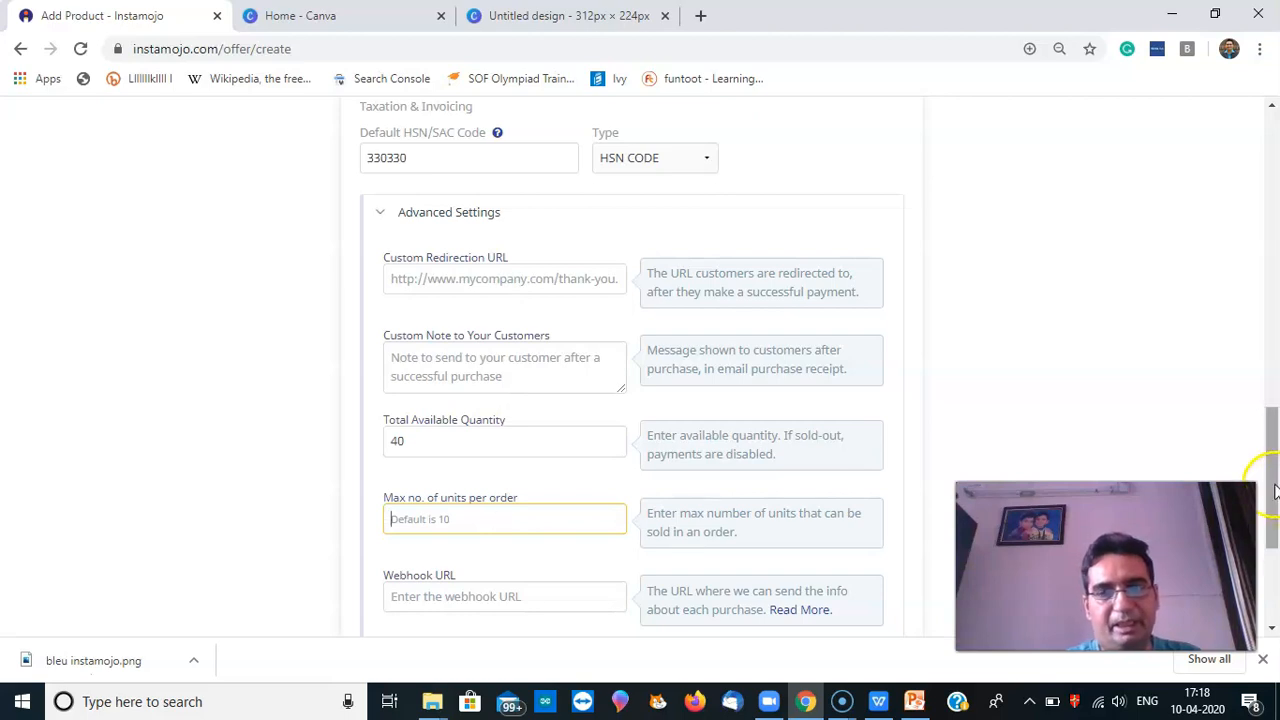
left_click_drag(1272, 490, 1272, 556)
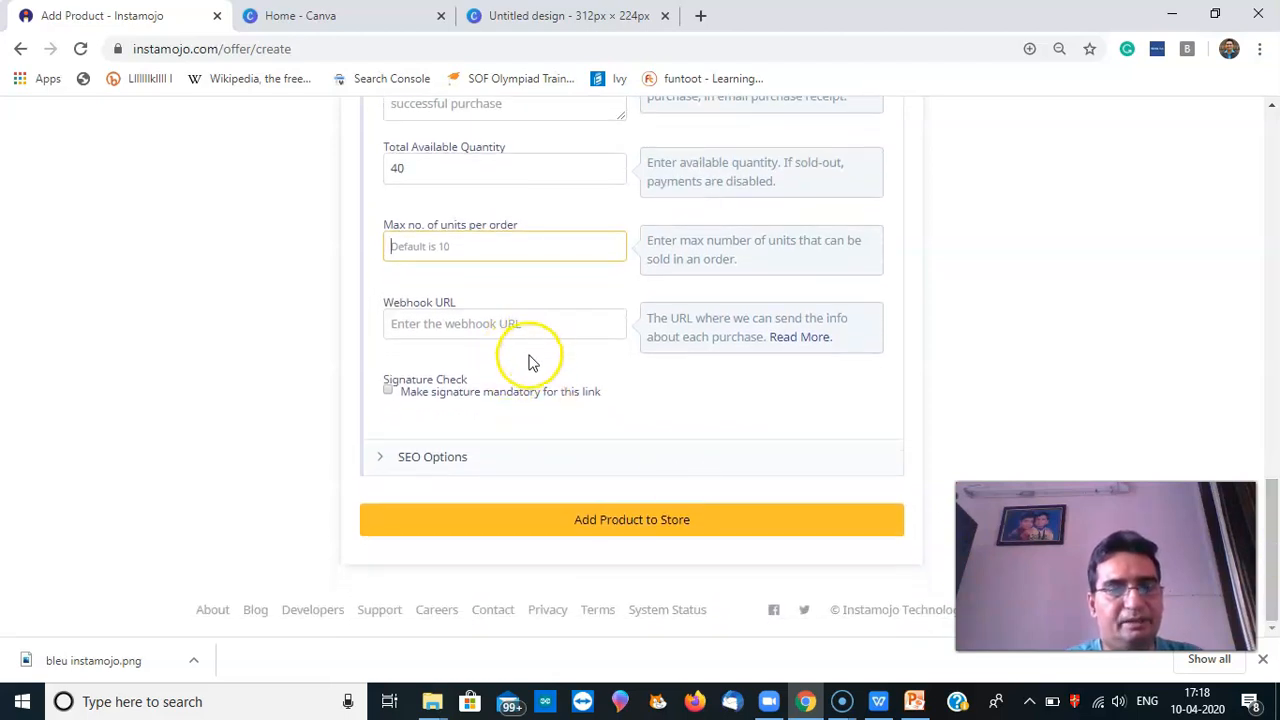
Expand SEO Options and enter the SEO title 'Best Selling Oud Perfume for Men'
left_click(490, 464)
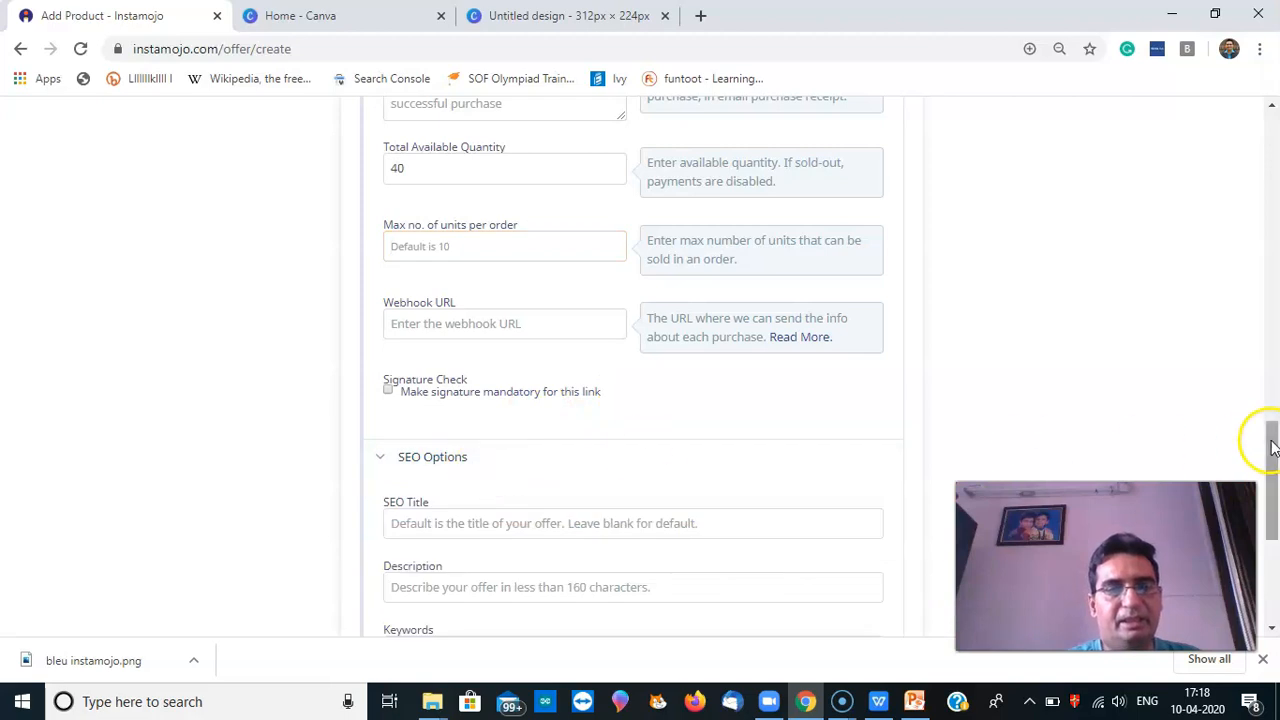
left_click_drag(1269, 437, 1271, 509)
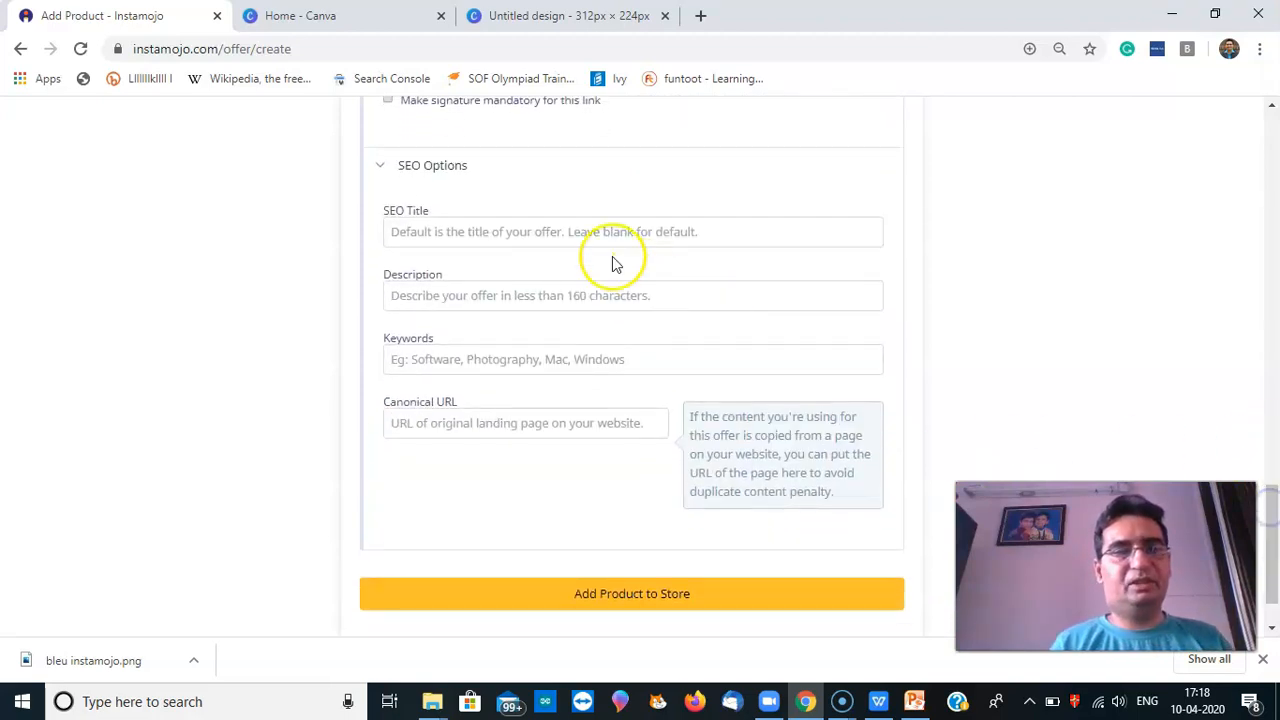
left_click(557, 243)
type("Perfume for")
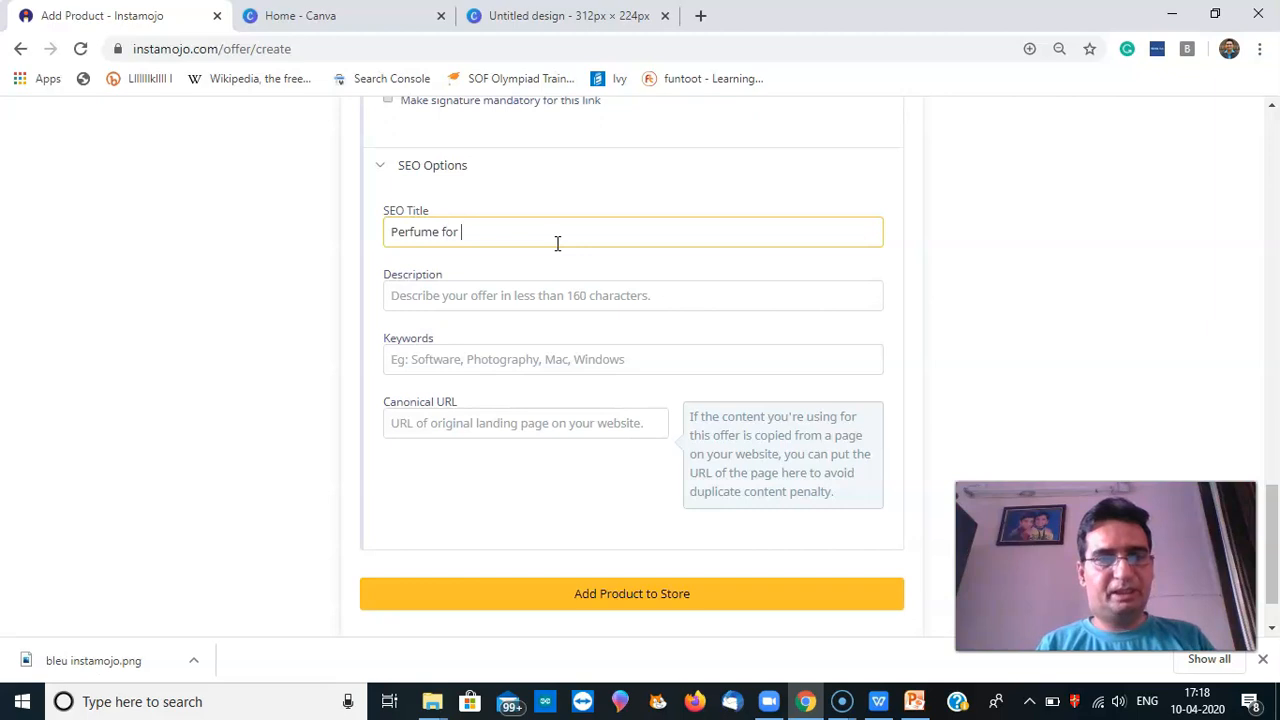
key("ctrl+a")
key("BackSpace")
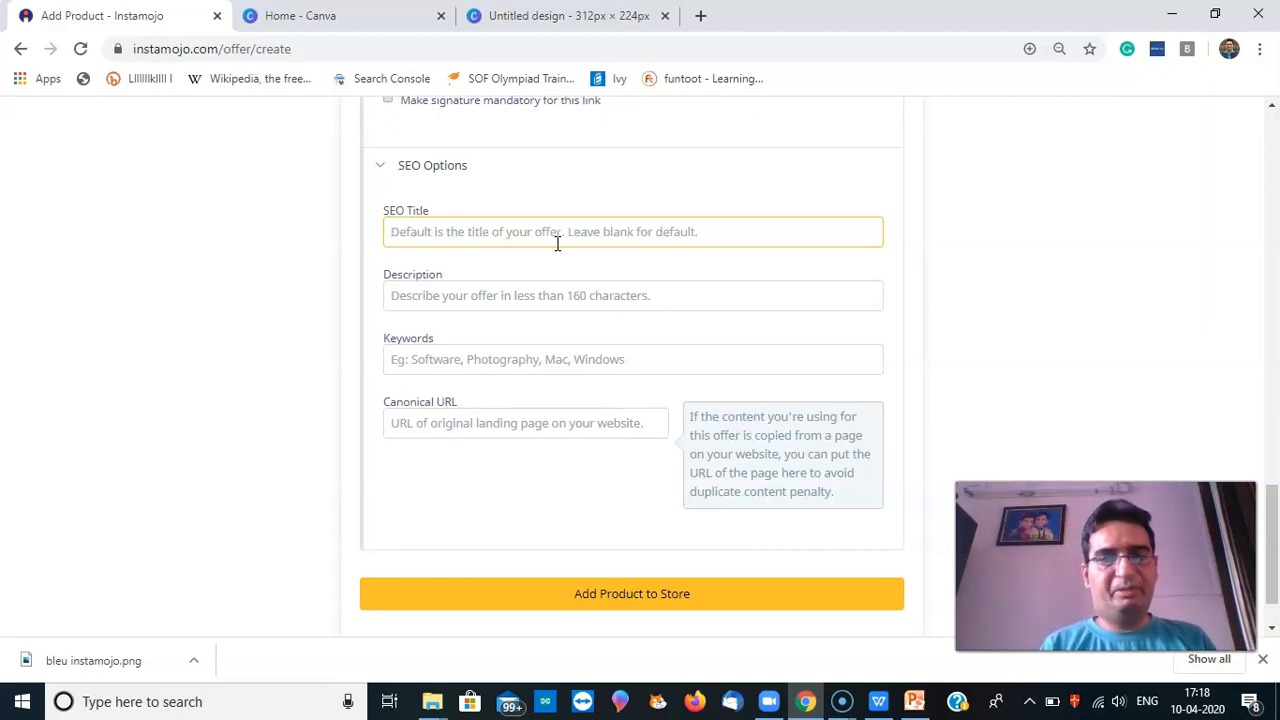
type("Ou")
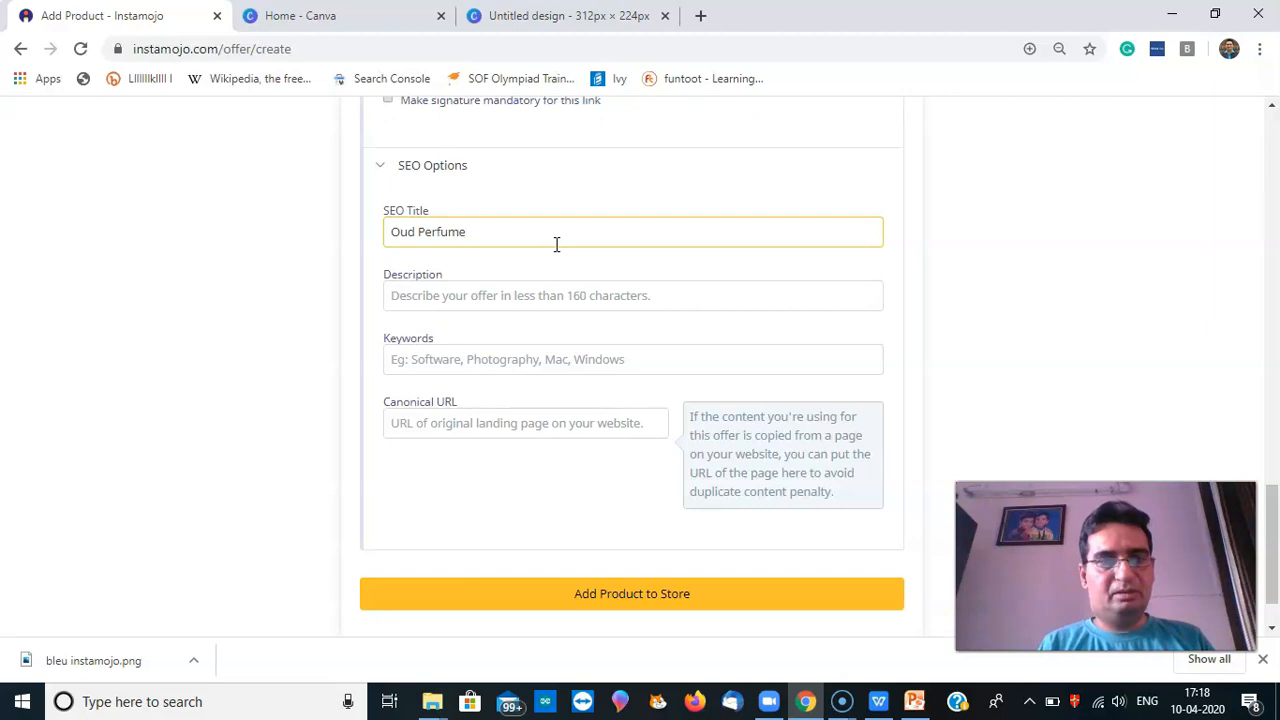
type("d Perfum")
key("ctrl+a")
key("BackSpace")
type("B")
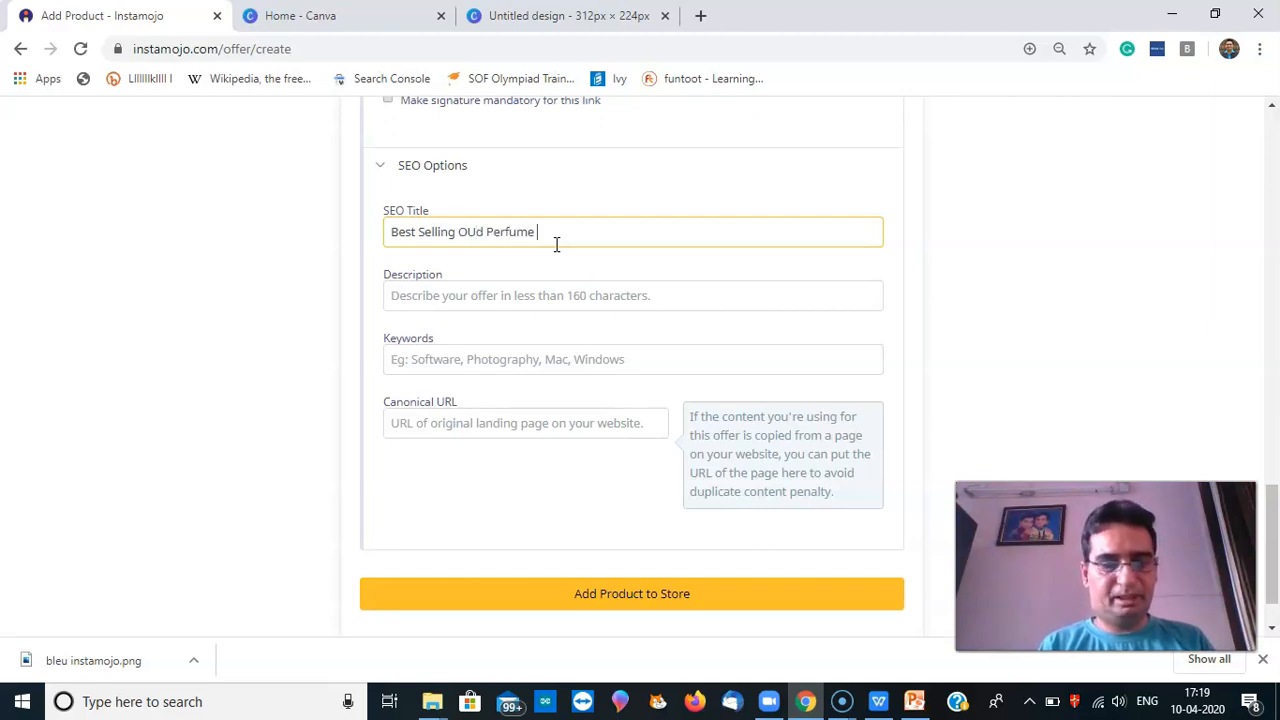
left_click(475, 231)
key("BackSpace")
type("u")
Enter SEO keywords 'Perfume for Men, Oud Perfume' and paste the SEO title as the description
left_click(483, 309)
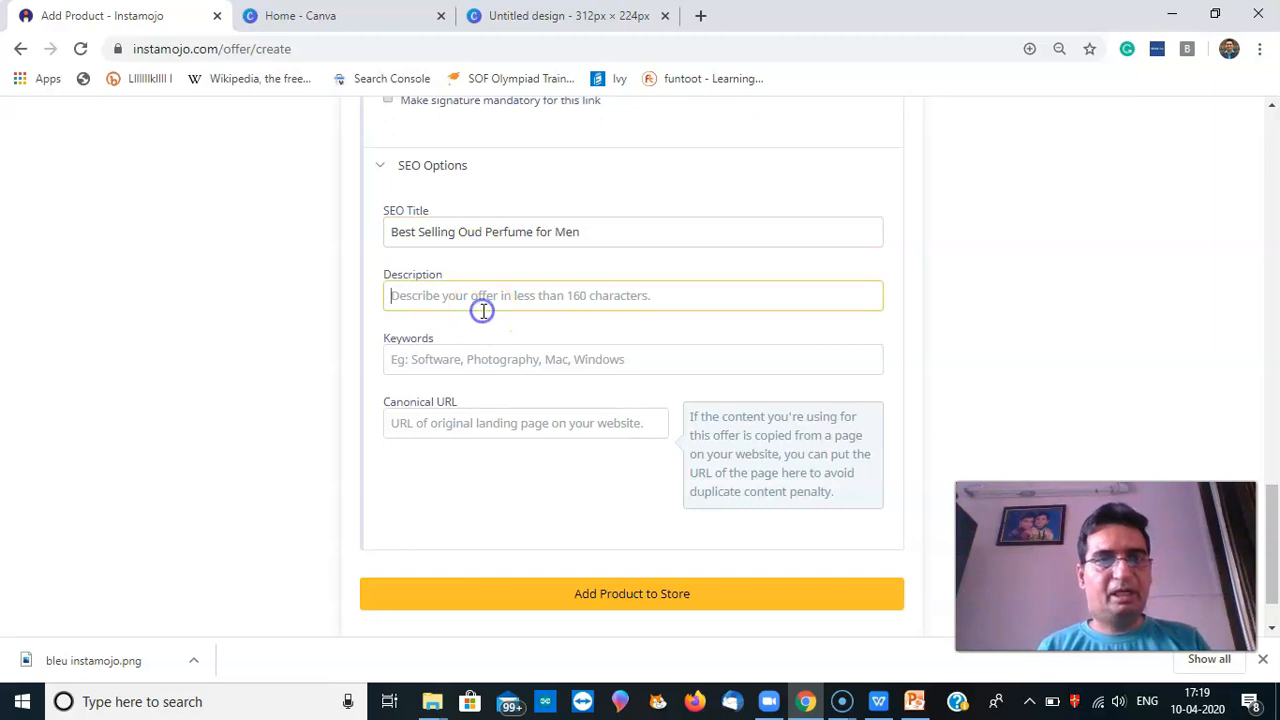
left_click(462, 359)
left_click(461, 300)
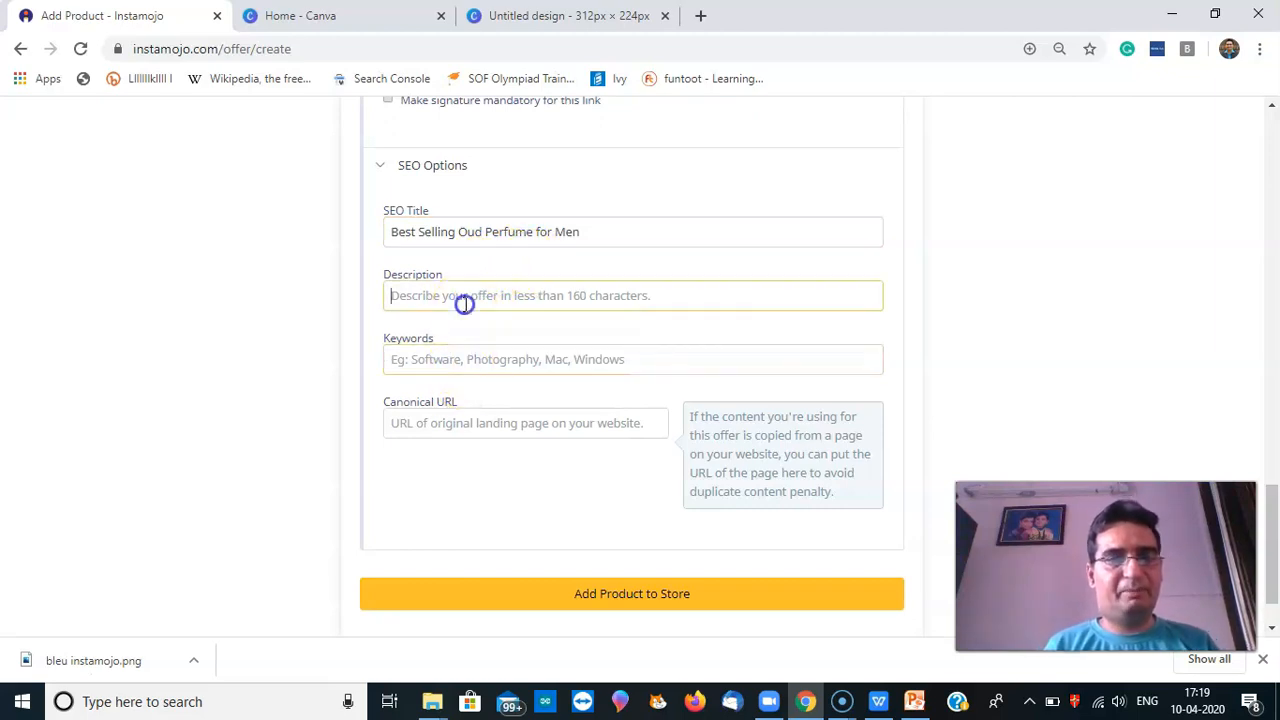
left_click(459, 362)
type("Perfume for Men, Oud Perfume")
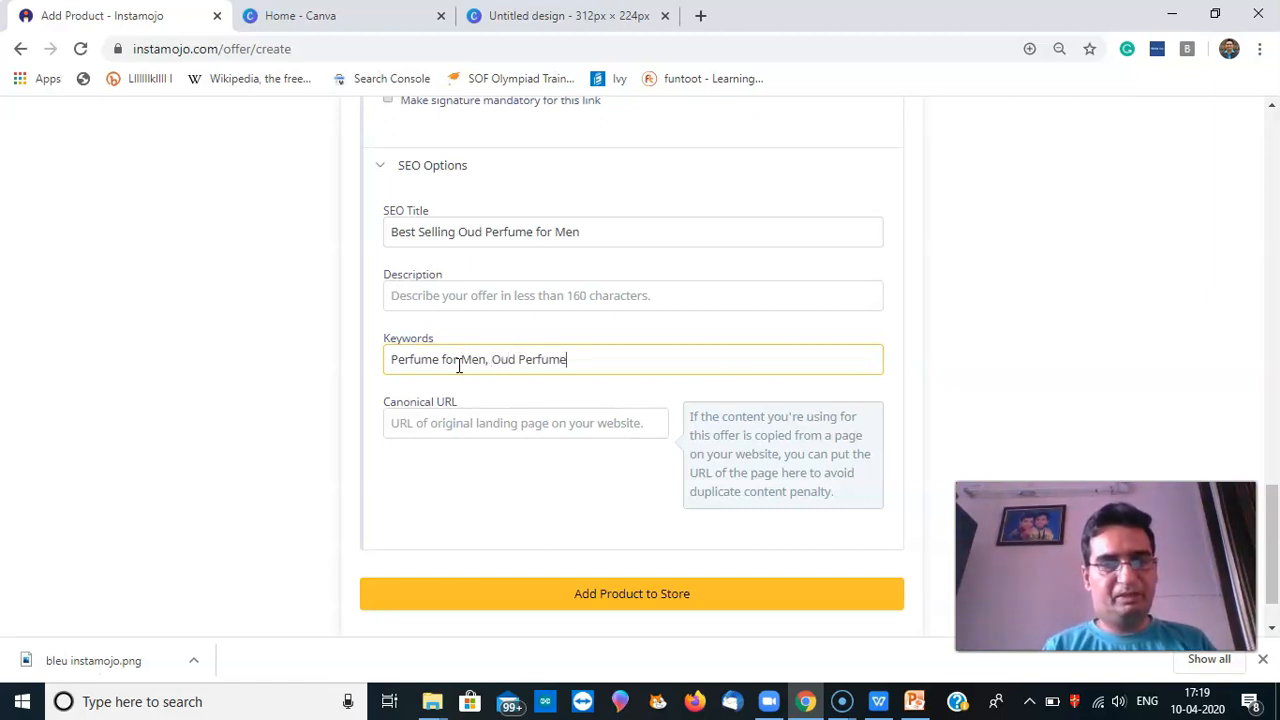
left_click(490, 424)
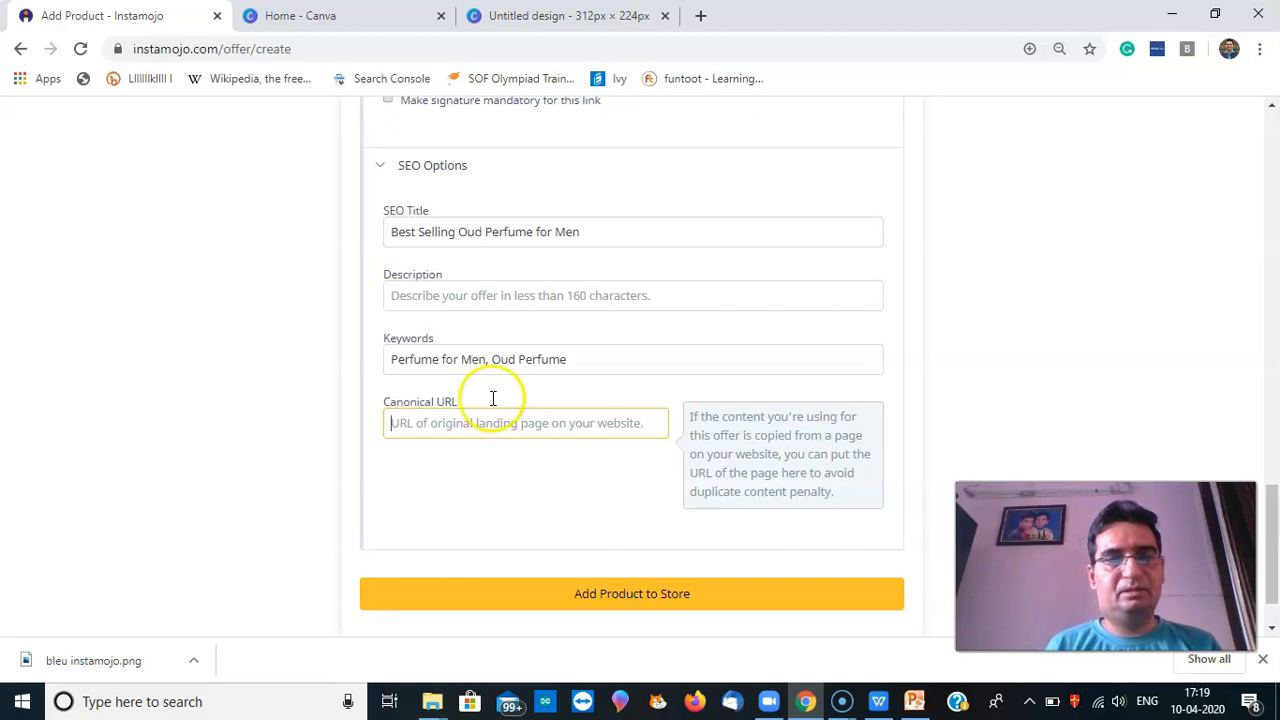
left_click(495, 295)
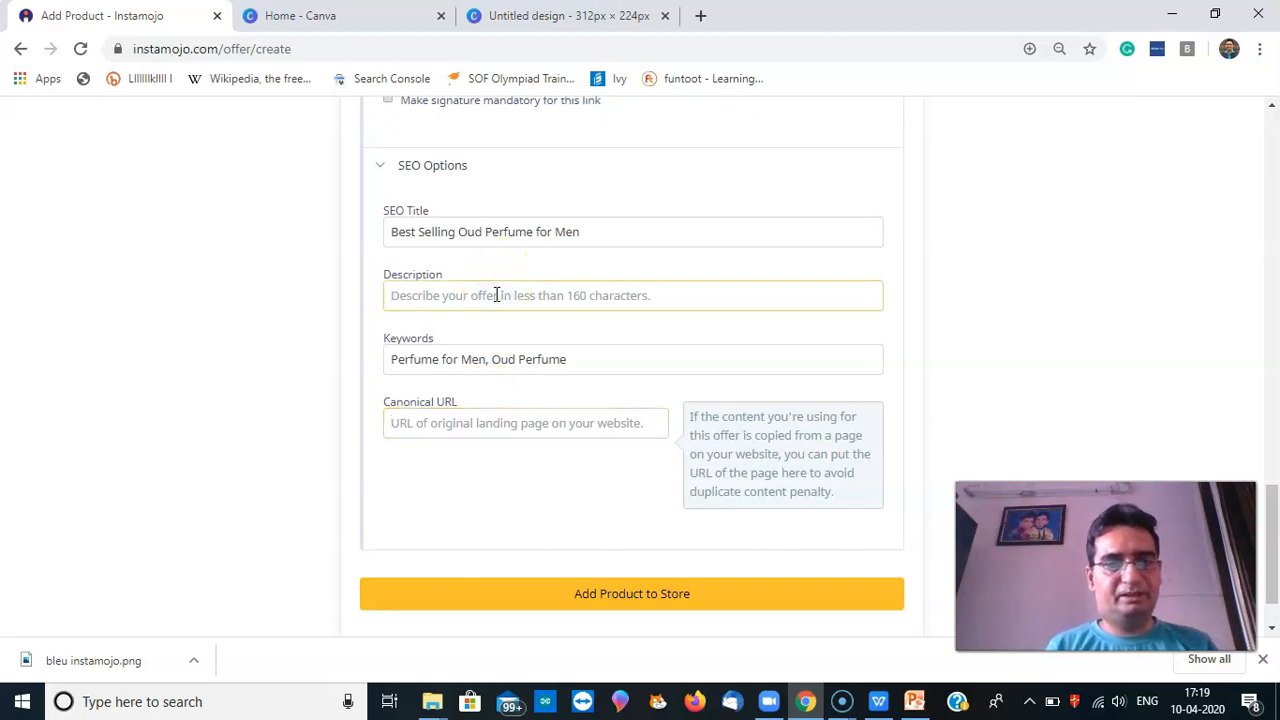
left_click_drag(391, 232, 583, 236)
key("ctrl+c")
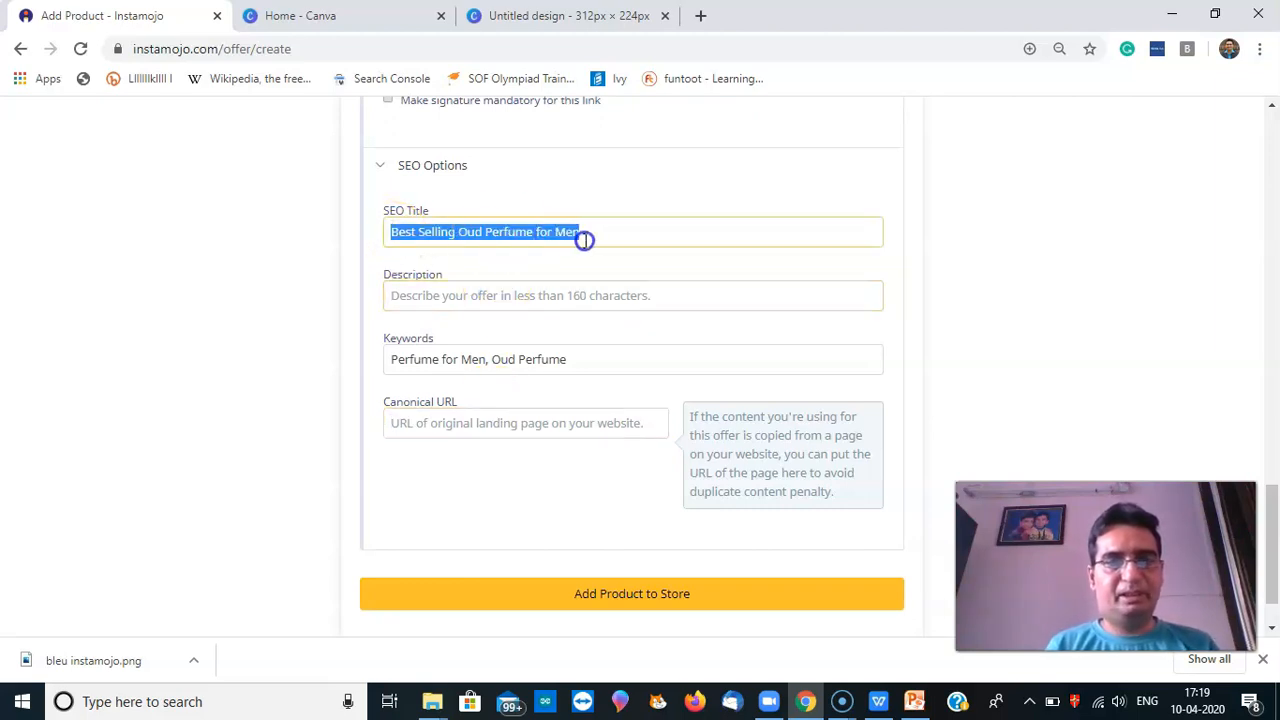
left_click(539, 300)
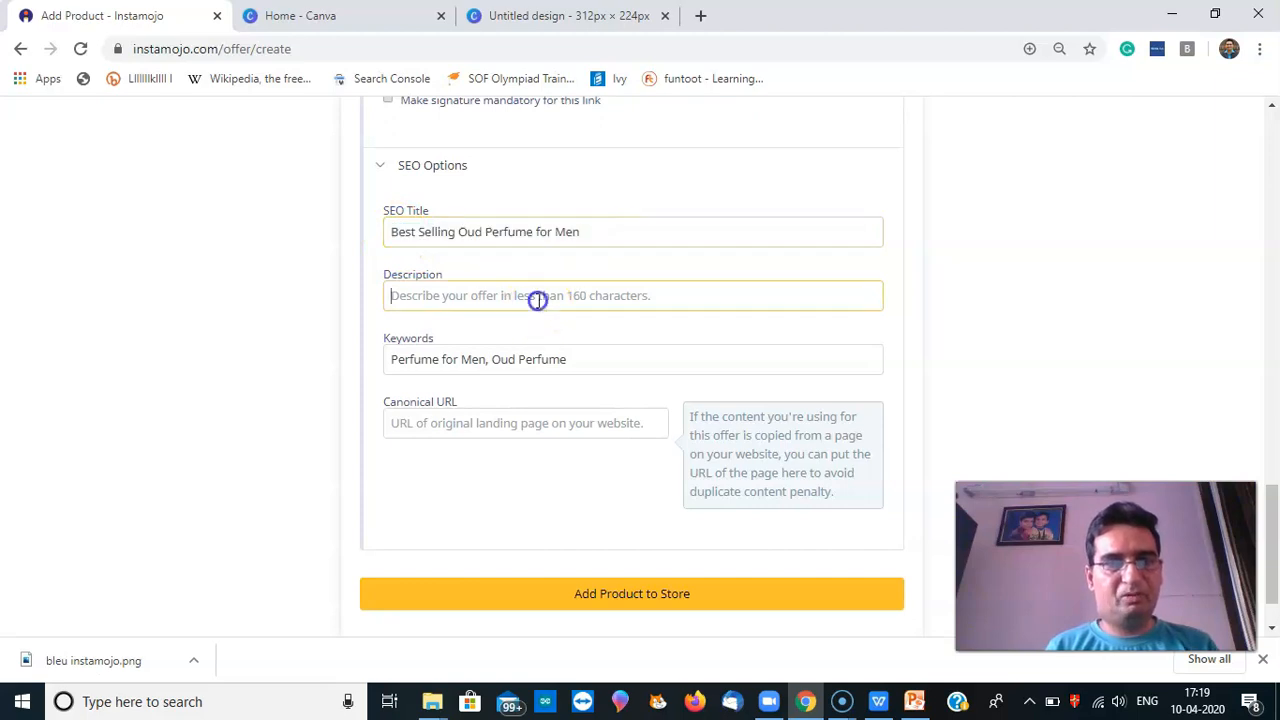
key("ctrl+v")
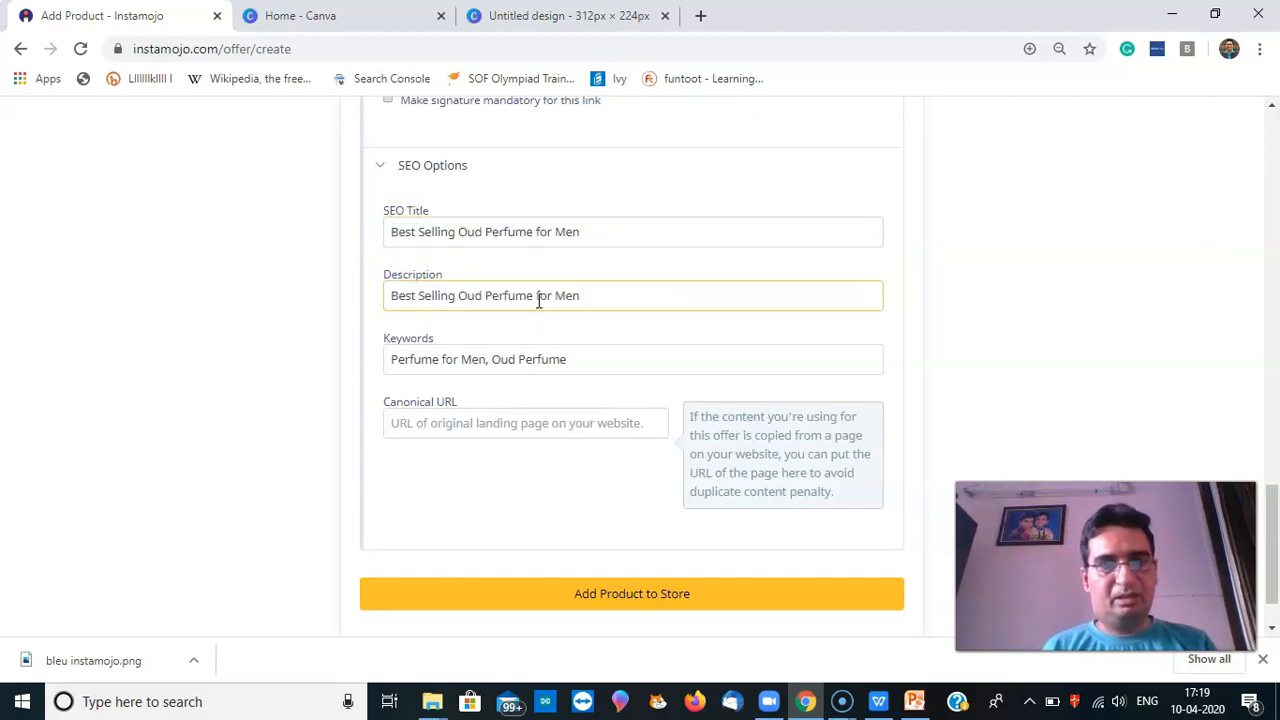
key("BackSpace")
key("BackSpace")
key("BackSpace")
key("BackSpace")
key("BackSpace")
key("BackSpace")
key("BackSpace")
key("BackSpace")
key("BackSpace")
key("BackSpace")
key("BackSpace")
key("BackSpace")
key("BackSpace")
key("BackSpace")
key("BackSpace")
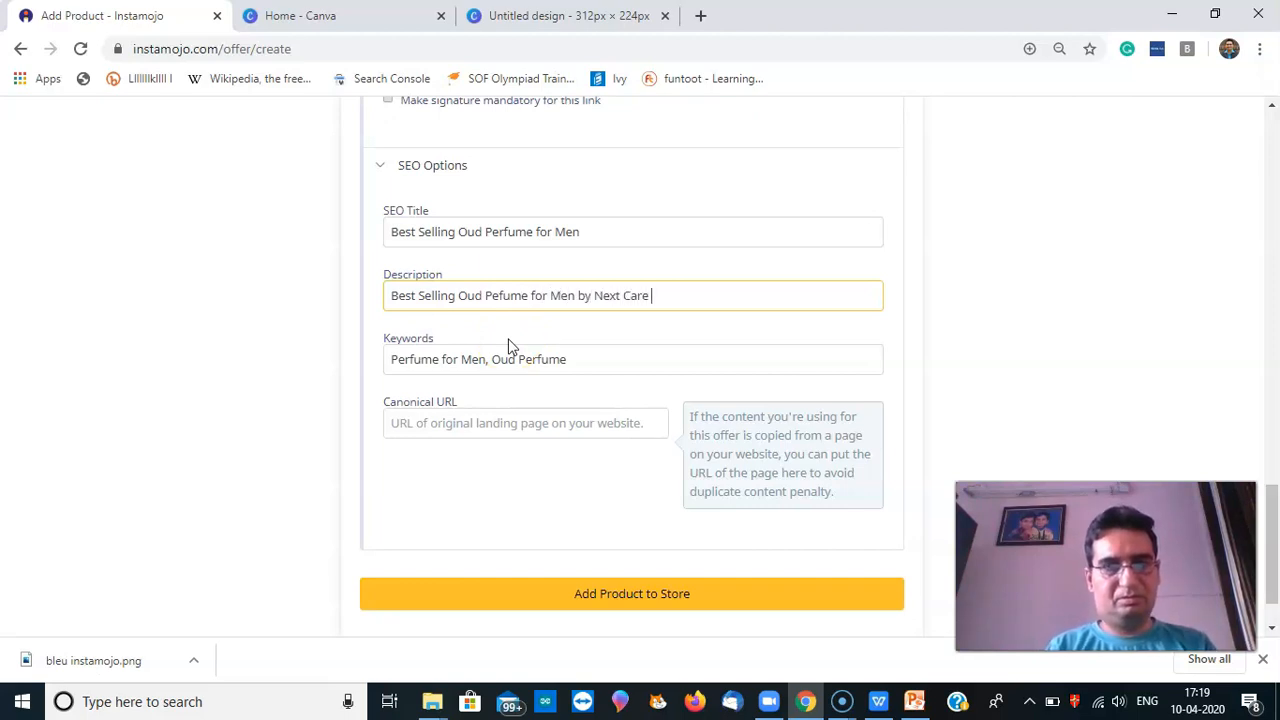
Submit the product with HSN code 330330 twice; both attempts are rejected as an invalid HSN code
type("a")
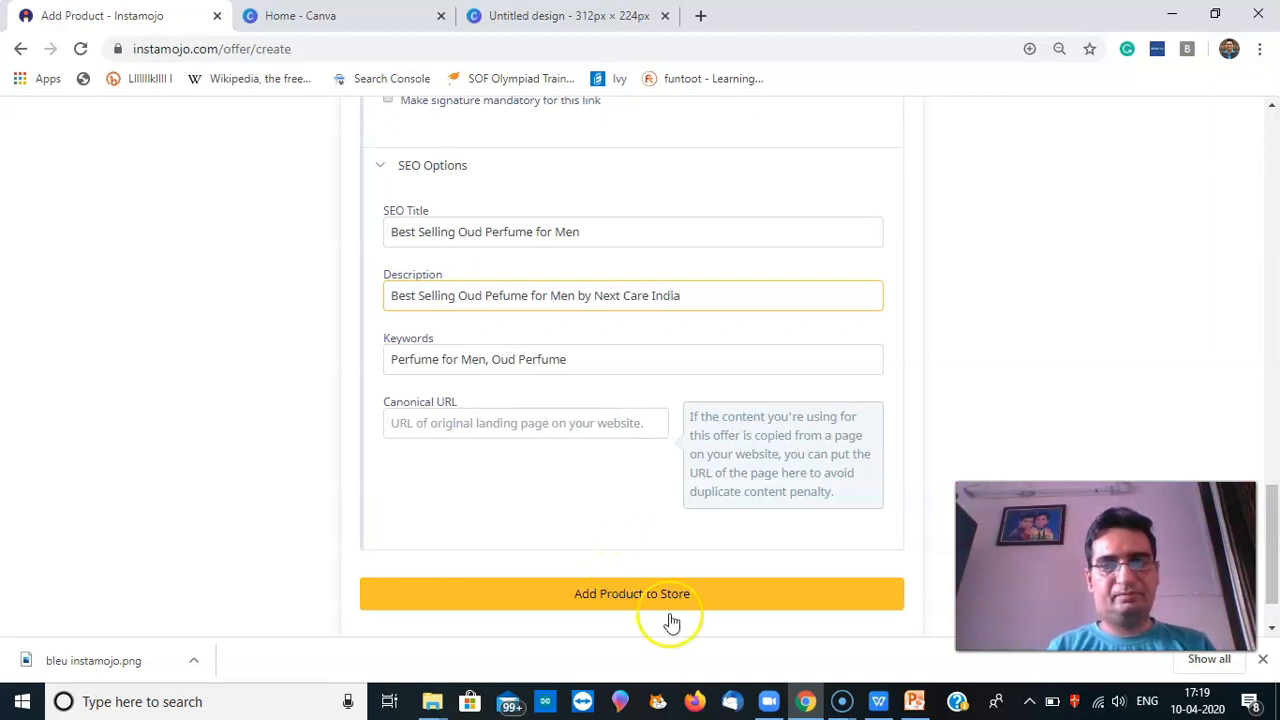
left_click_drag(1272, 522, 1268, 598)
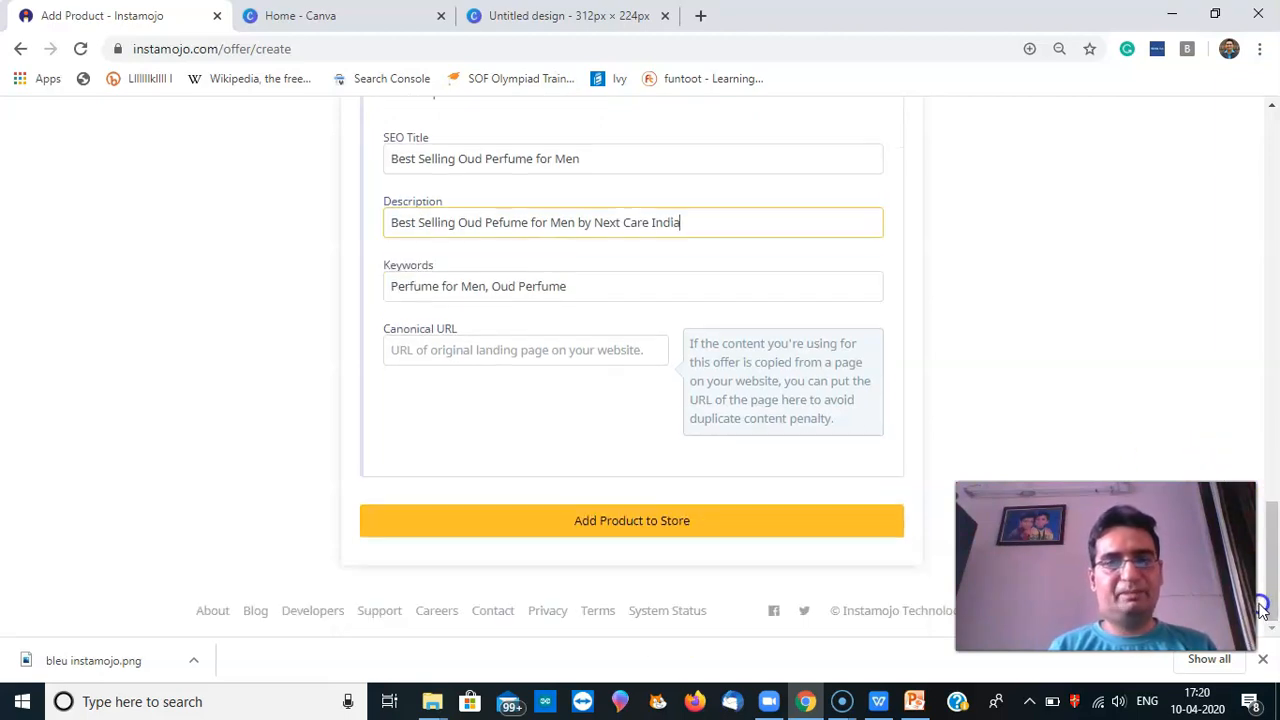
left_click(698, 540)
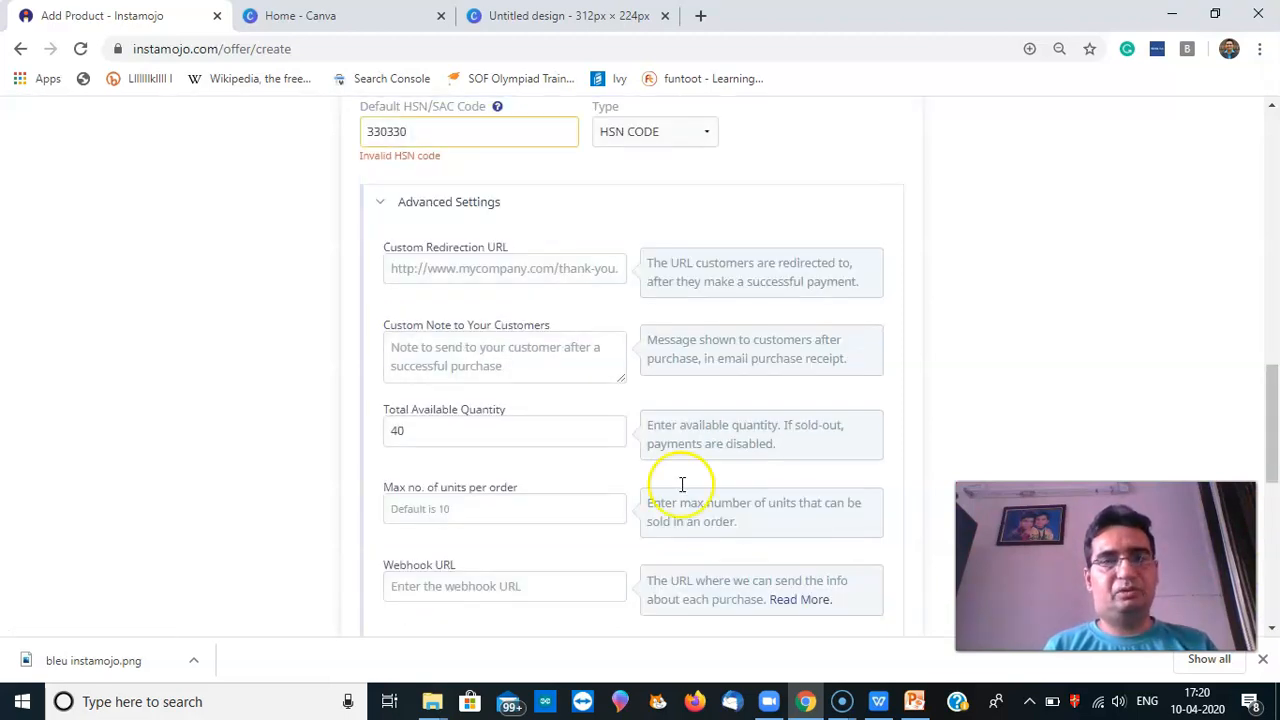
key("BackSpace")
key("BackSpace")
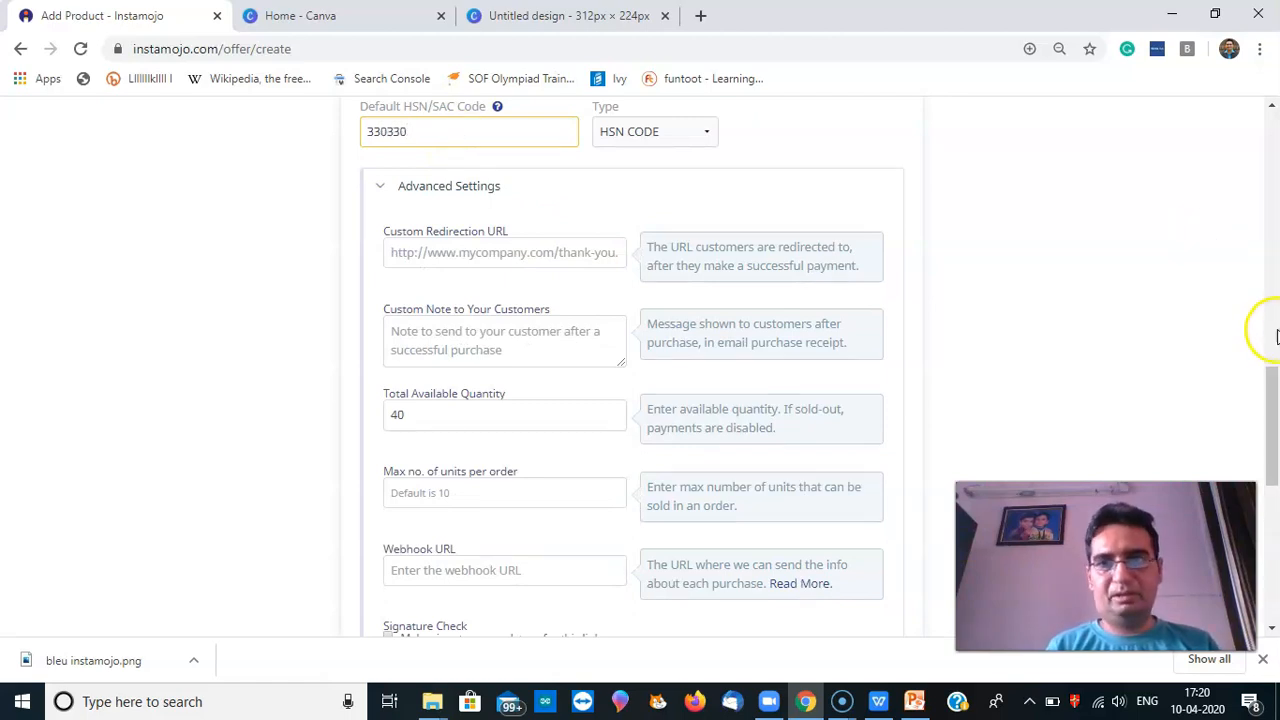
left_click_drag(1262, 372, 1274, 510)
left_click(706, 521)
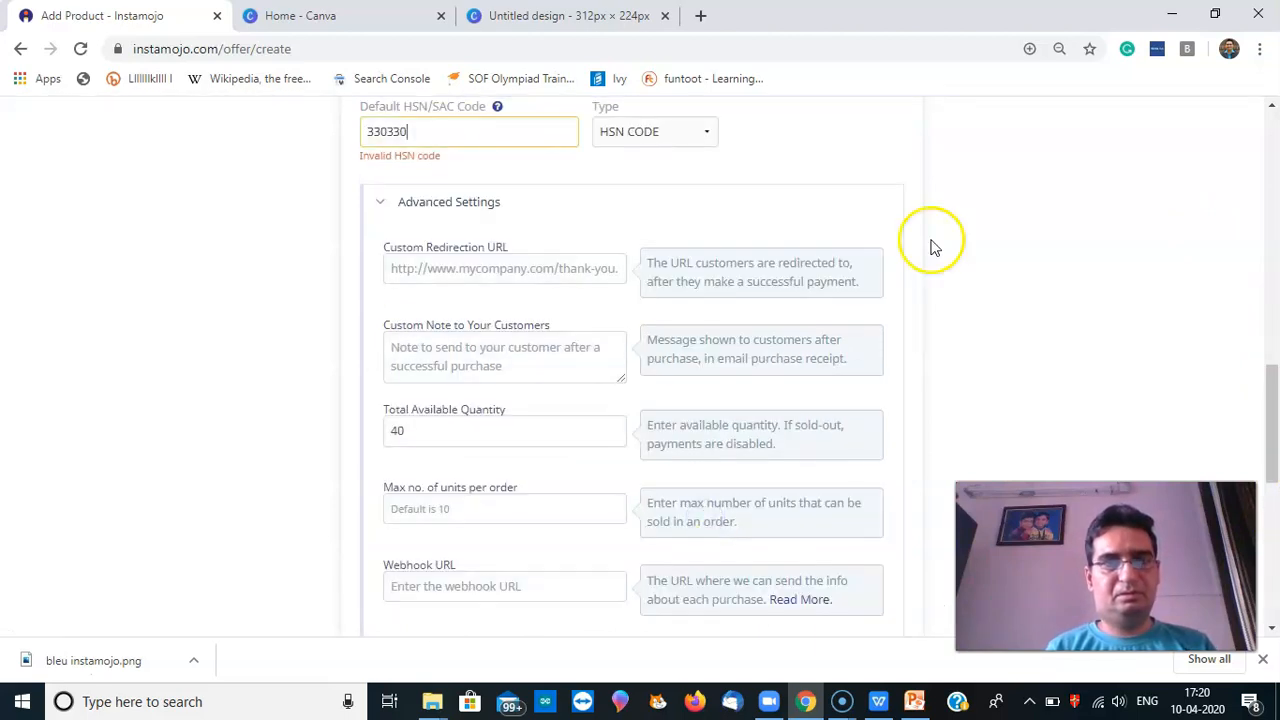
Google 'HSN code for perfume' in a new tab and select the perfume code 33030040
left_click(702, 16)
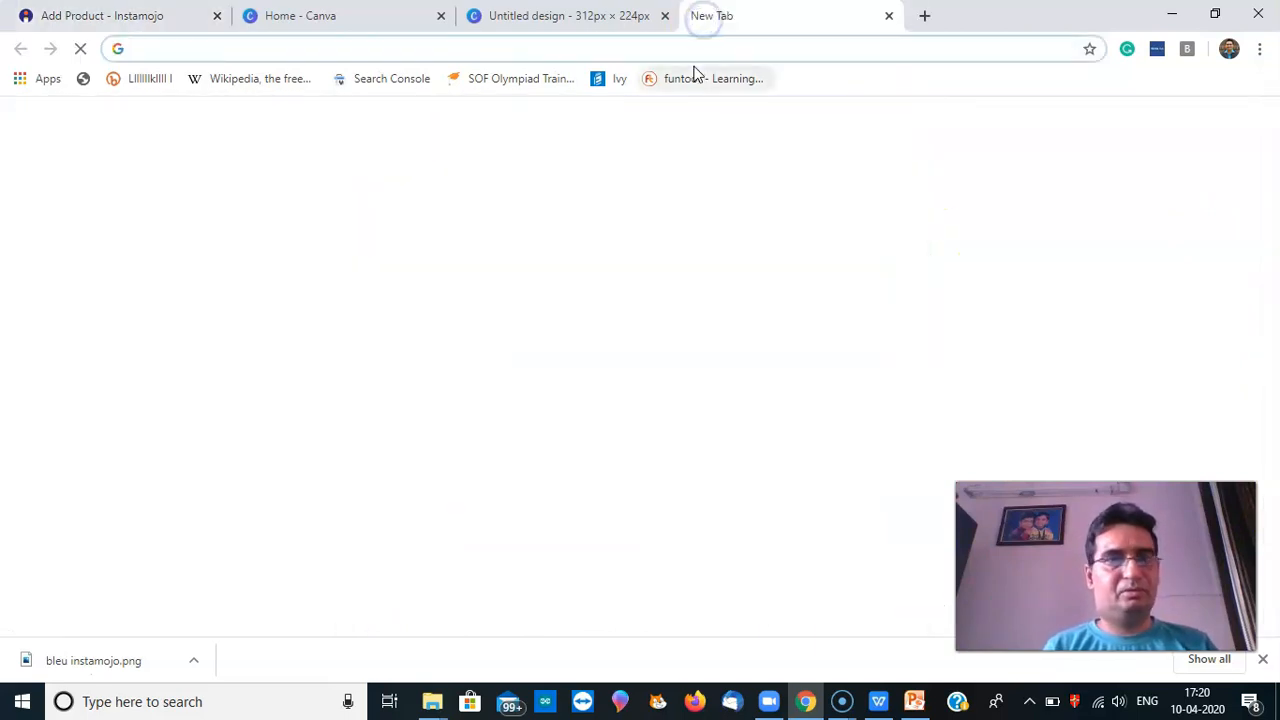
type("HSN co")
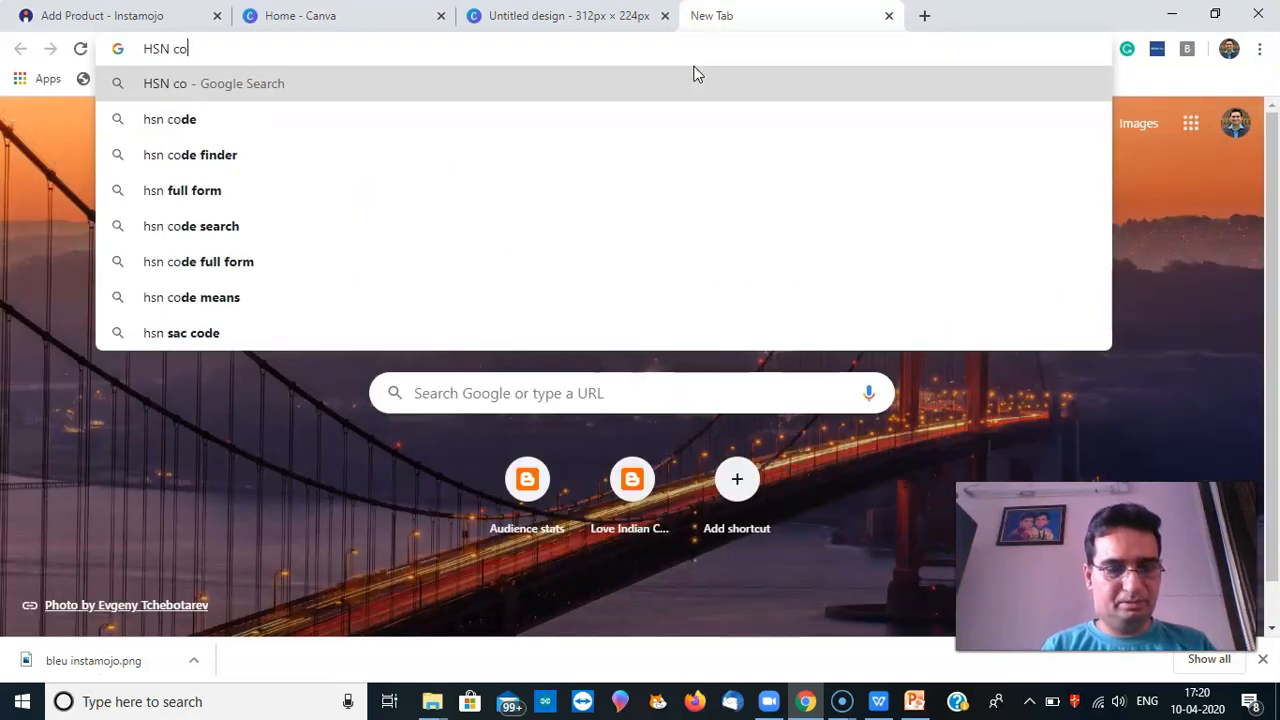
type("de for perfume")
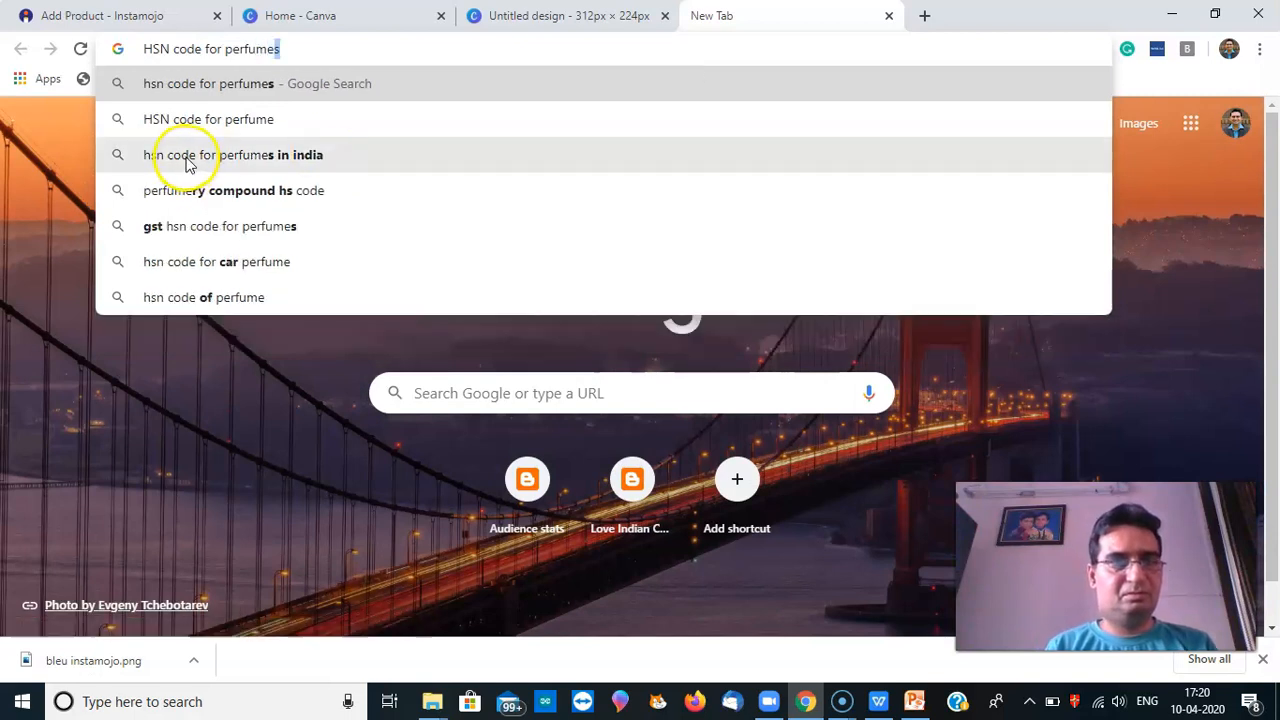
left_click(187, 160)
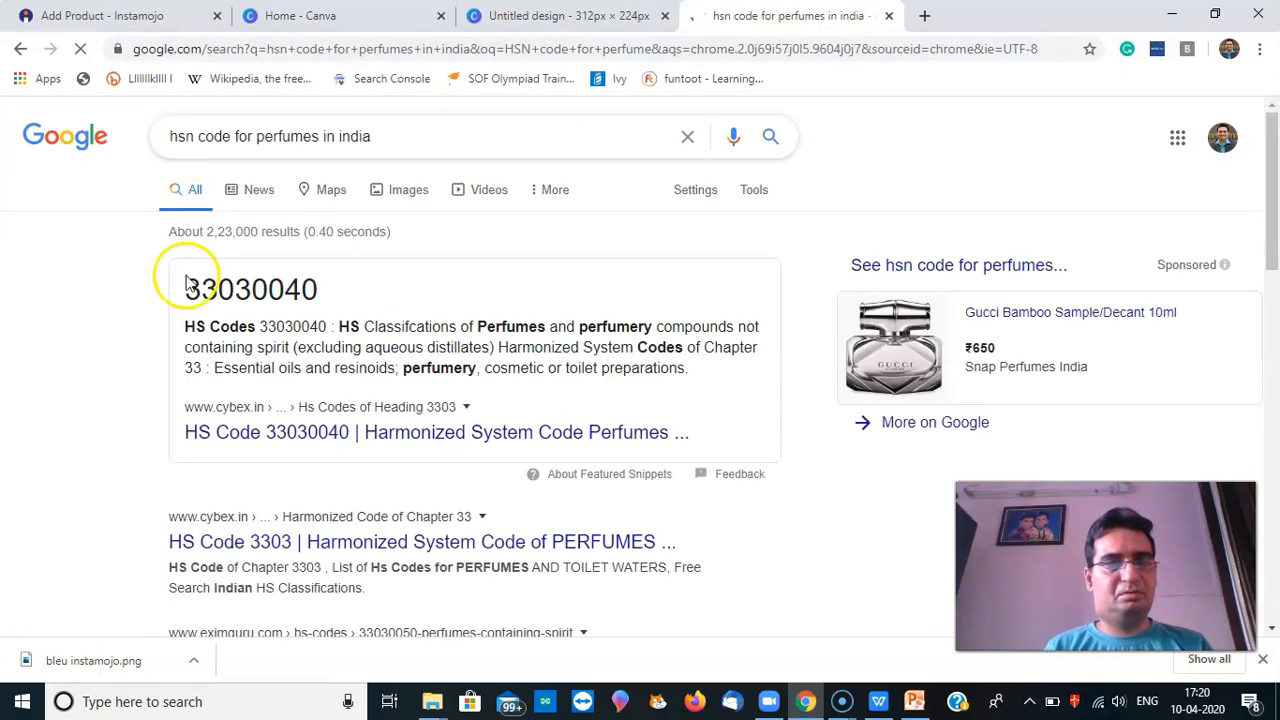
left_click_drag(184, 288, 312, 293)
key("ctrl+c")
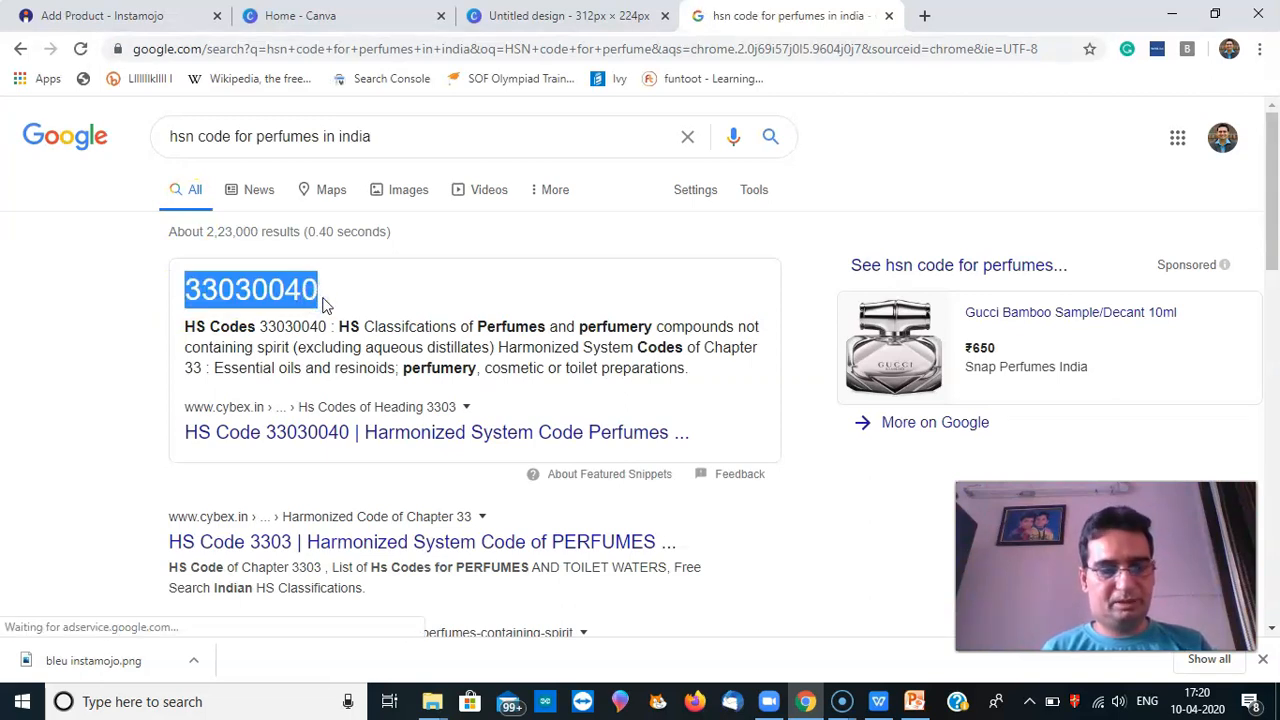
left_click(80, 12)
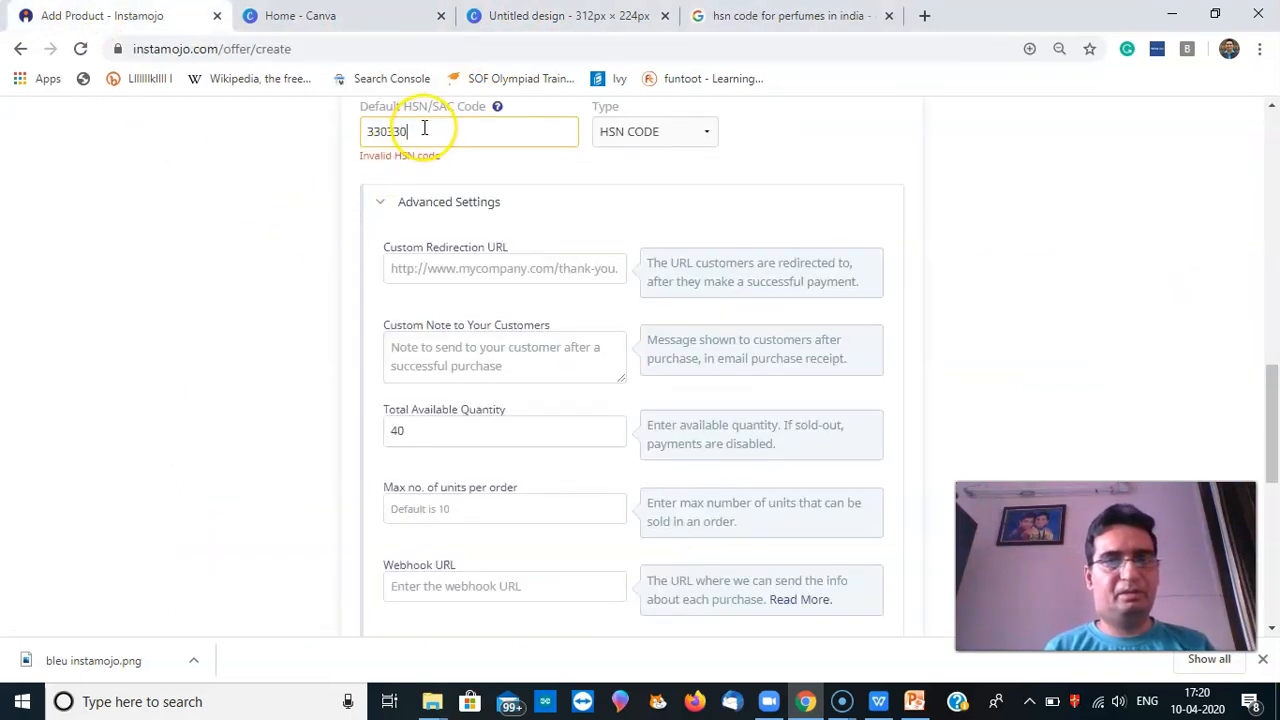
Replace the HSN code with 33030040 and add the Admire Oud Tobacco perfume product to the store
key("BackSpace")
key("ctrl+v")
left_click_drag(1271, 402, 1275, 548)
left_click(618, 533)
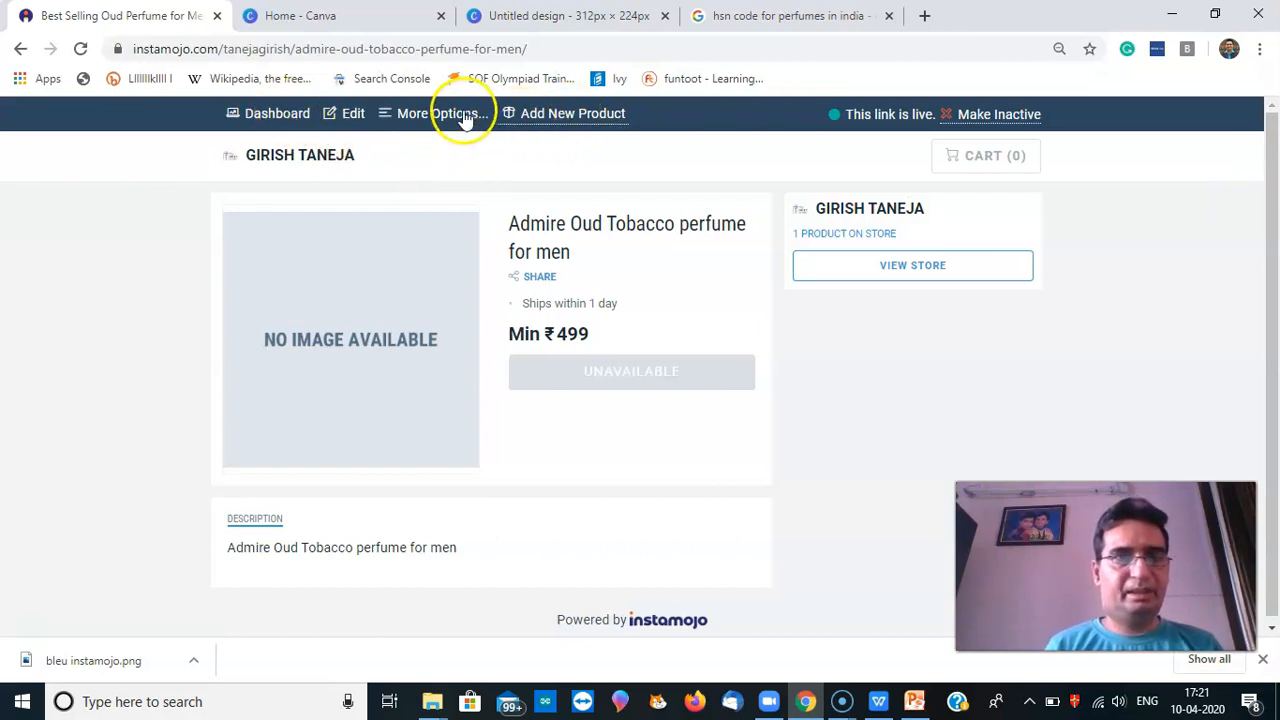
Go to the Dashboard and start payment setup from the payment-collection warning banner
left_click(265, 116)
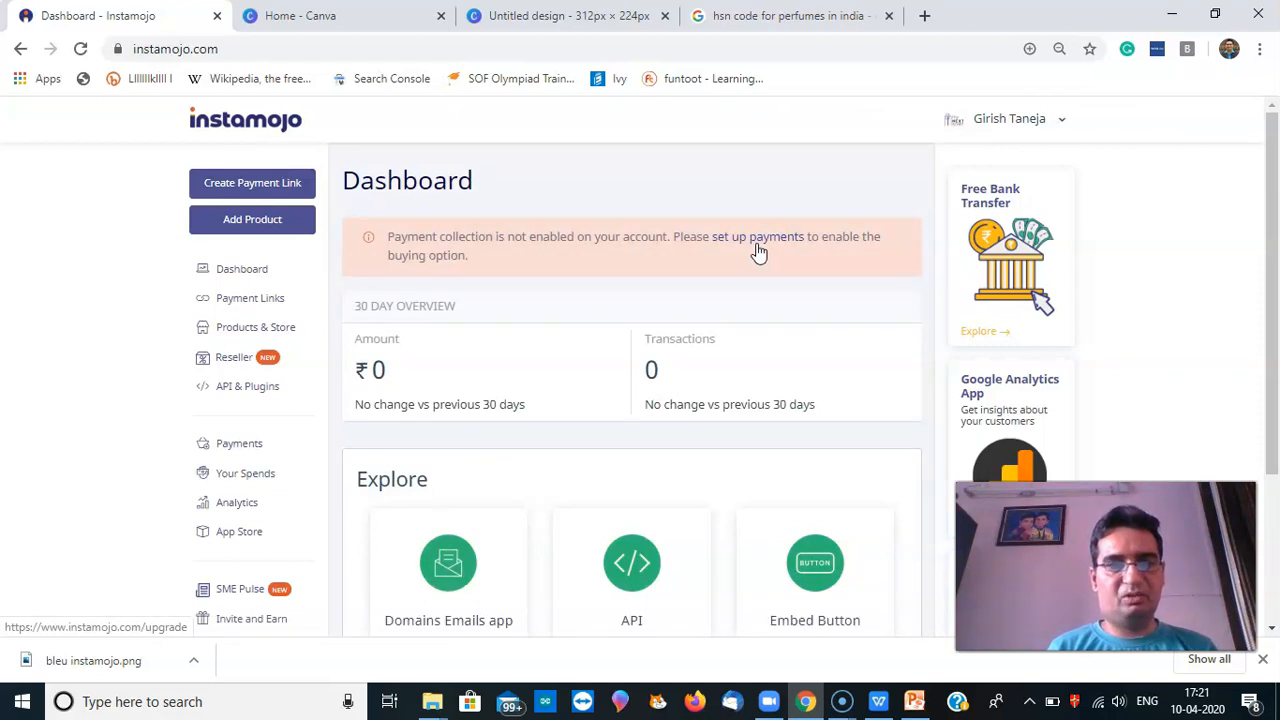
left_click(758, 248)
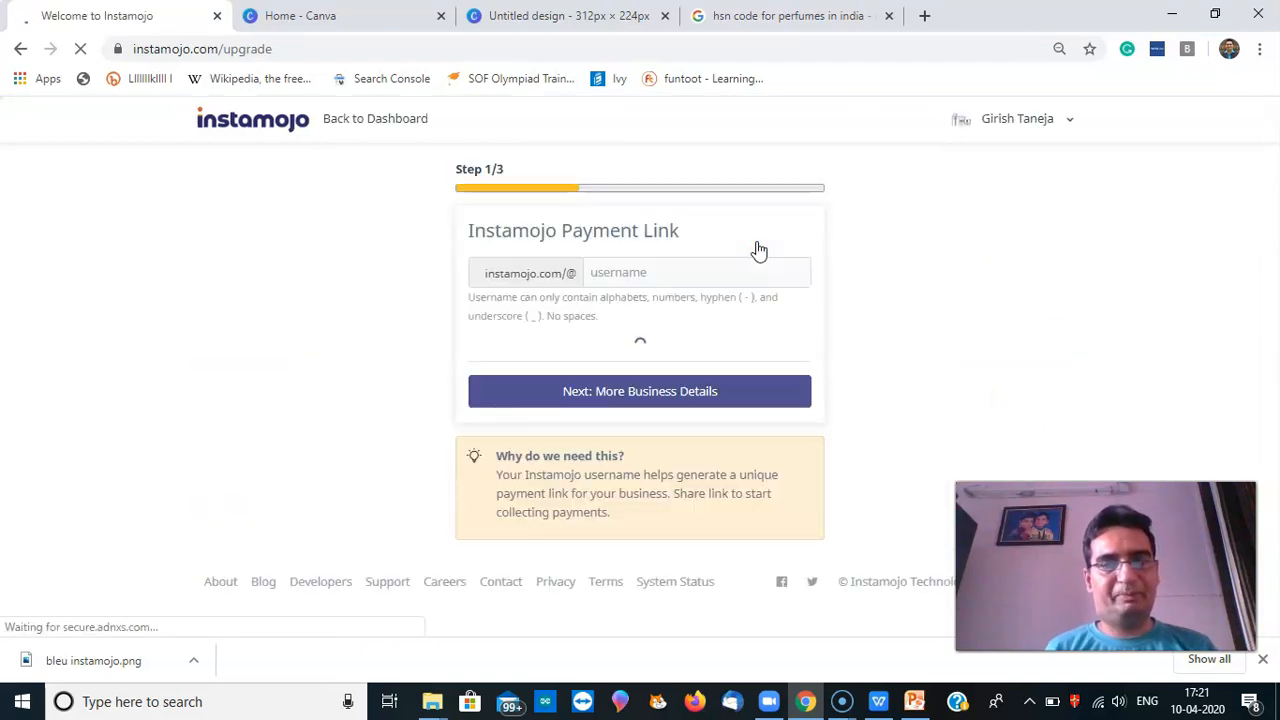
Pick the first suggested username for the payment link and continue to Step 2/3
left_click(744, 254)
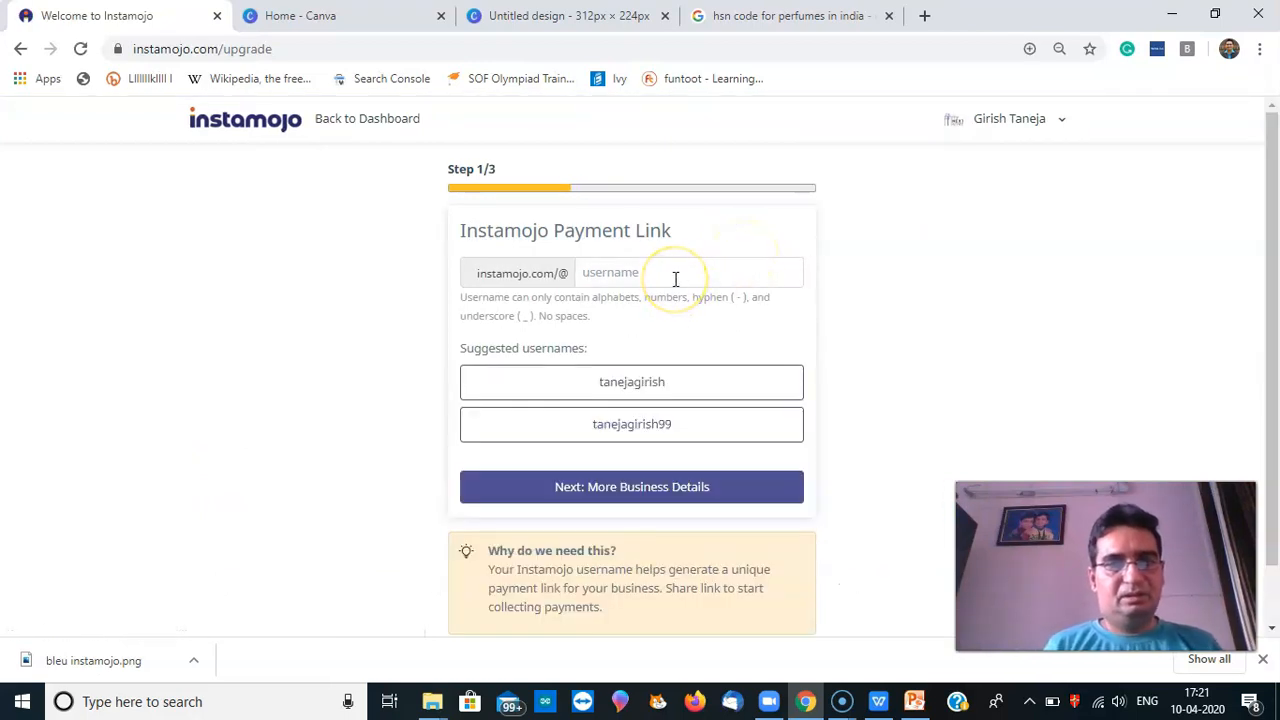
left_click(605, 388)
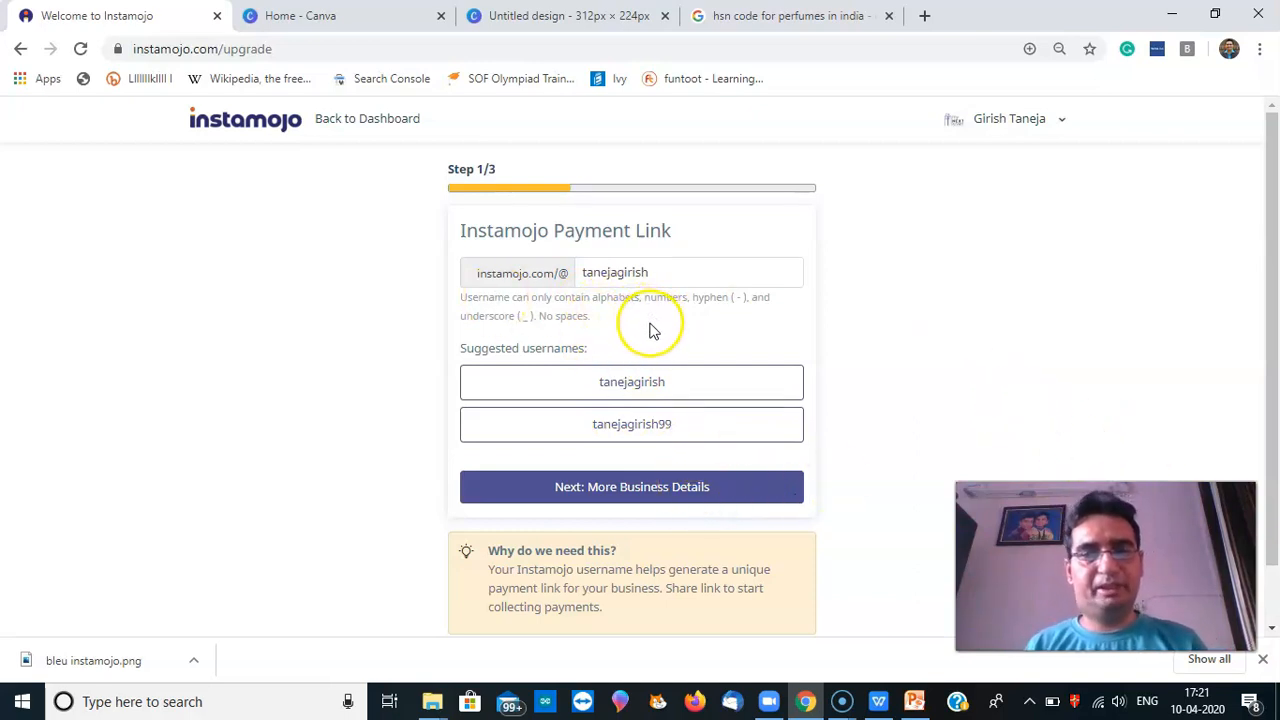
left_click(635, 497)
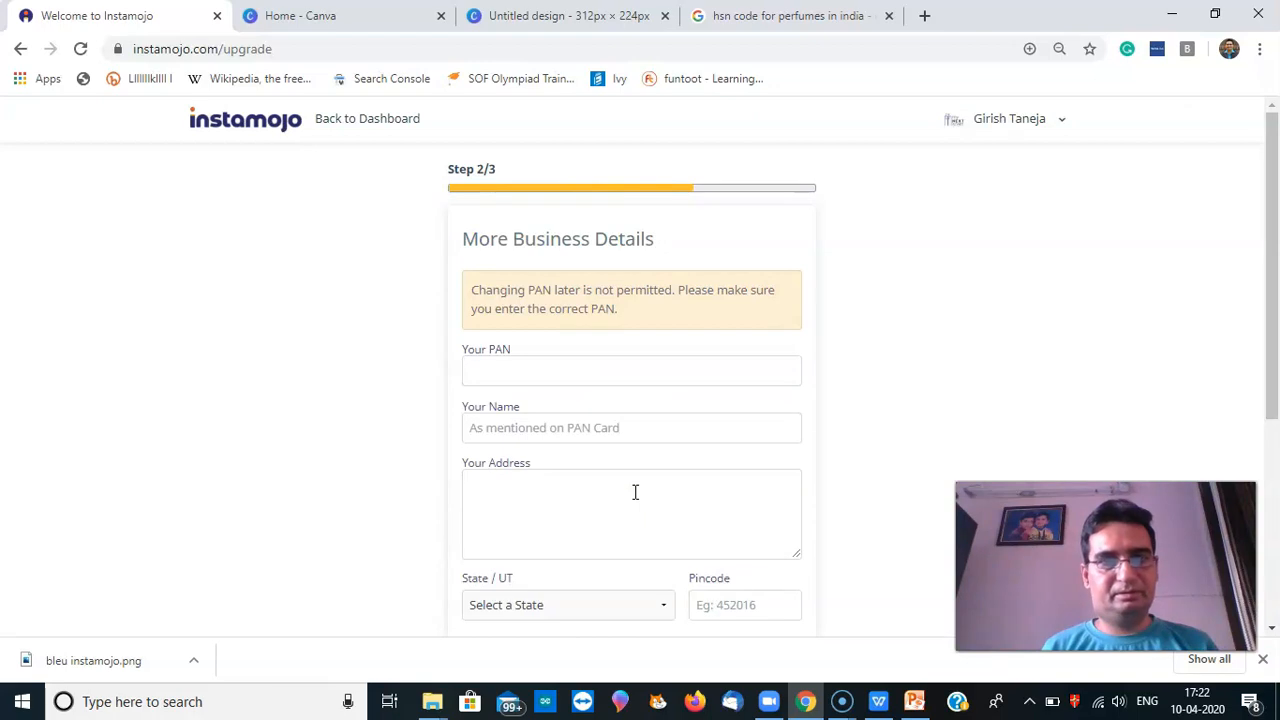
Look over the PAN and business address fields, then leave the form unfilled for the Dashboard
left_click(590, 377)
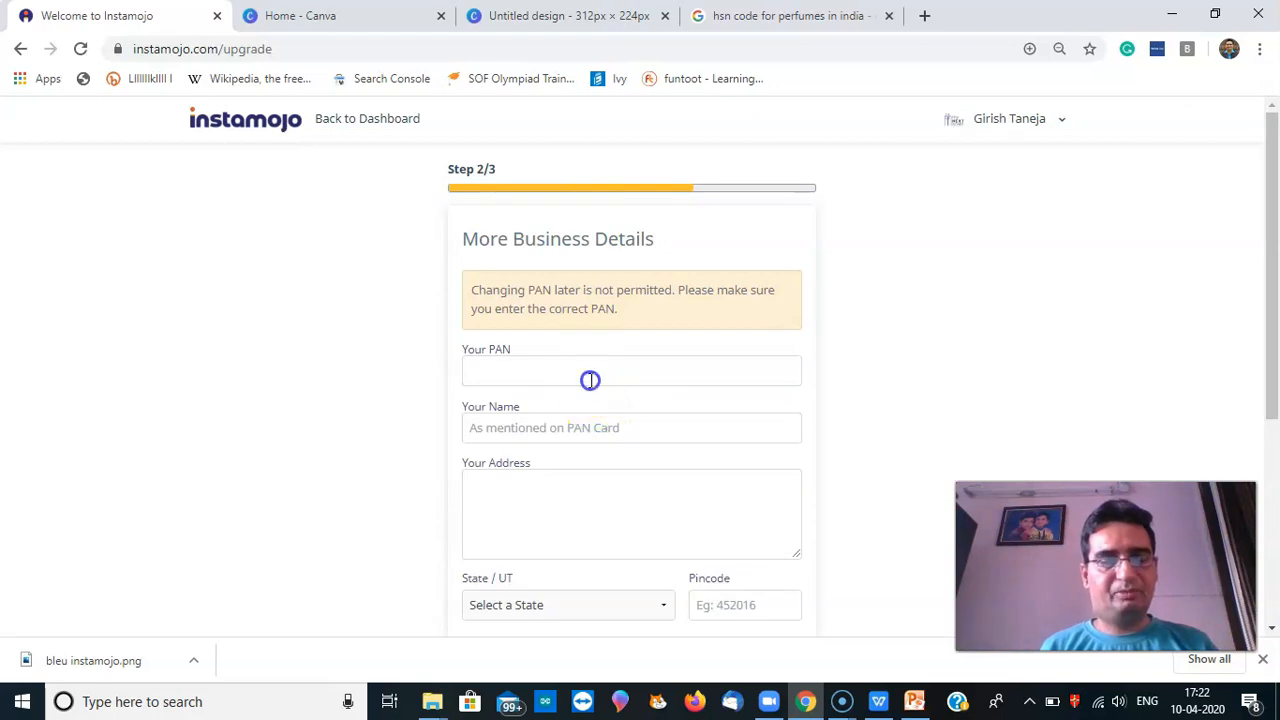
left_click(604, 472)
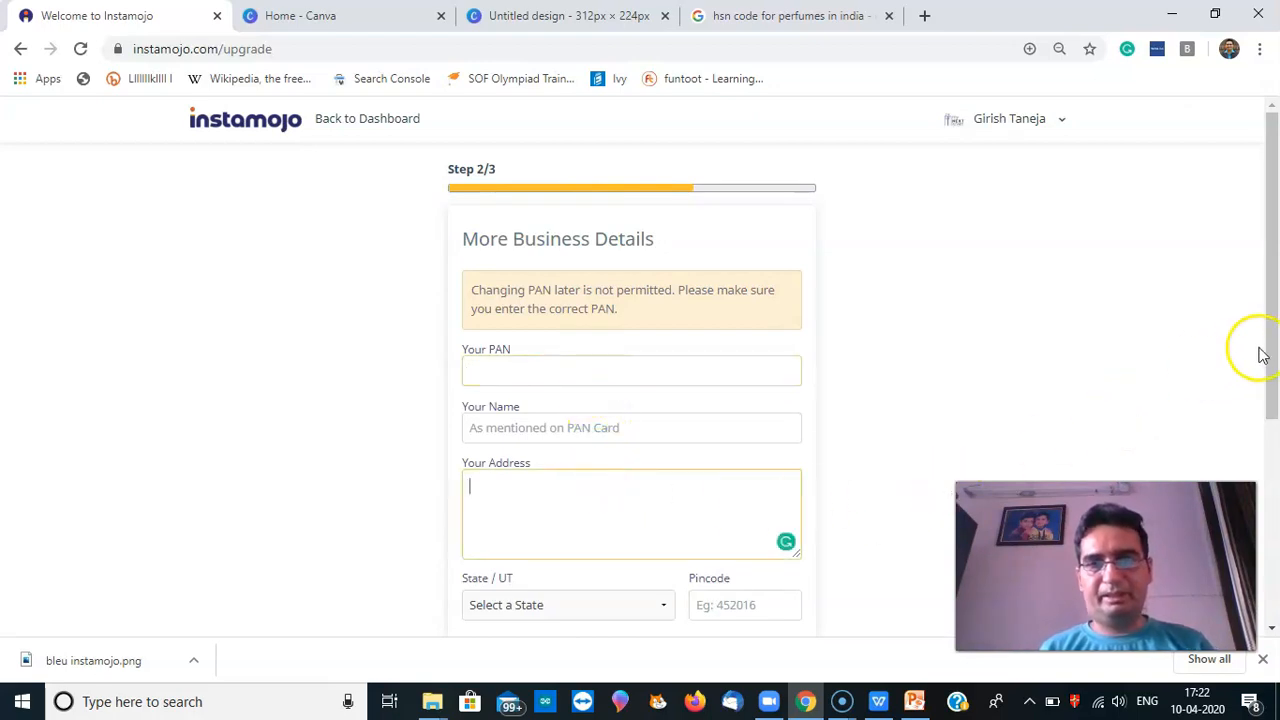
left_click_drag(1268, 350, 1272, 482)
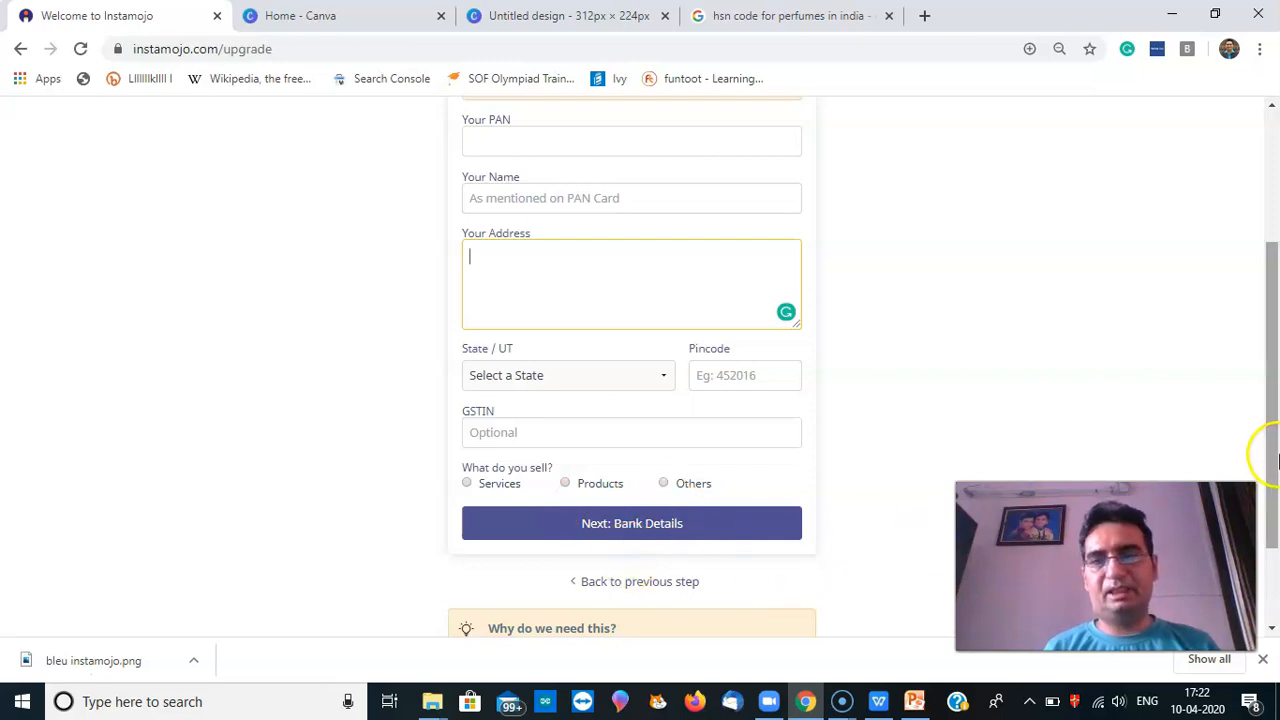
left_click_drag(1275, 460, 1275, 312)
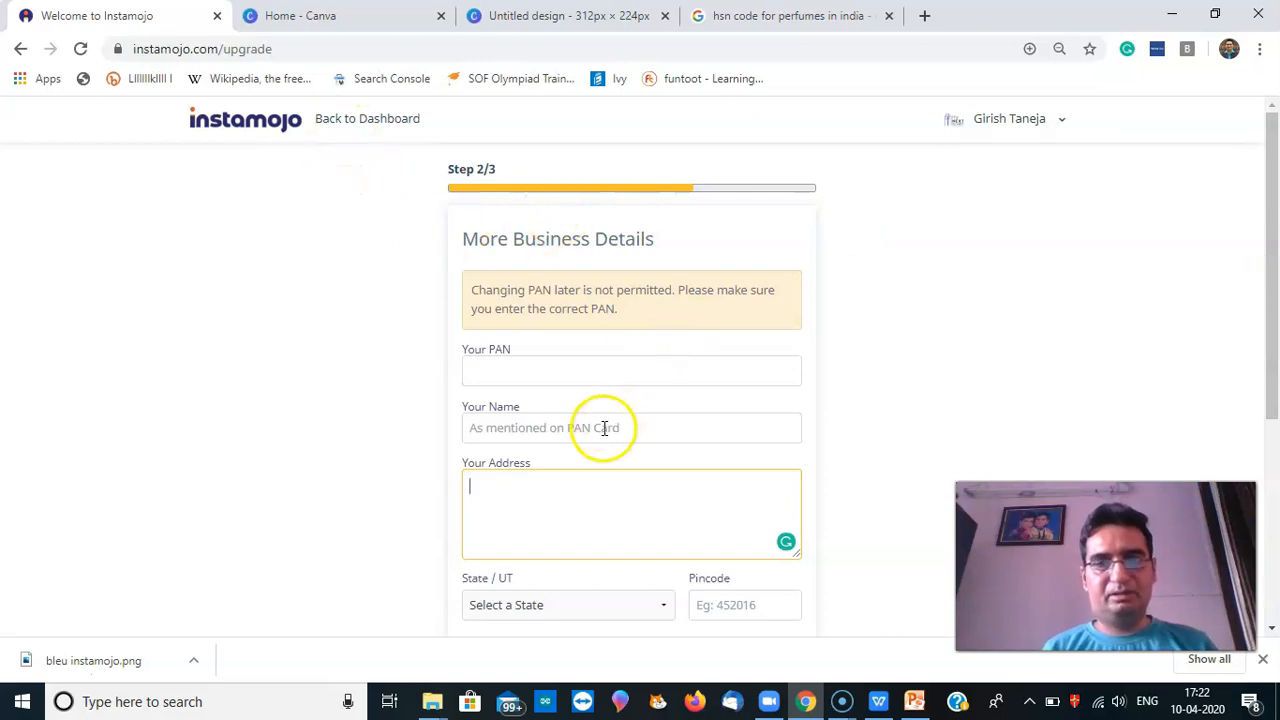
left_click(566, 362)
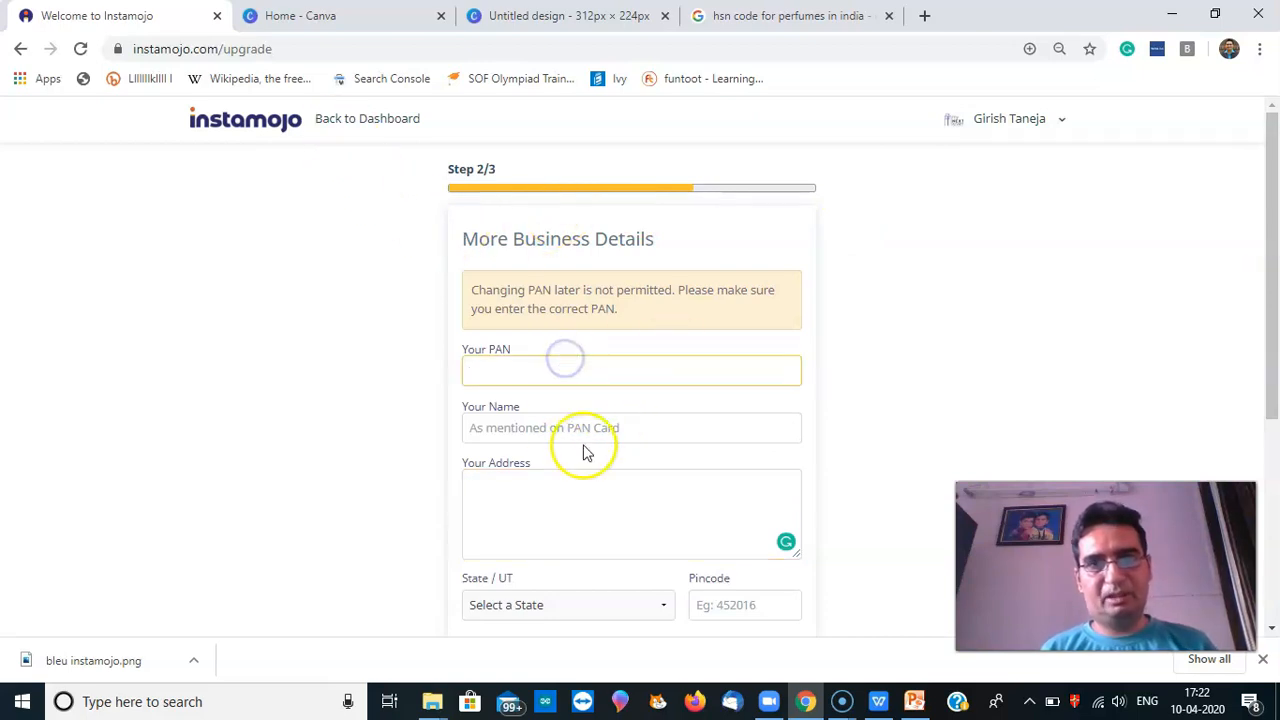
left_click_drag(1275, 368, 1268, 306)
left_click(380, 120)
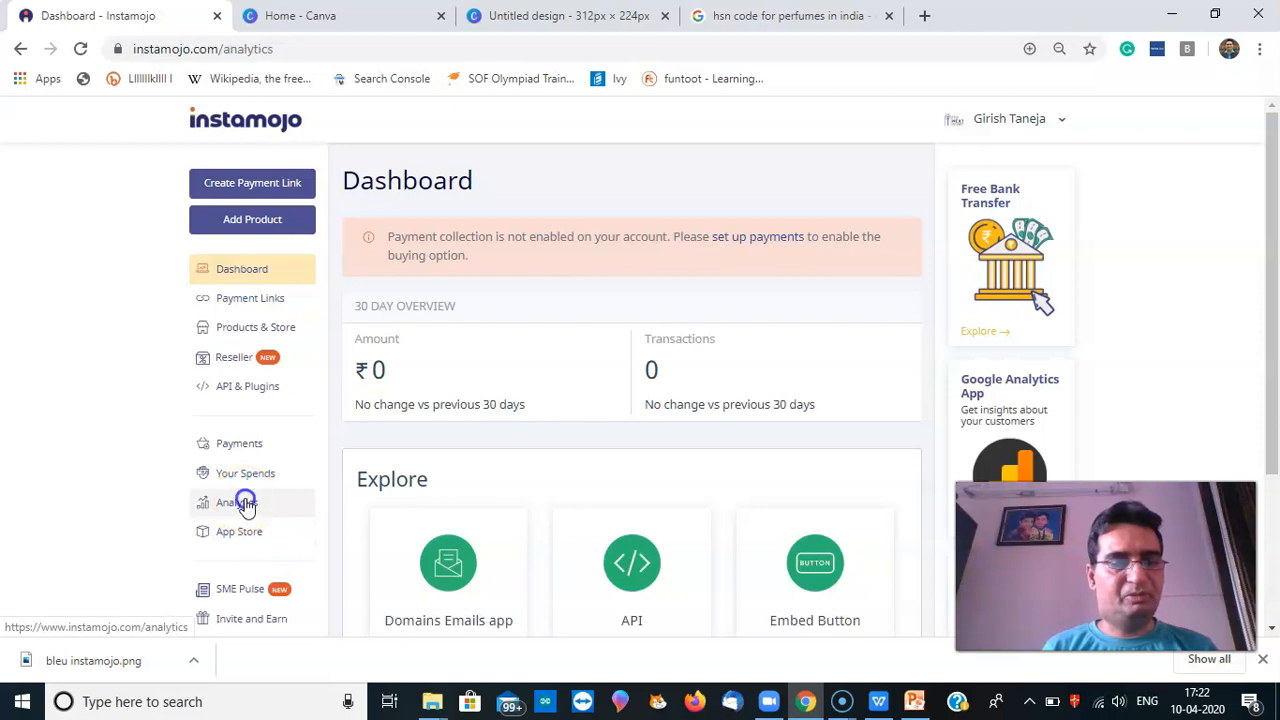
Browse Analytics and the locked App Store, then open the account name menu
left_click(245, 503)
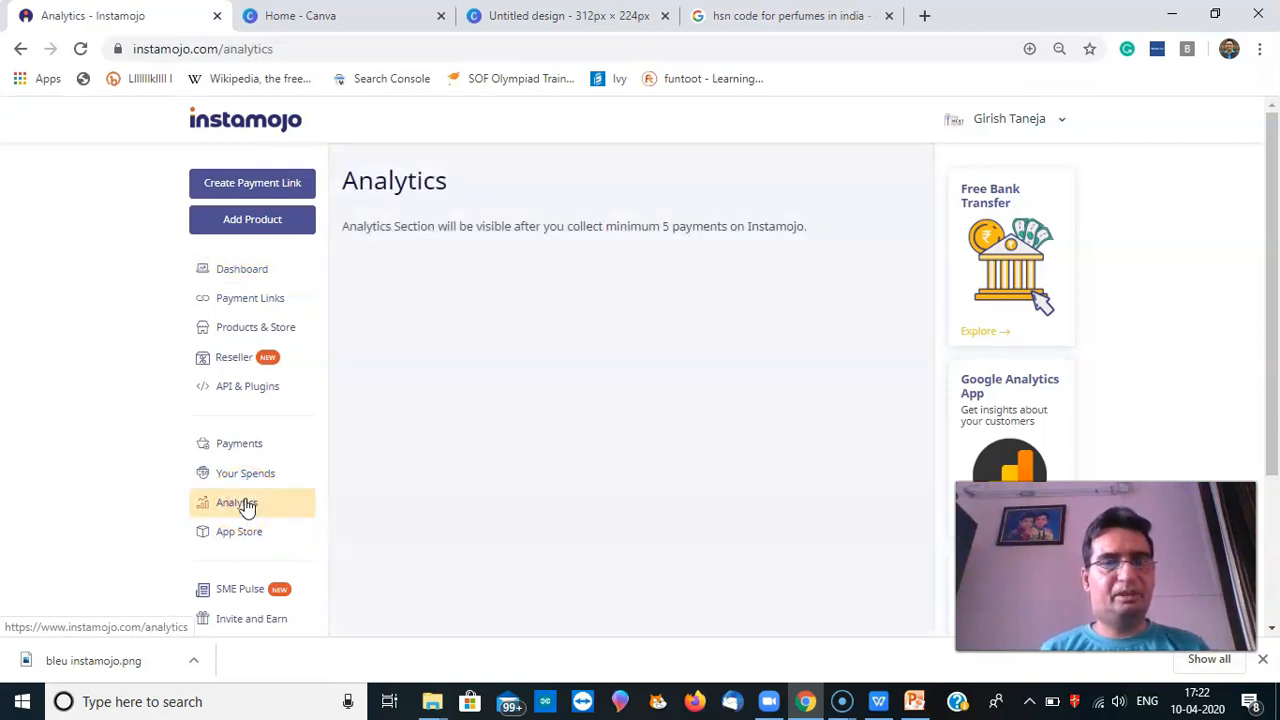
left_click(227, 545)
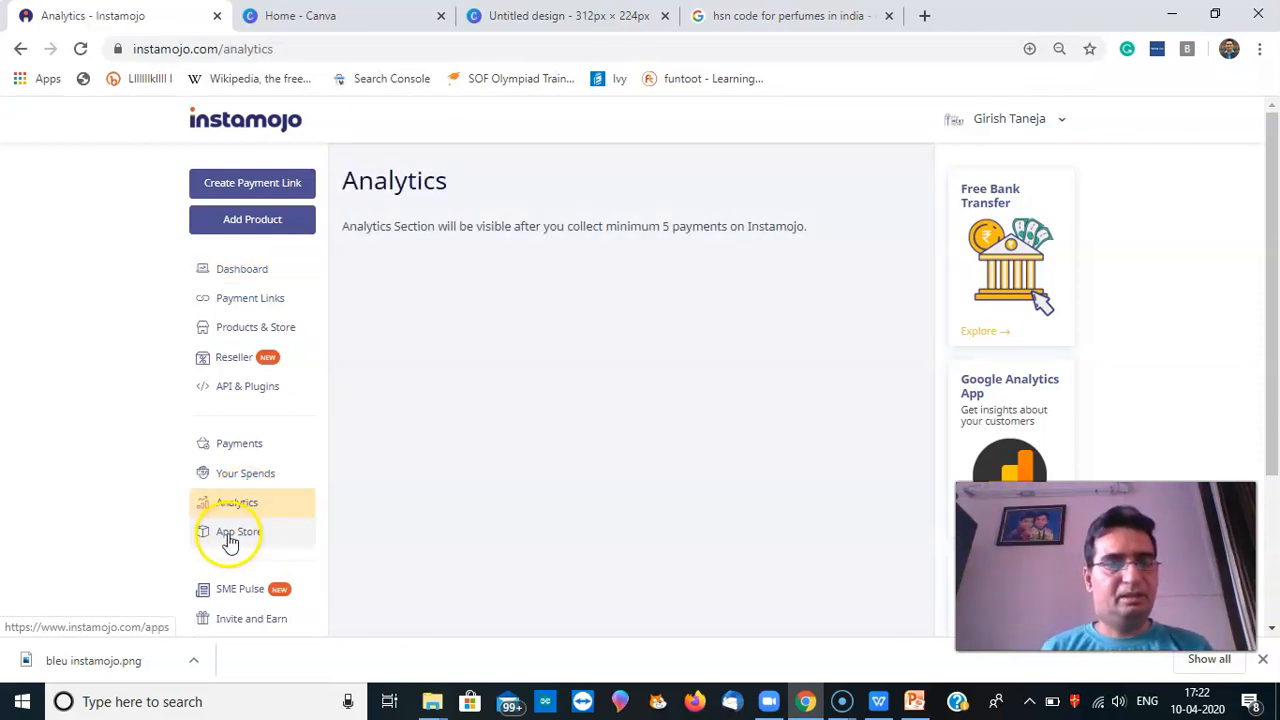
left_click(1010, 470)
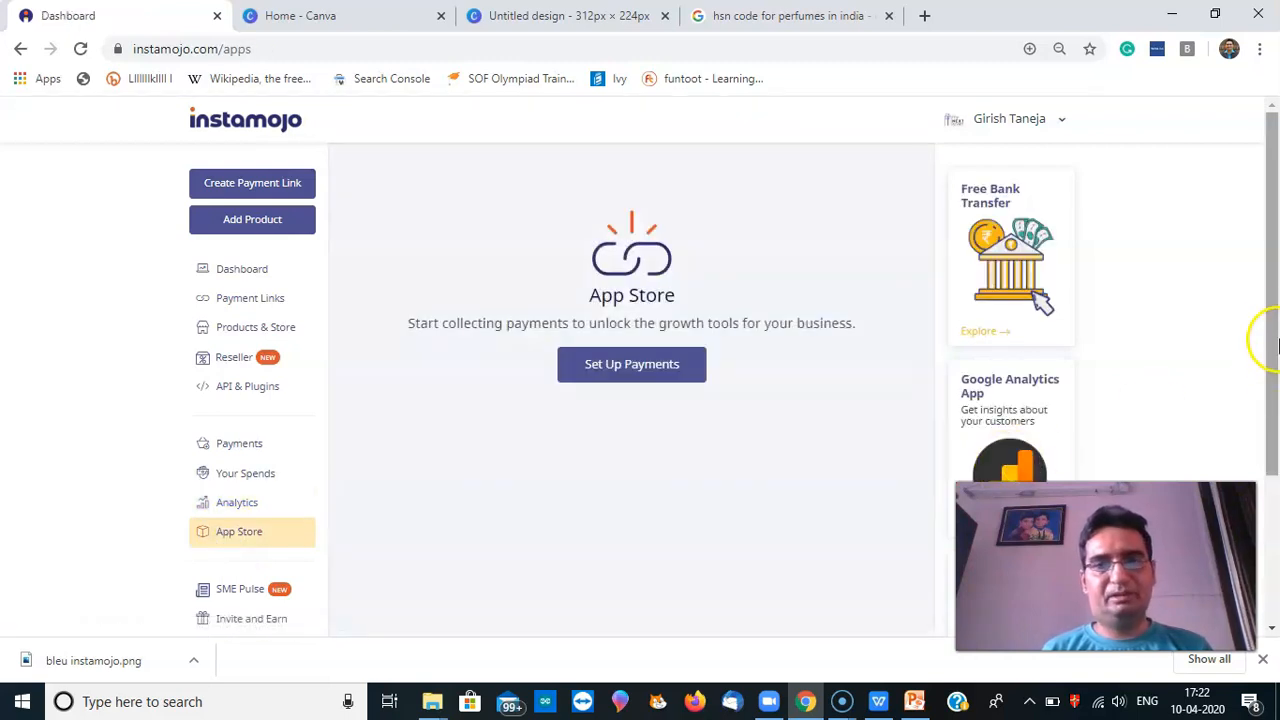
left_click_drag(1275, 330, 1273, 492)
left_click_drag(1266, 326, 1272, 143)
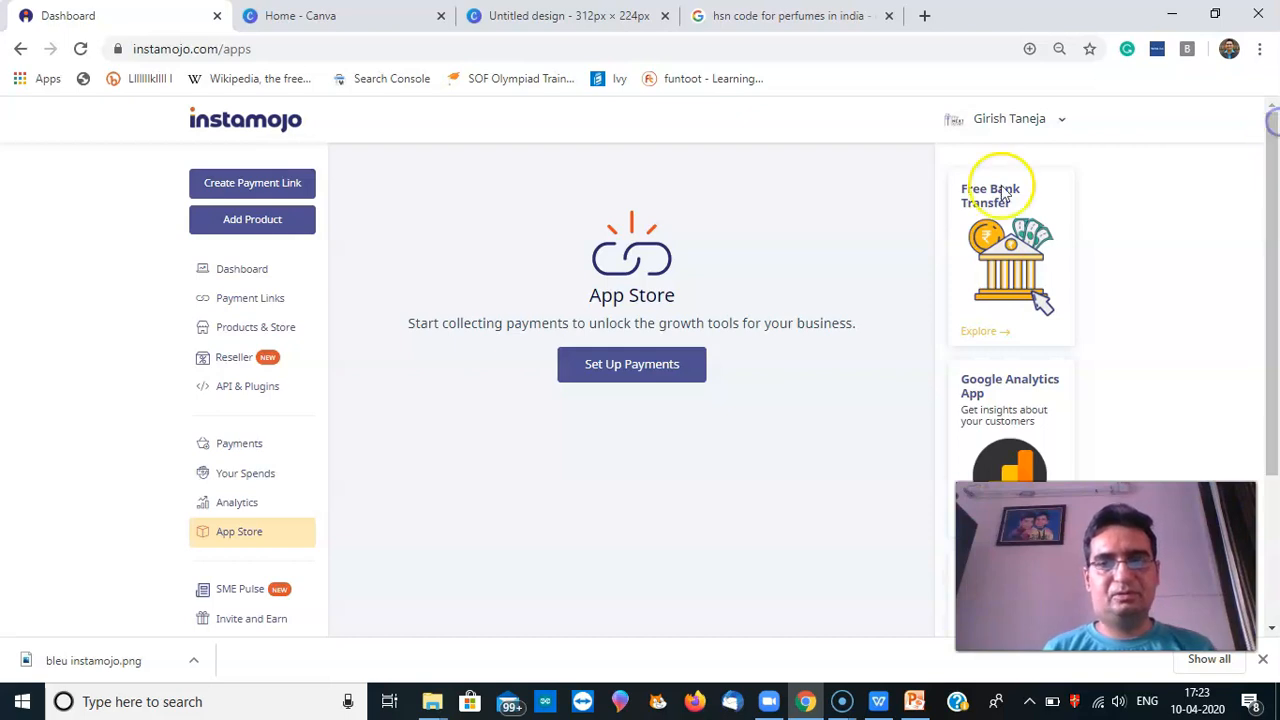
left_click(1034, 134)
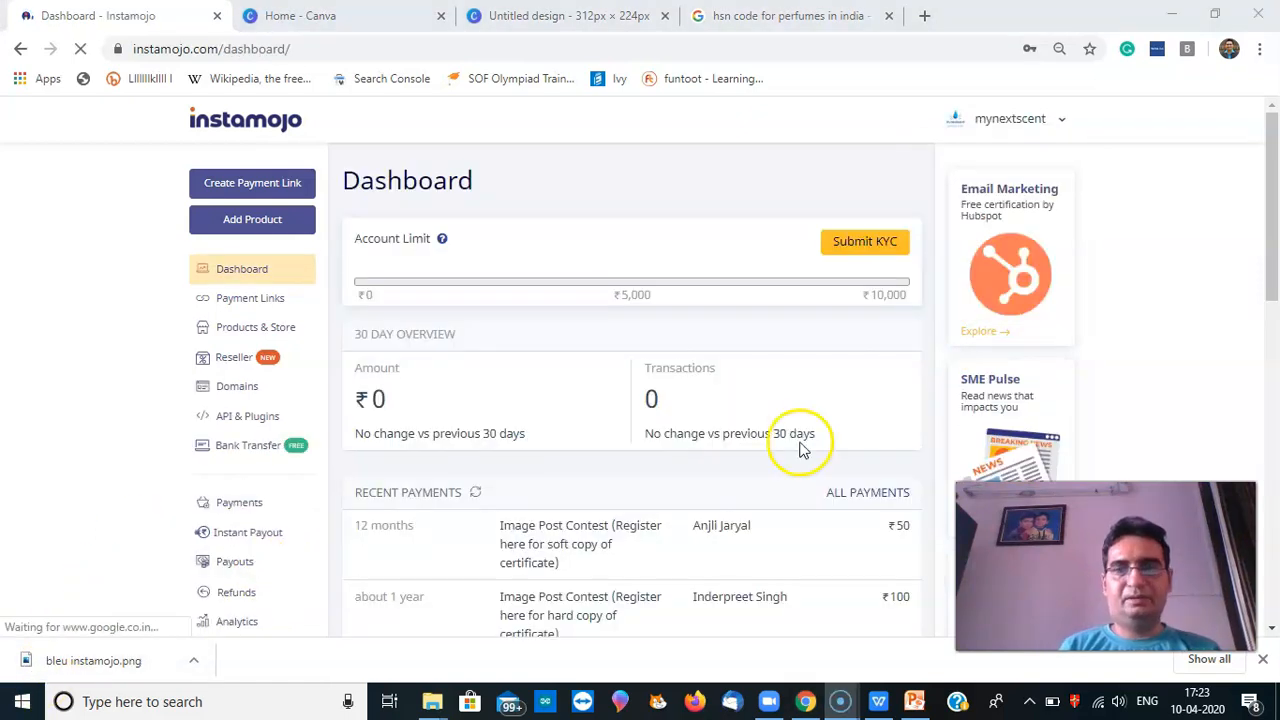
On the second account, open the Google Analytics app and inspect its tracking ID box
left_click_drag(1274, 238, 1270, 309)
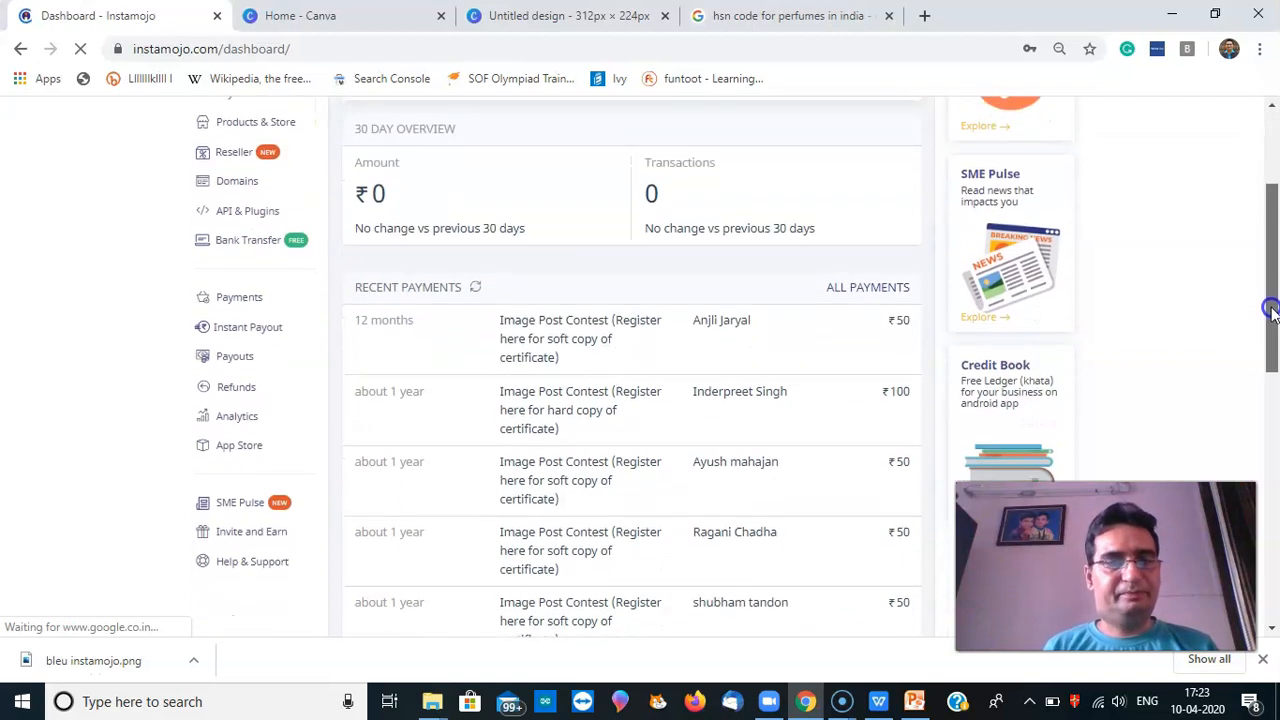
left_click(258, 437)
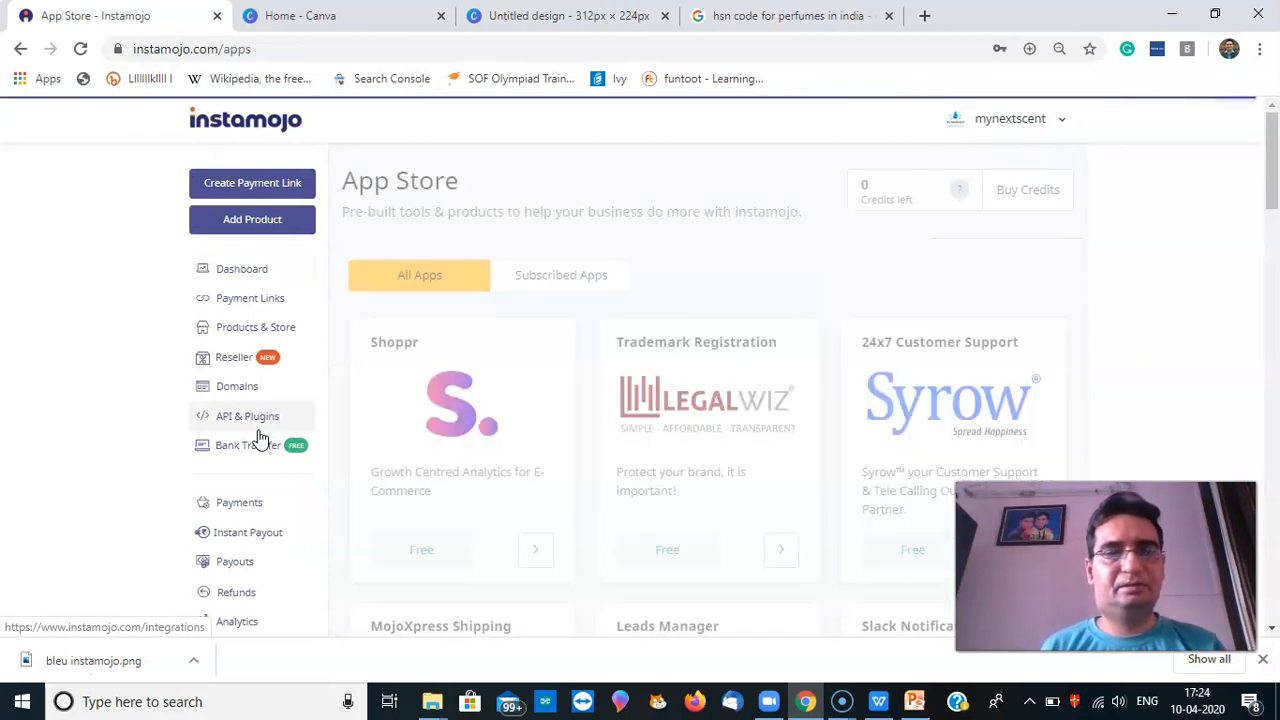
left_click_drag(1274, 190, 1274, 568)
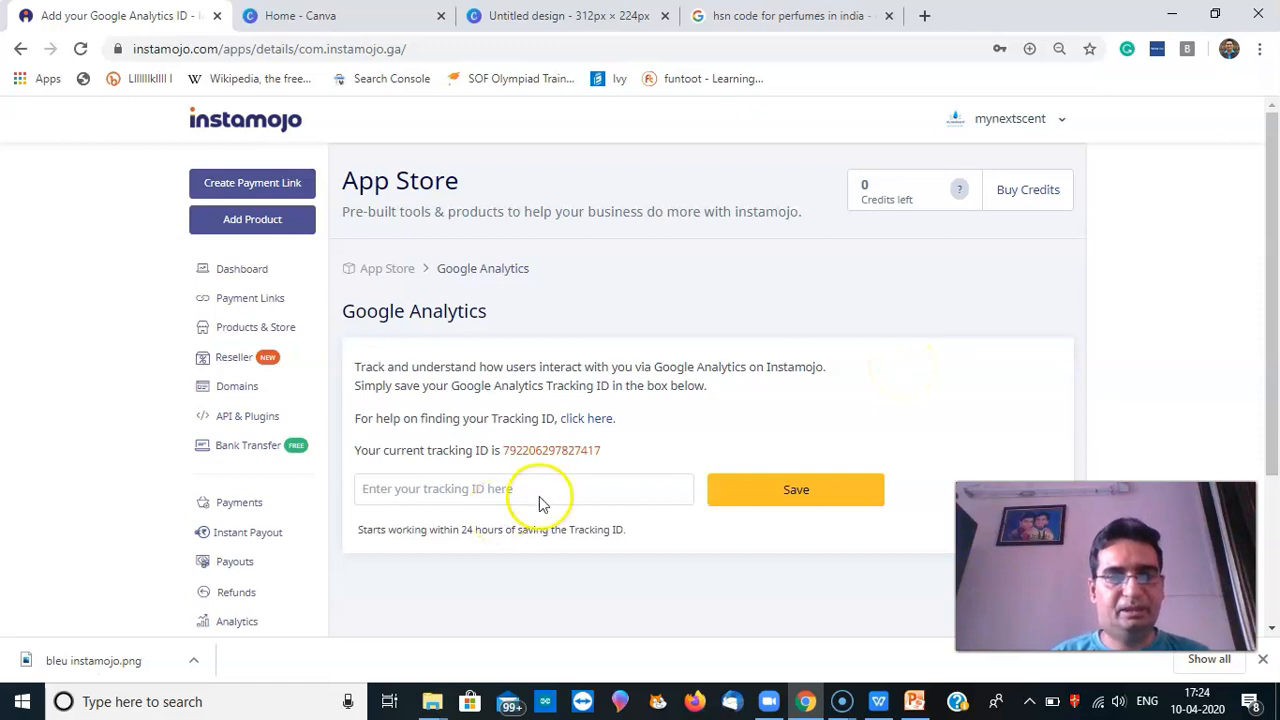
left_click_drag(1266, 309, 1270, 440)
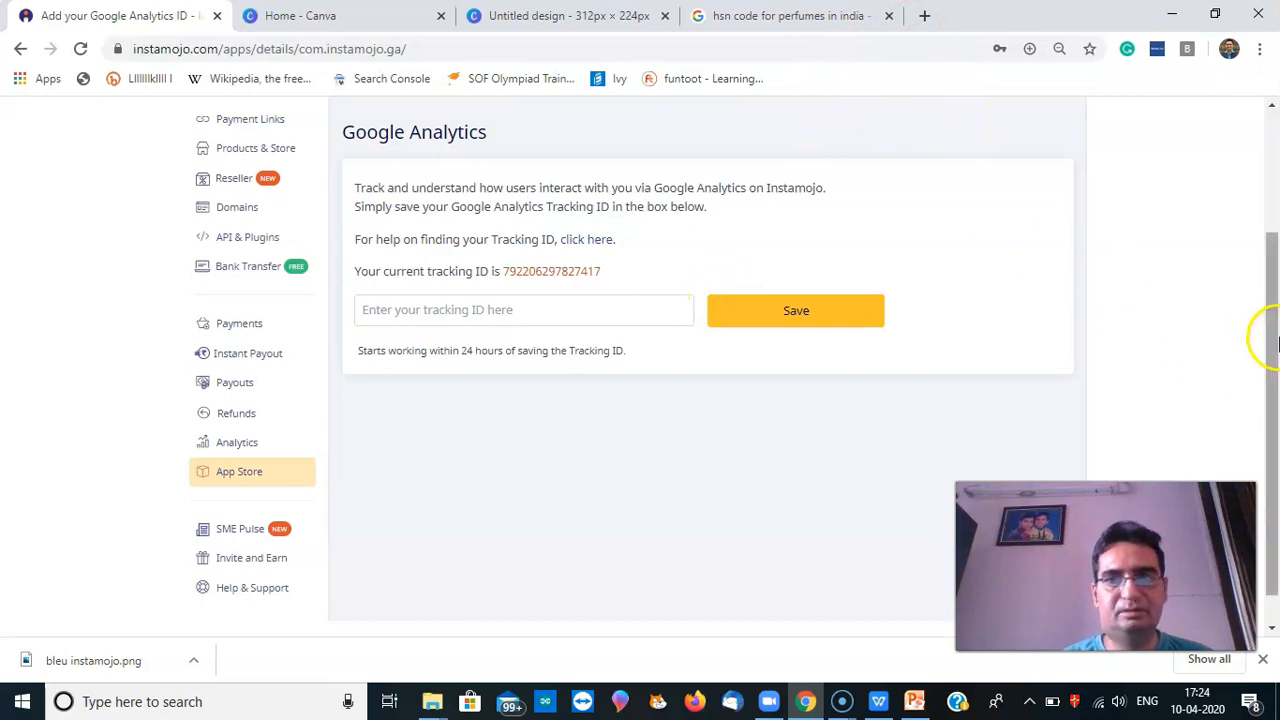
left_click_drag(1270, 335, 1270, 283)
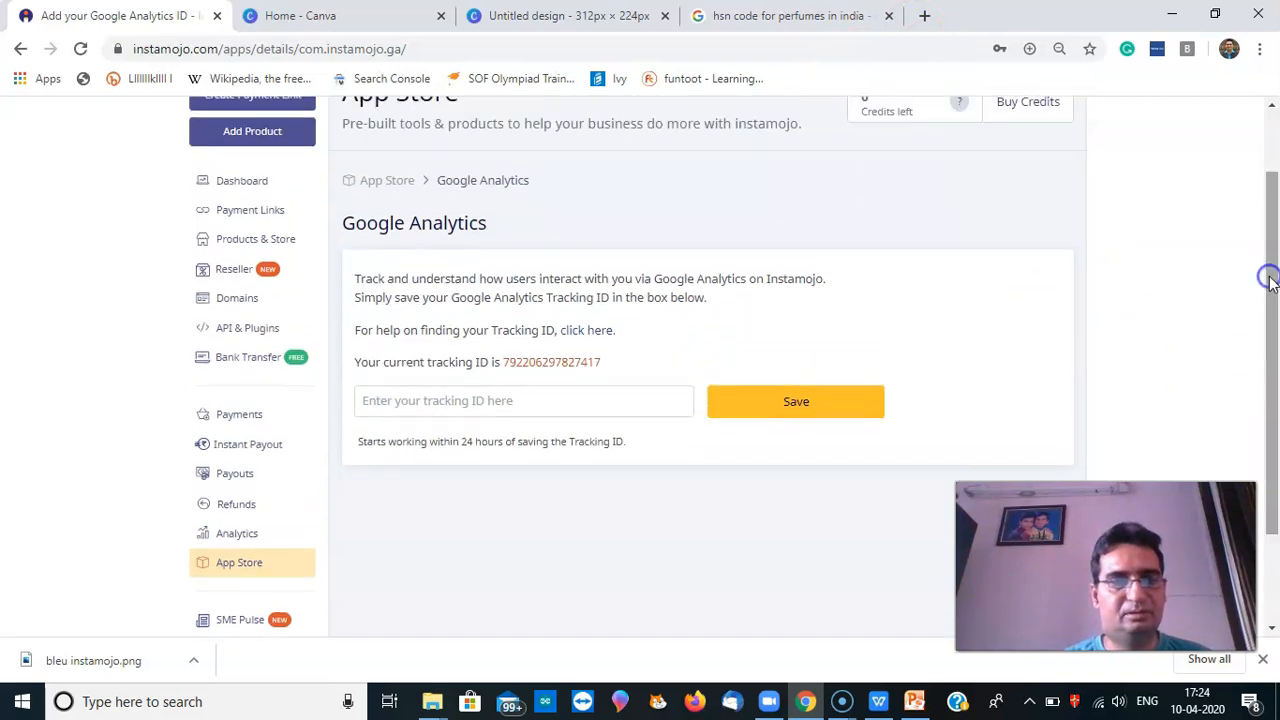
left_click(524, 411)
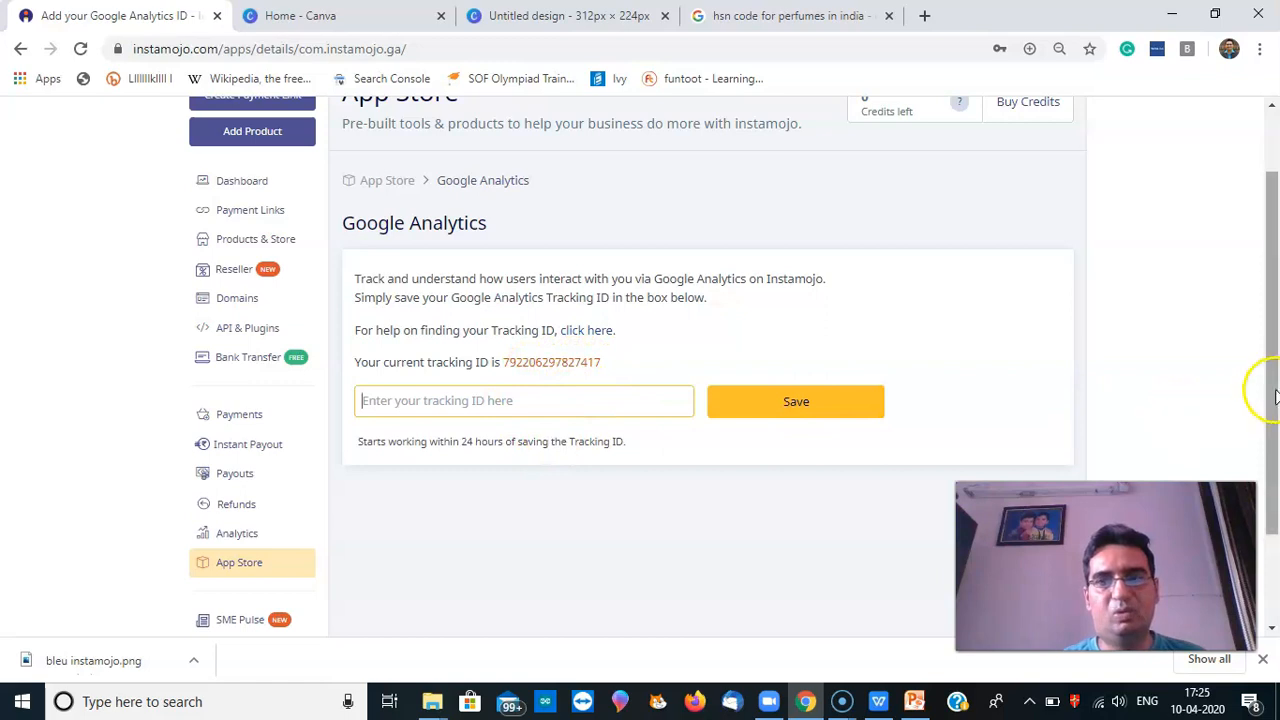
mouse_move(1276, 388)
left_mouse_down()
mouse_move(1276, 462)
mouse_move(1276, 400)
left_mouse_up()
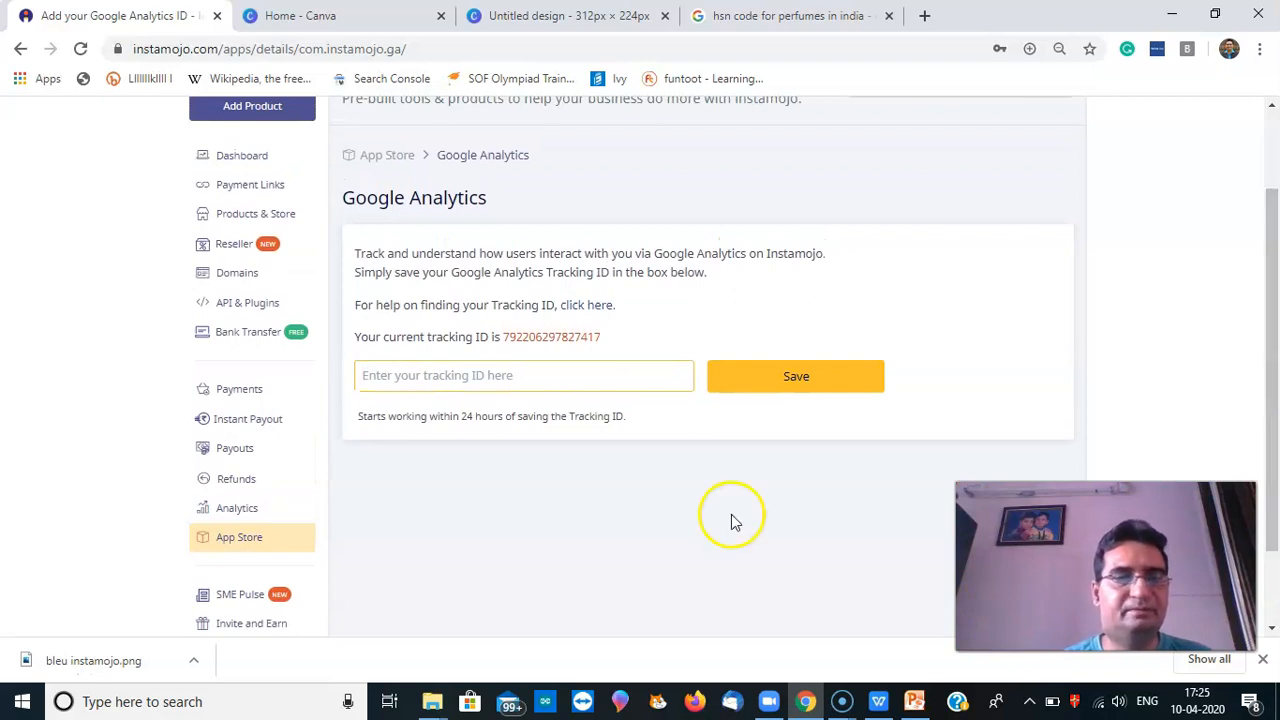
left_click(252, 537)
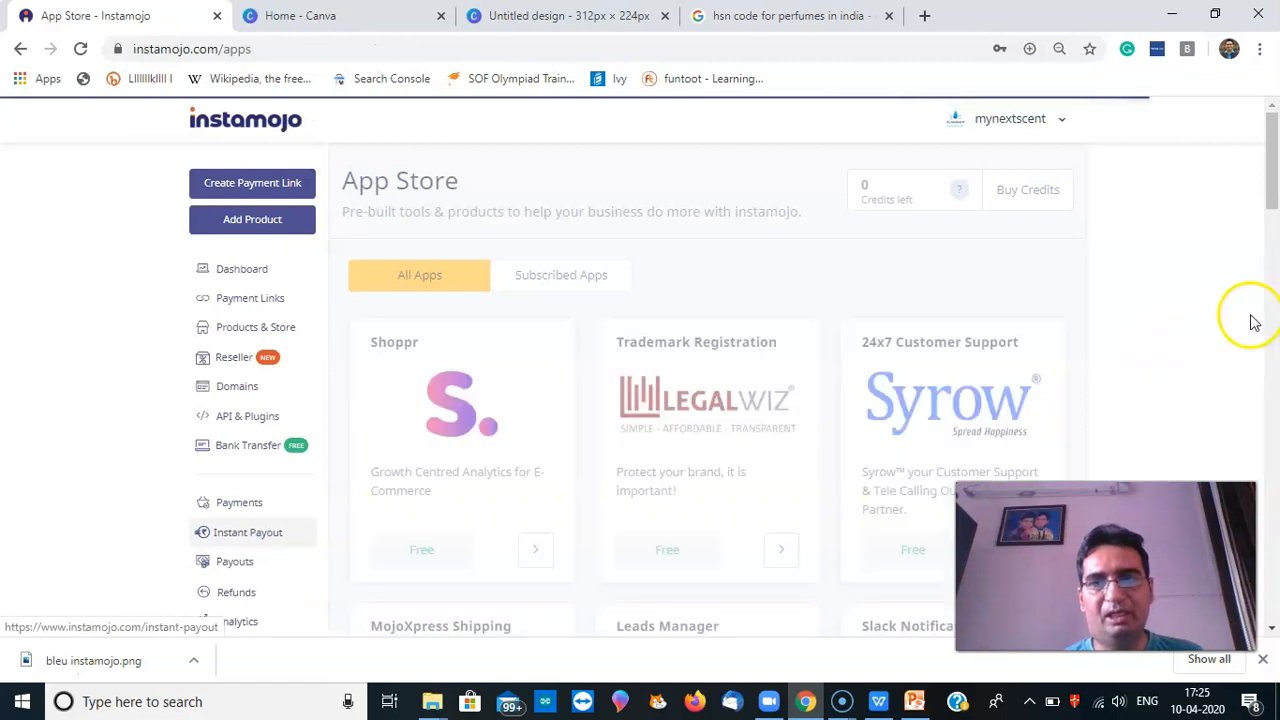
Open the Invoice Generator app and scroll through its empty invoice form with items, tax and totals
left_click_drag(1273, 183, 1274, 522)
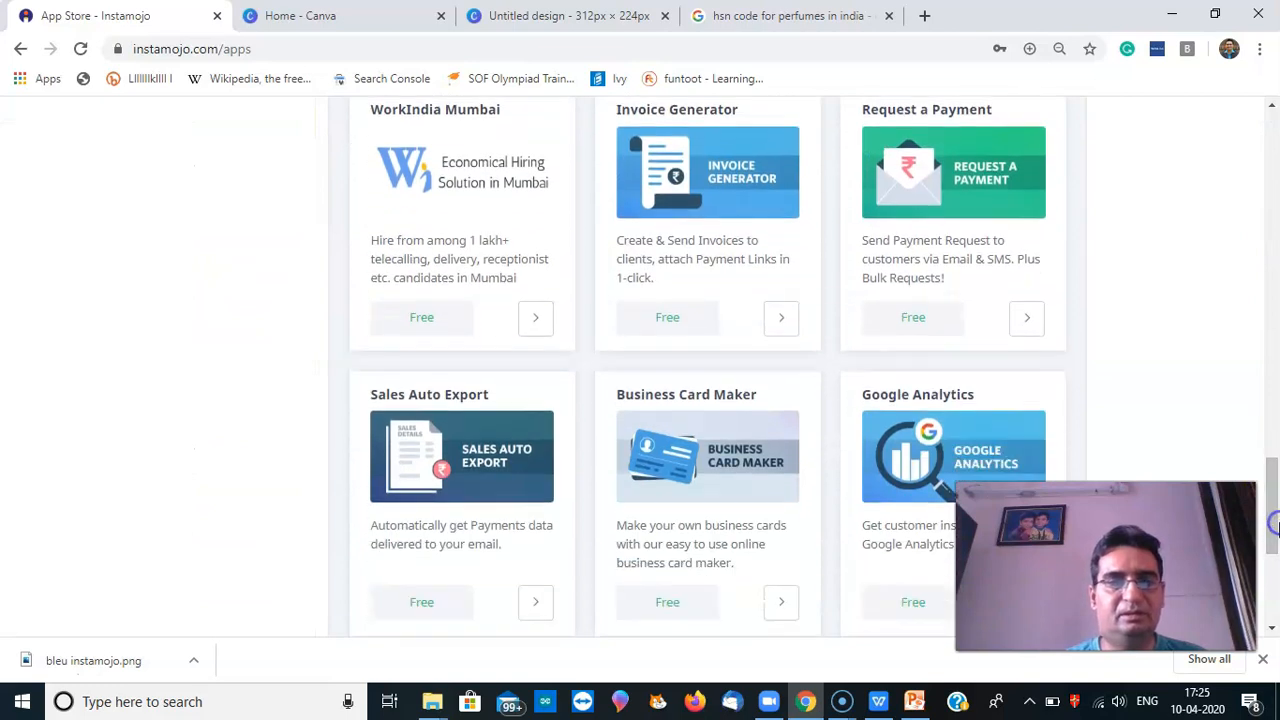
left_click(725, 262)
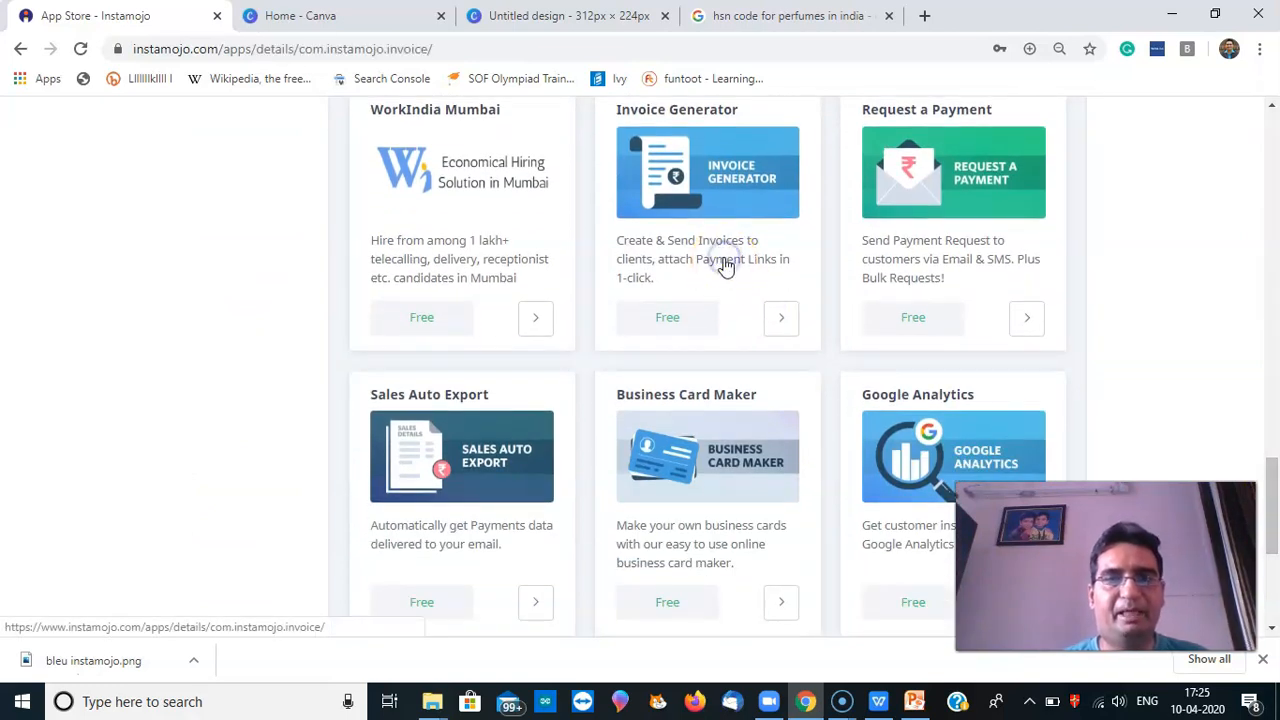
left_click(677, 401)
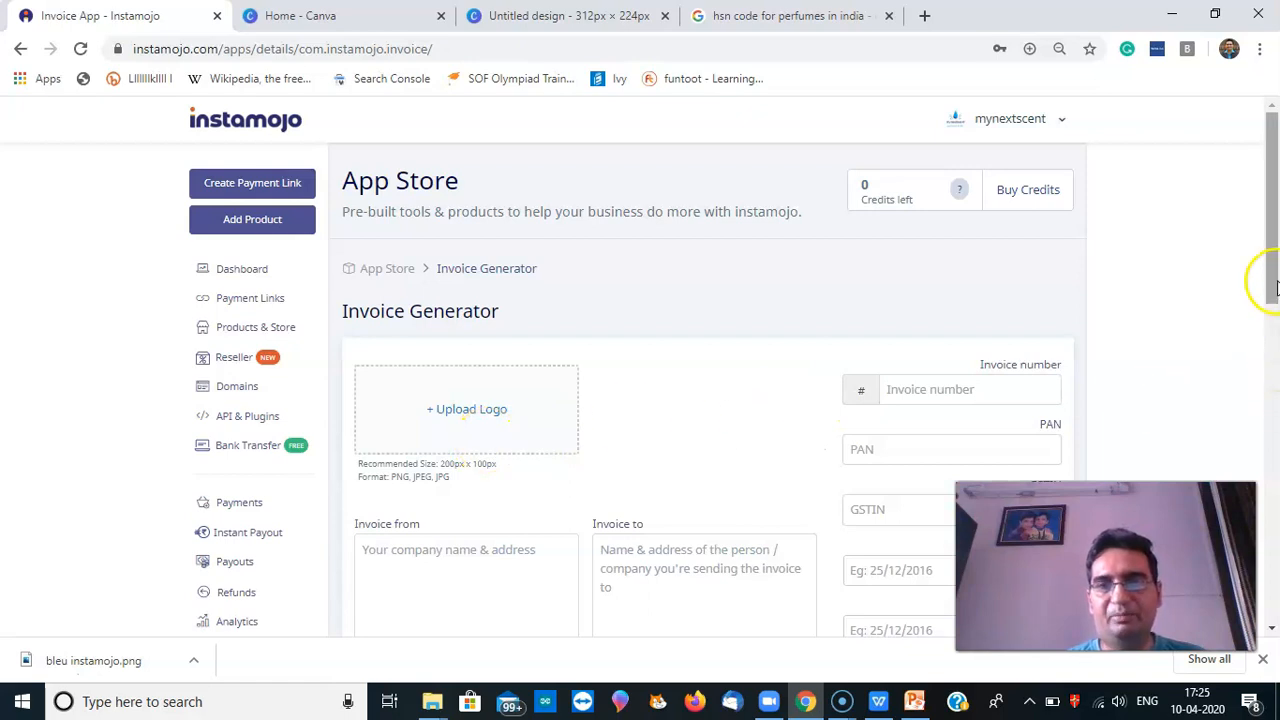
left_click_drag(1272, 270, 1268, 337)
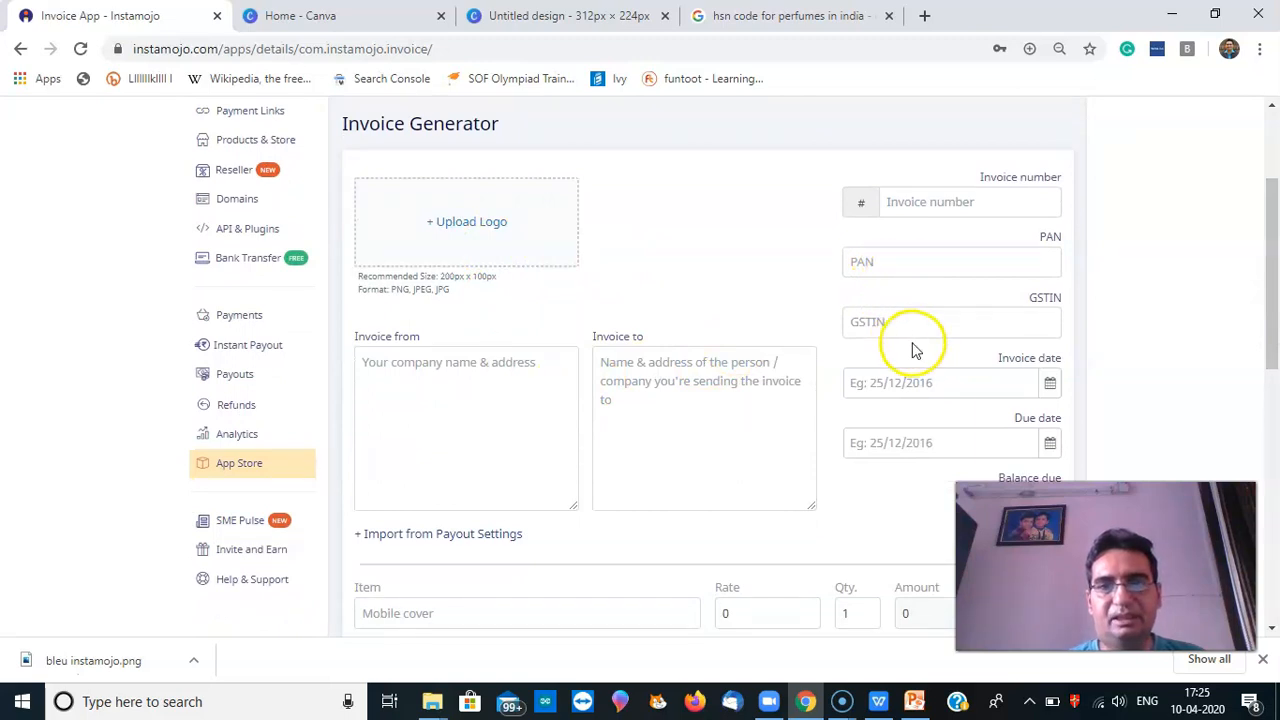
left_click_drag(1272, 343, 1274, 597)
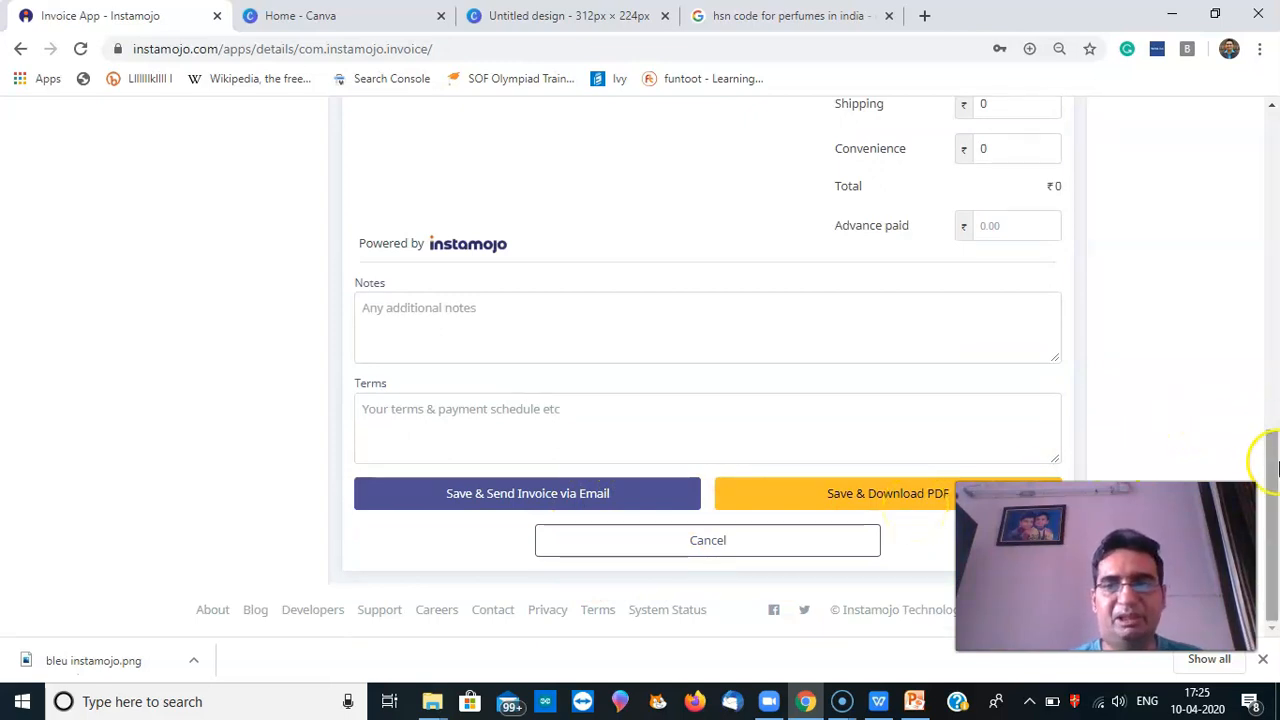
left_click_drag(1275, 465, 1275, 195)
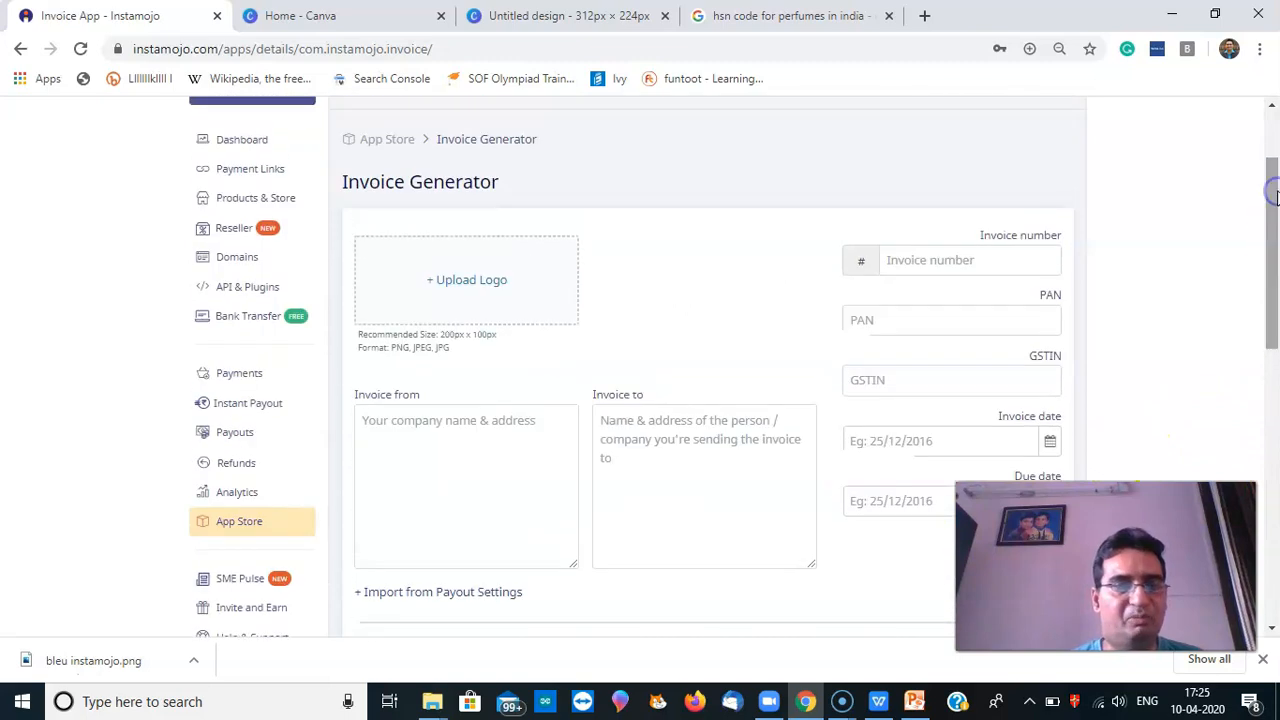
left_click(258, 521)
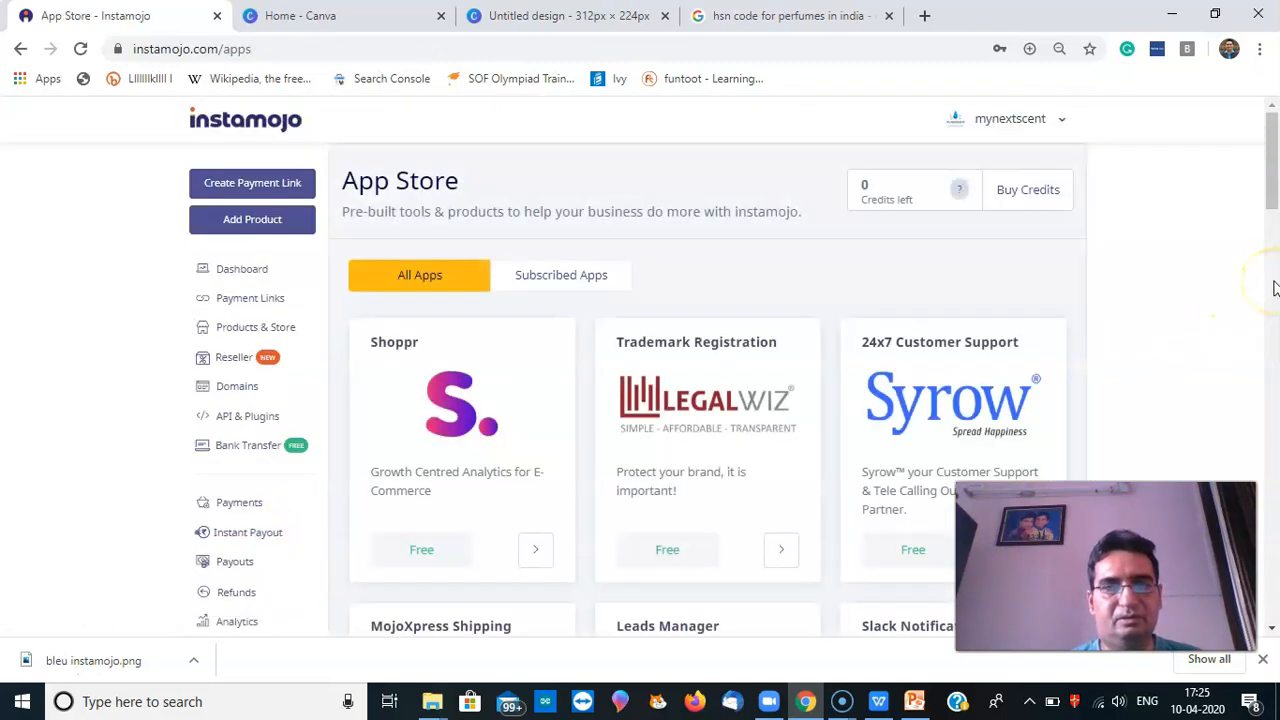
Open the Mailchimp app and read its description of e-mails to dropped-off and paying buyers
left_click(1273, 285)
left_click_drag(1273, 285, 1274, 560)
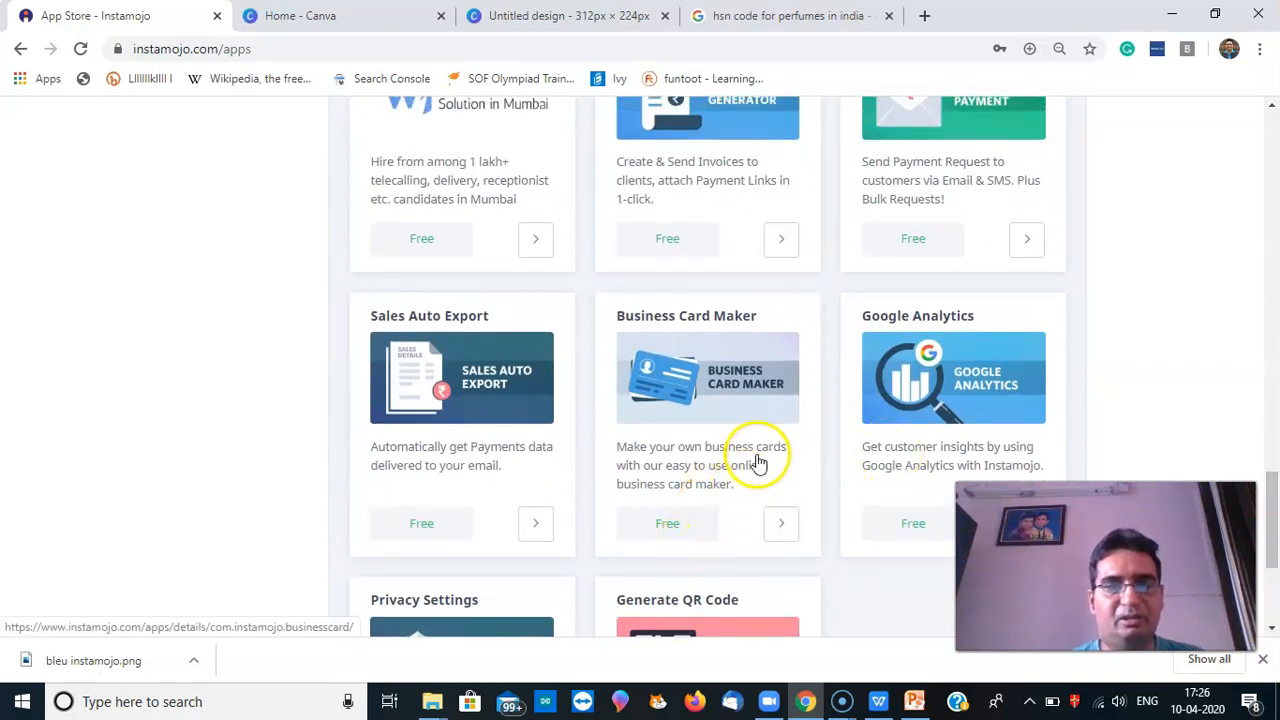
left_click_drag(1273, 500, 1262, 354)
left_click(988, 416)
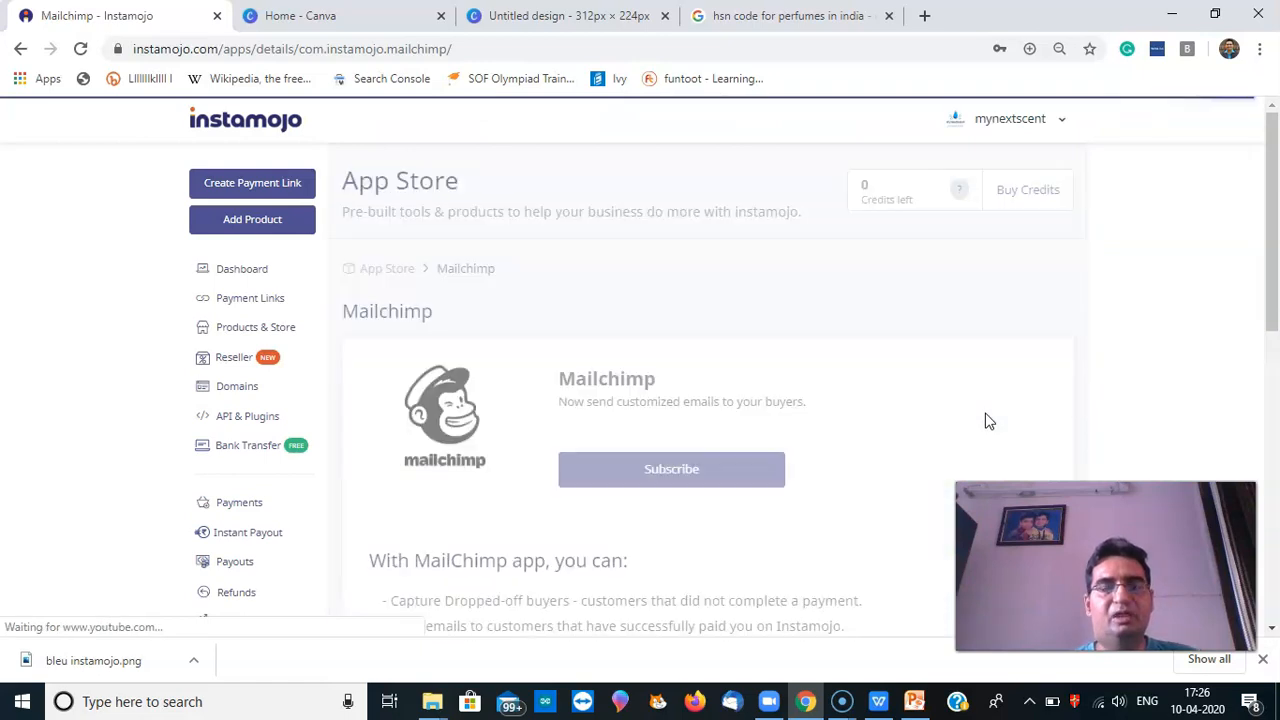
left_click_drag(1272, 312, 1264, 415)
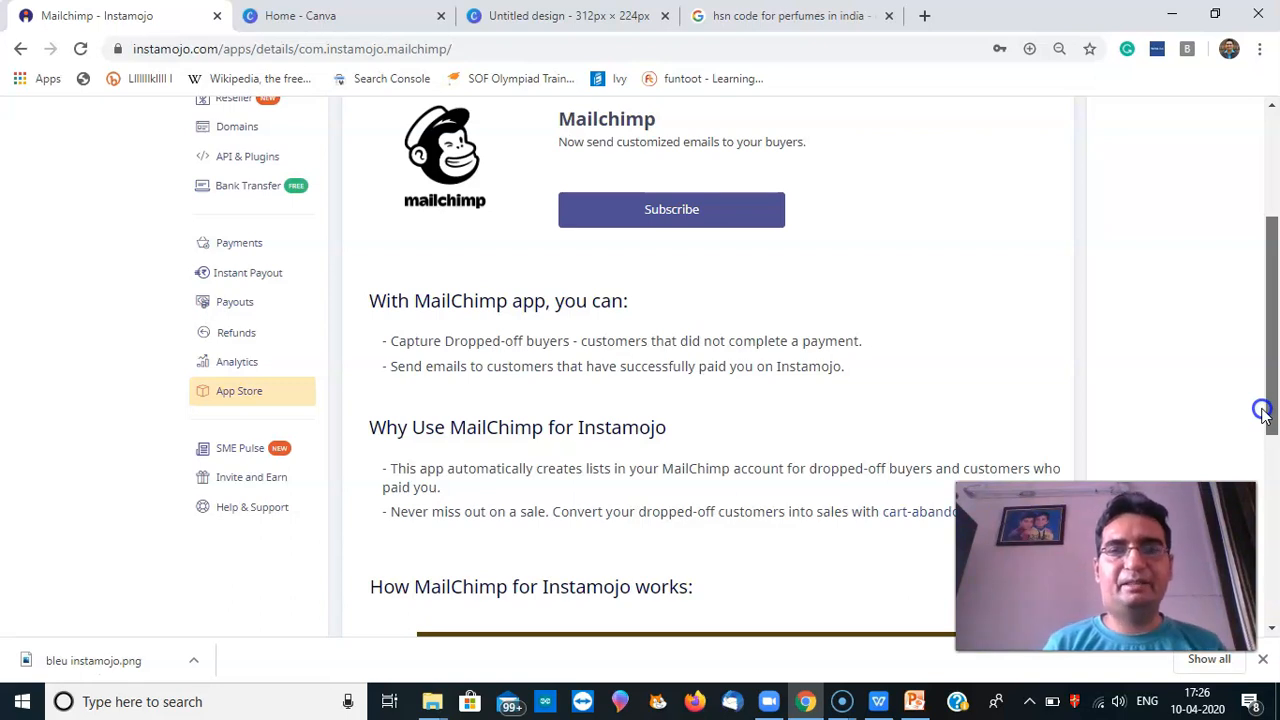
left_click_drag(1264, 412, 1262, 416)
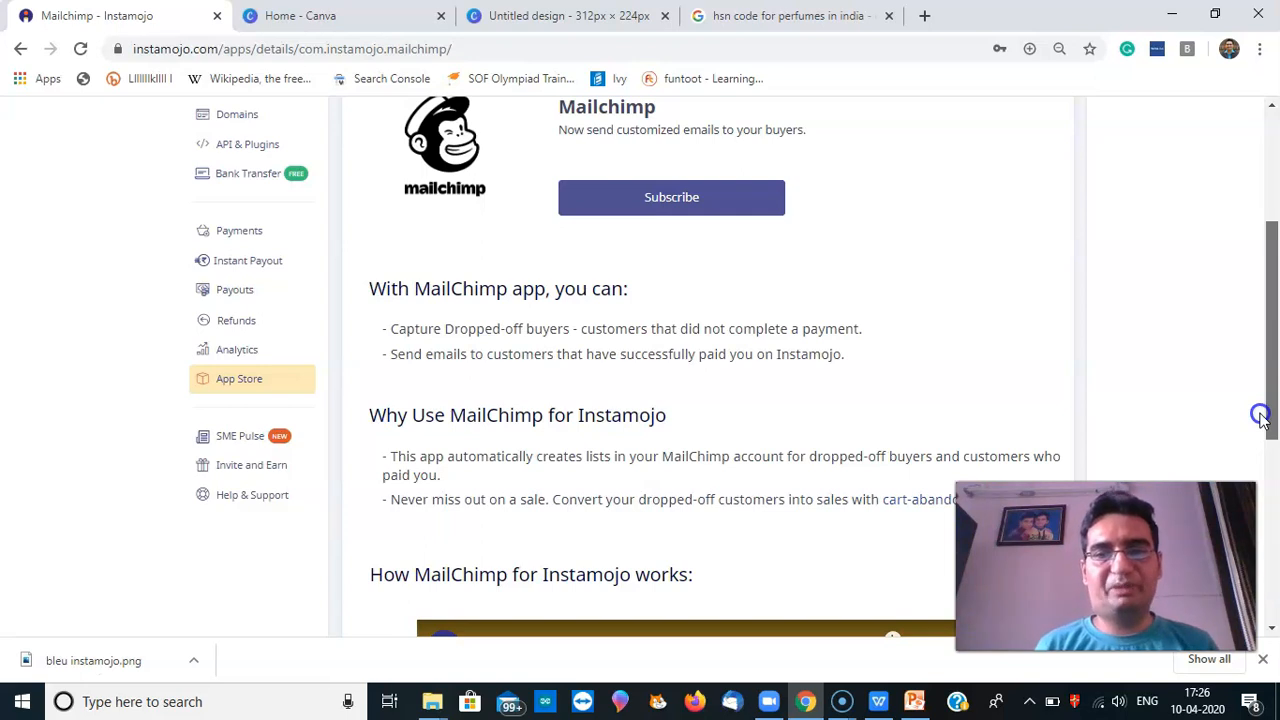
left_click_drag(1262, 418, 1265, 568)
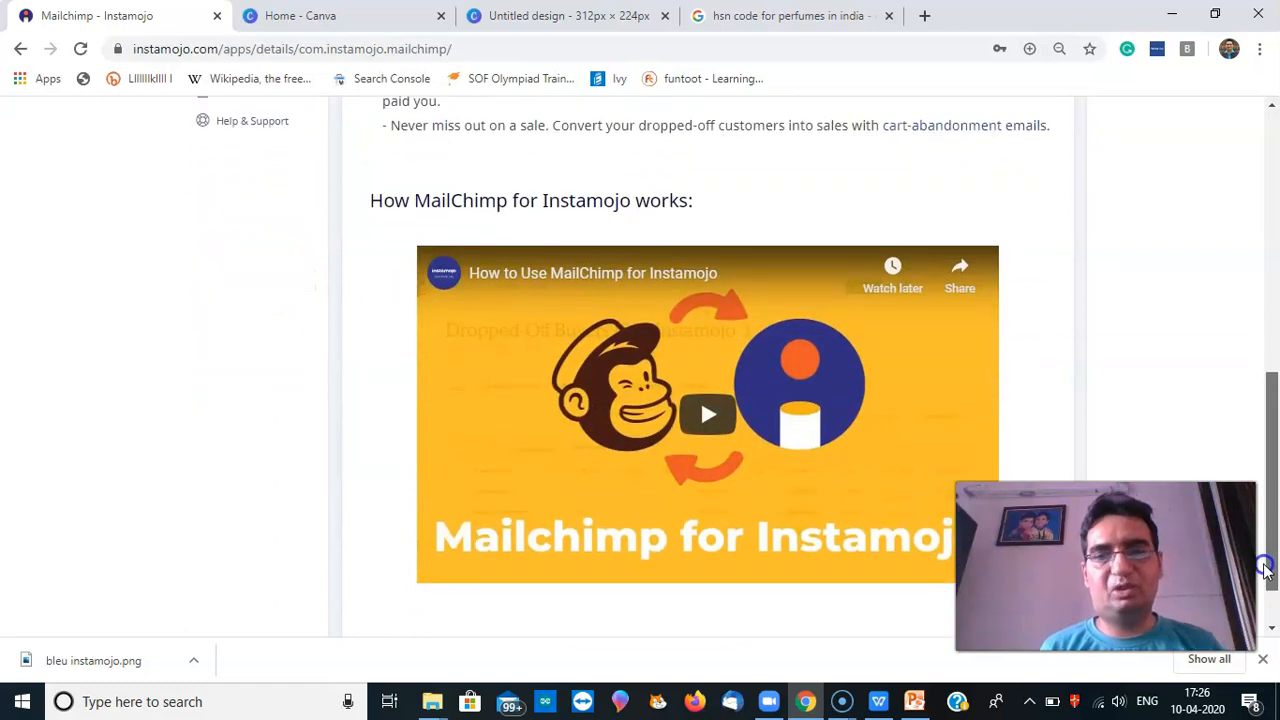
left_click_drag(1265, 568, 1249, 377)
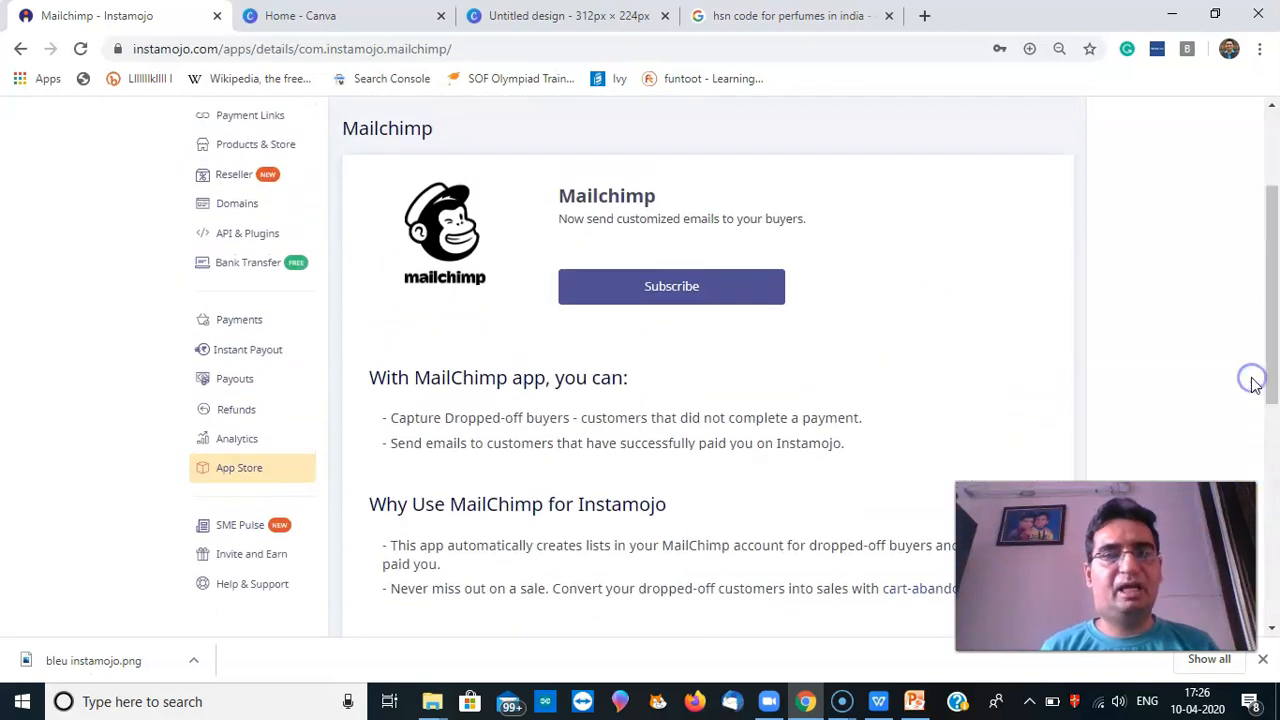
Start a Mailchimp subscription, then dismiss the Authorize Instamojo prompt without authorizing
left_click(695, 286)
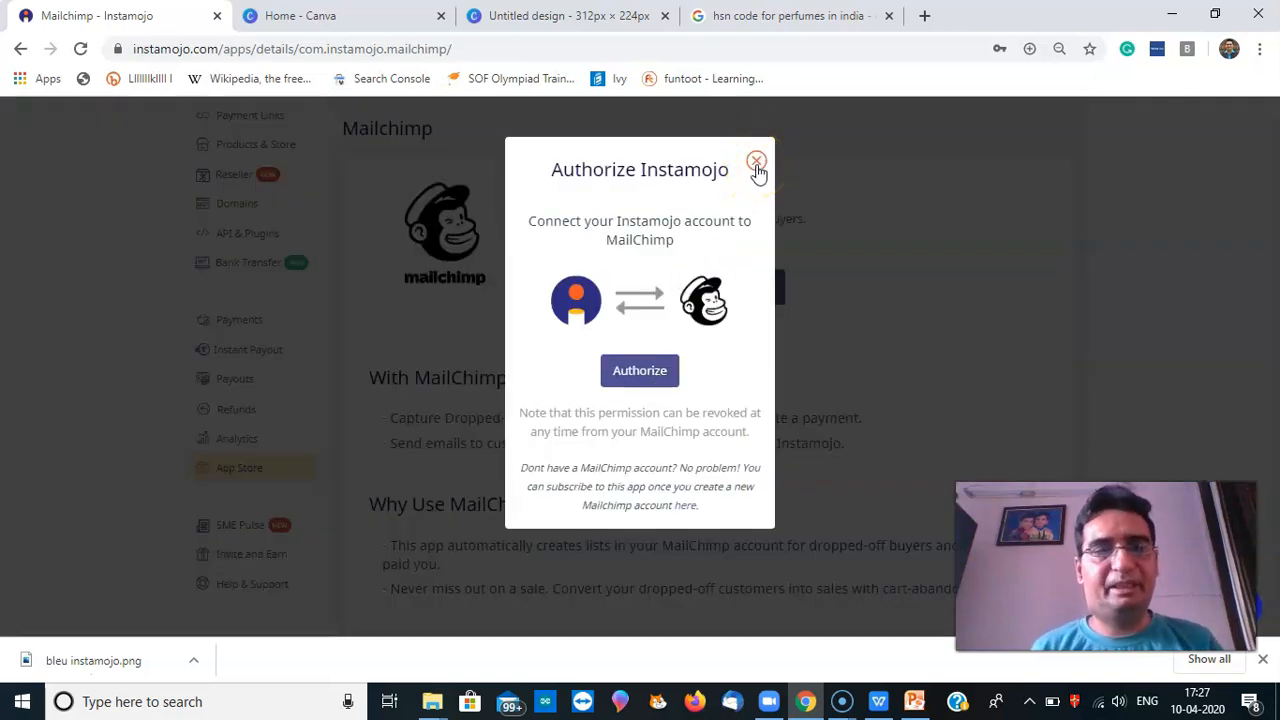
left_click(756, 163)
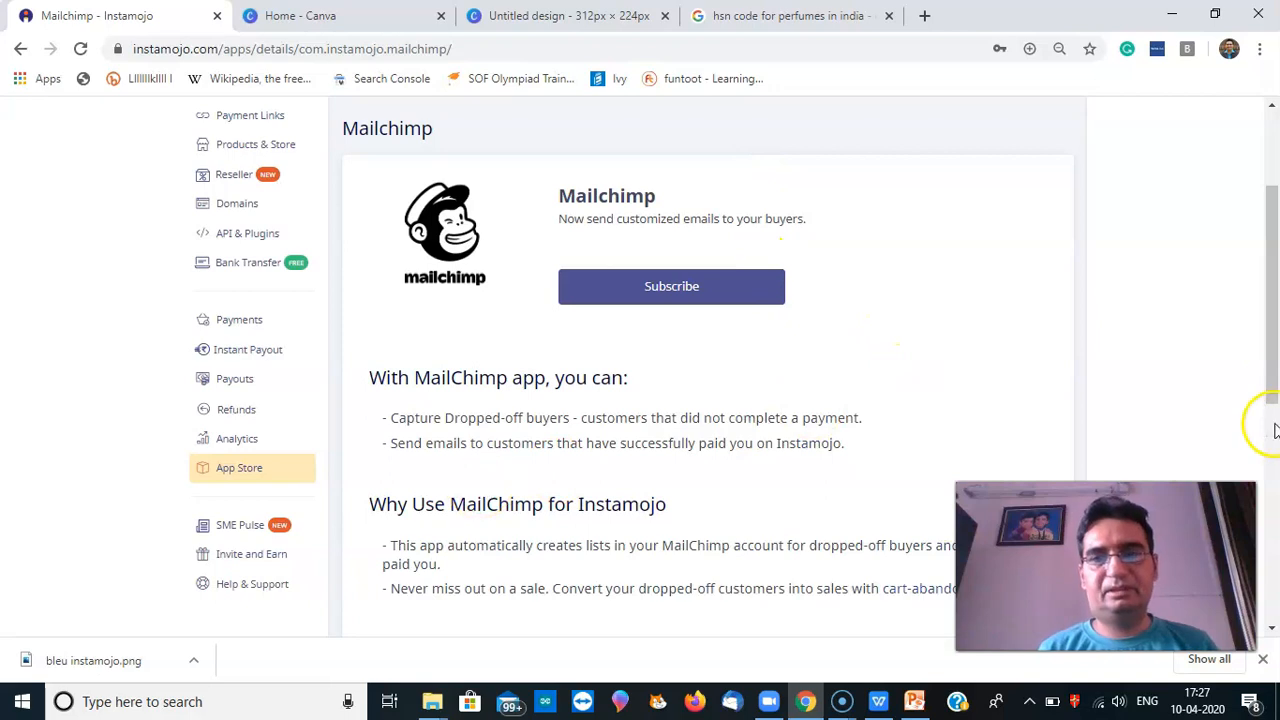
mouse_move(1265, 357)
left_mouse_down()
mouse_move(1268, 423)
mouse_move(1266, 363)
left_mouse_up()
left_click(266, 451)
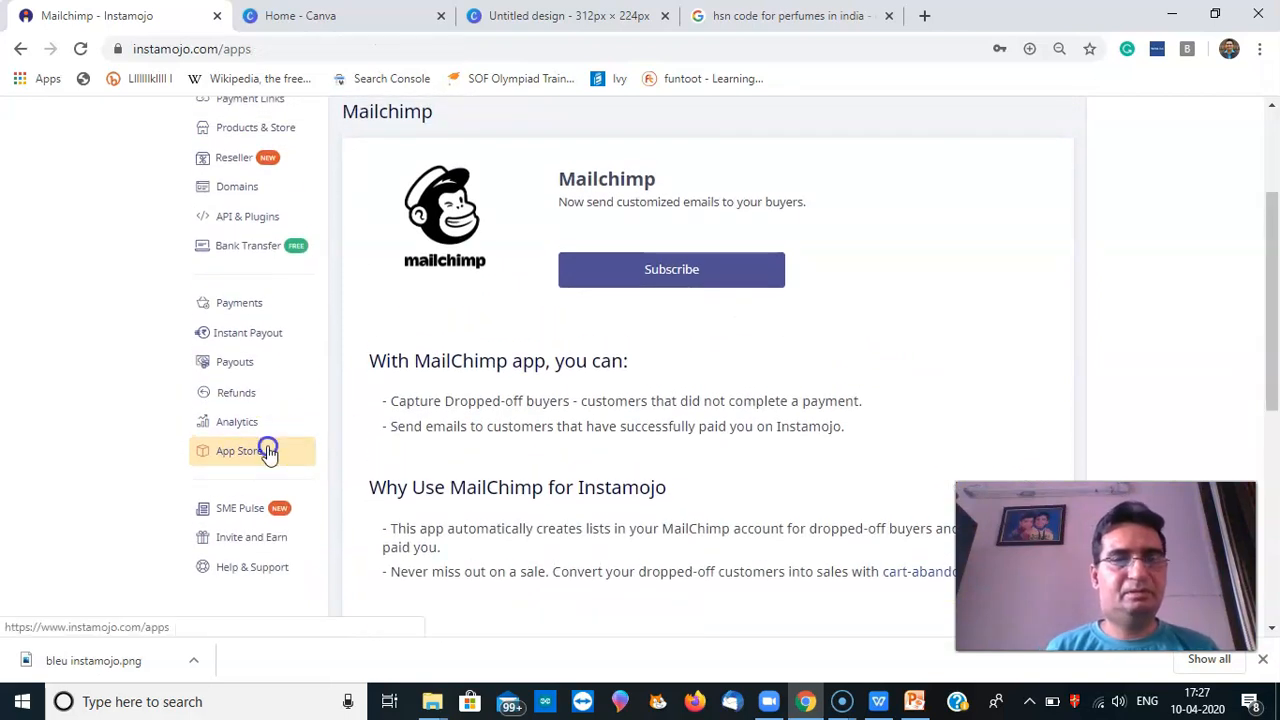
Open the MojoXpress shipping app and read its lock-down notice, then visit Domains and Mailbox
left_click_drag(1275, 325, 1269, 257)
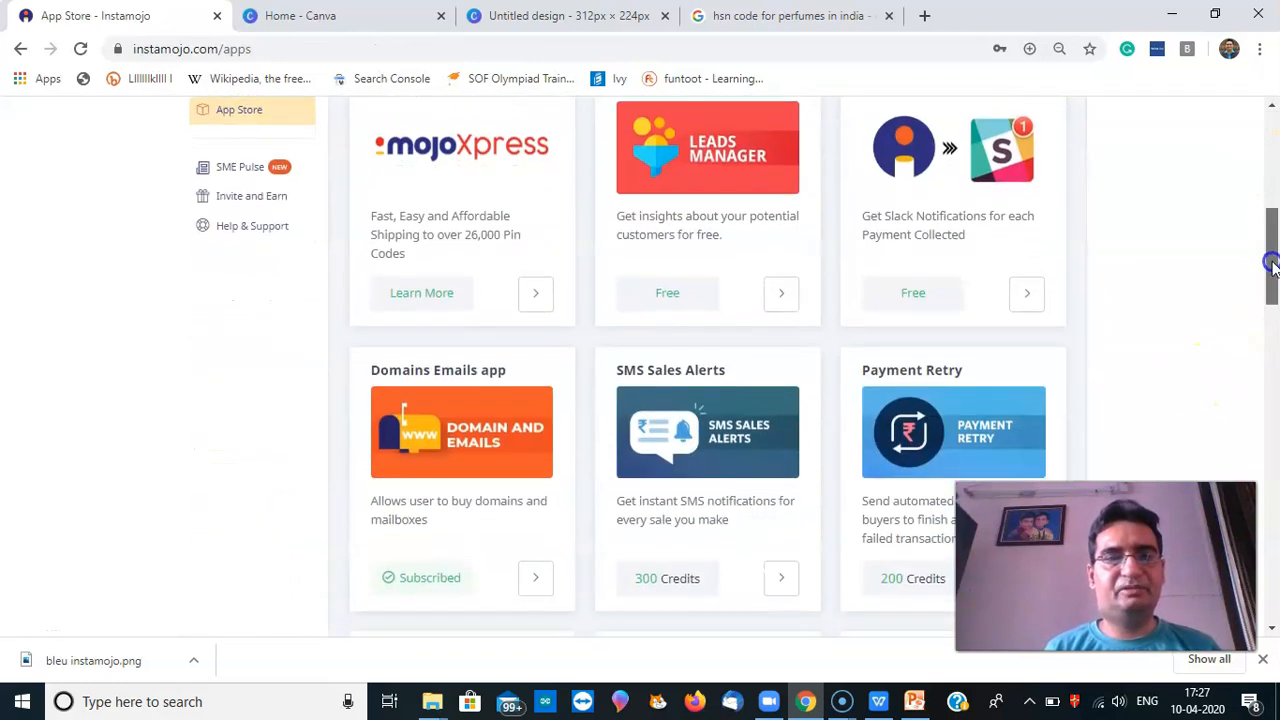
left_click(437, 188)
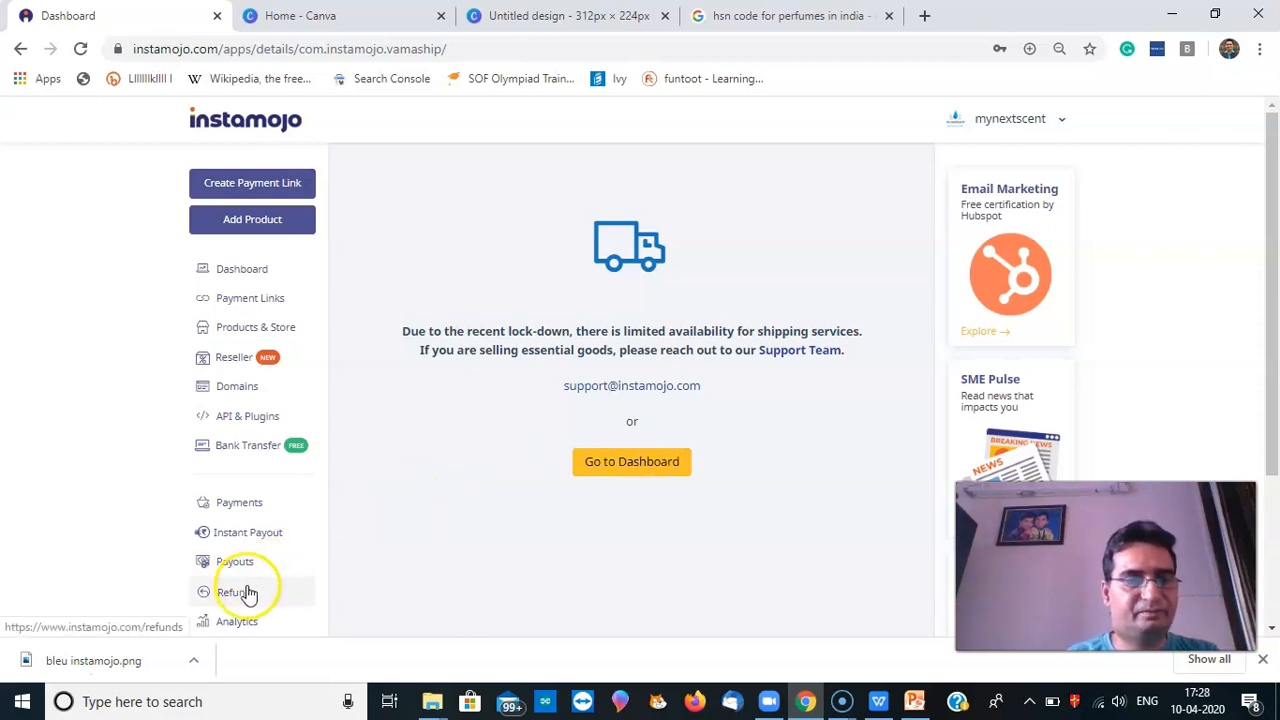
left_click(246, 397)
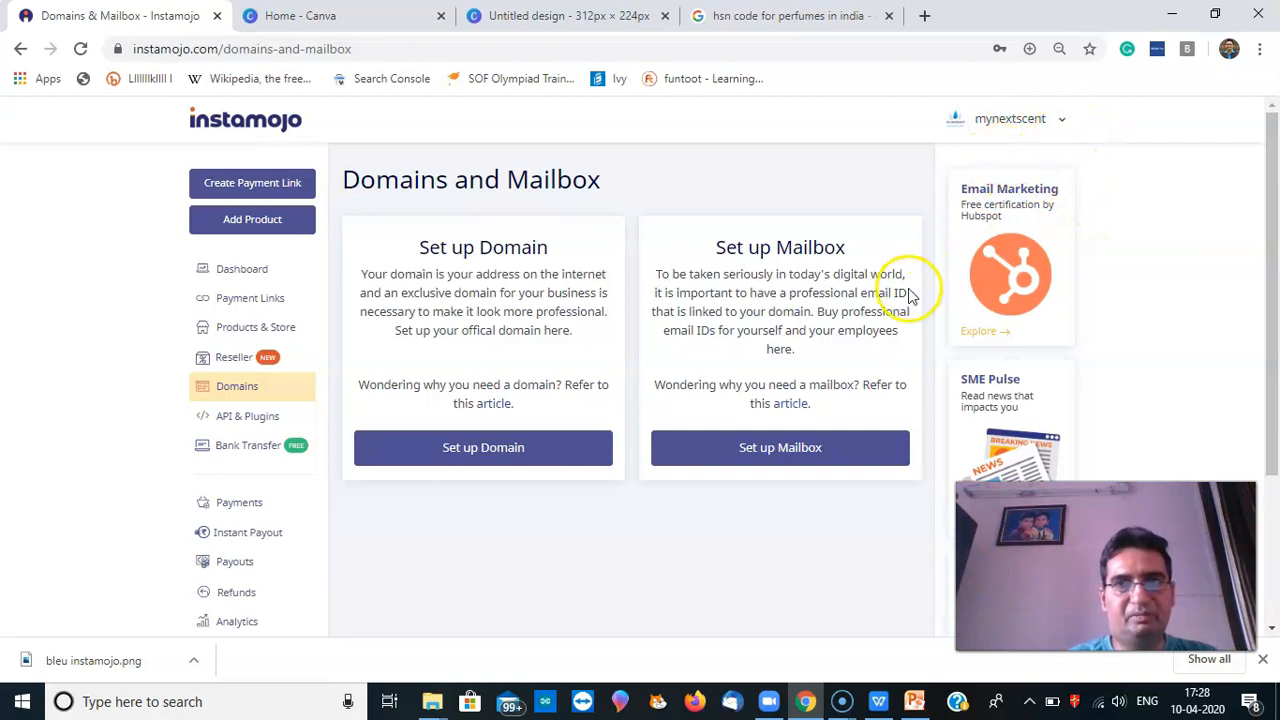
Search for the custom domain mynextscent and review the suggested alternatives, such as mynextscent.online
left_click(489, 455)
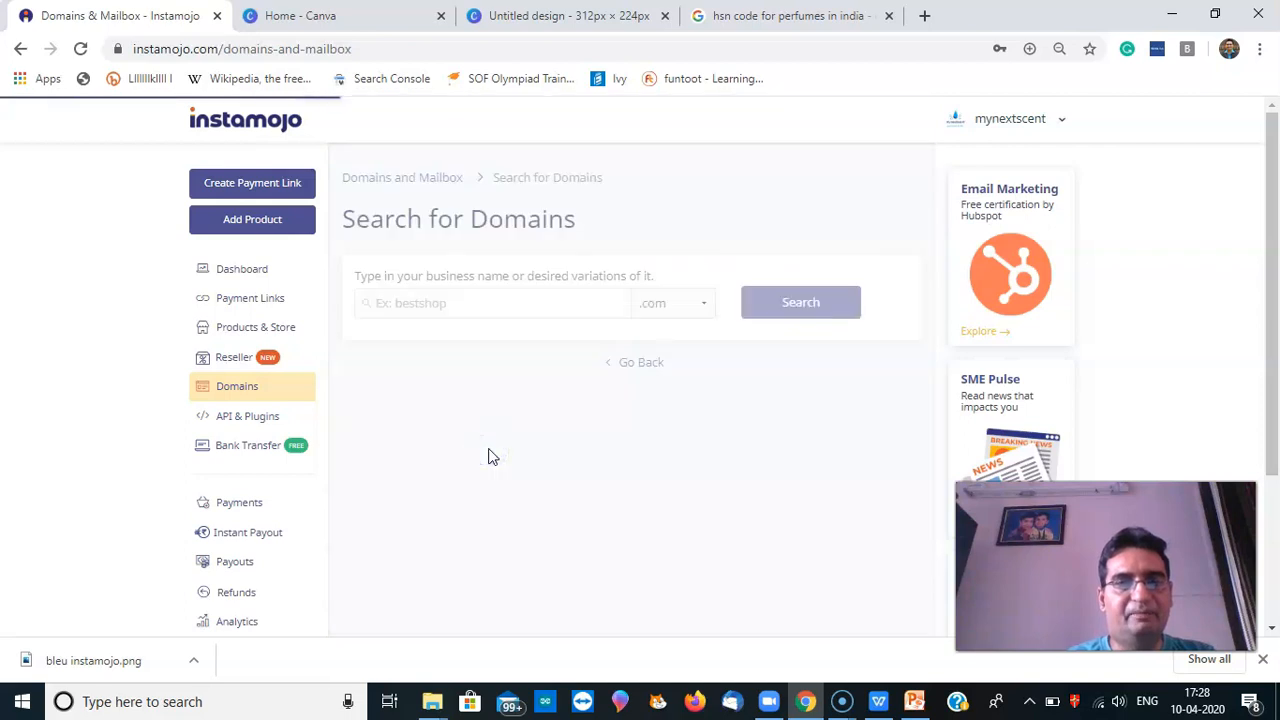
left_click(490, 310)
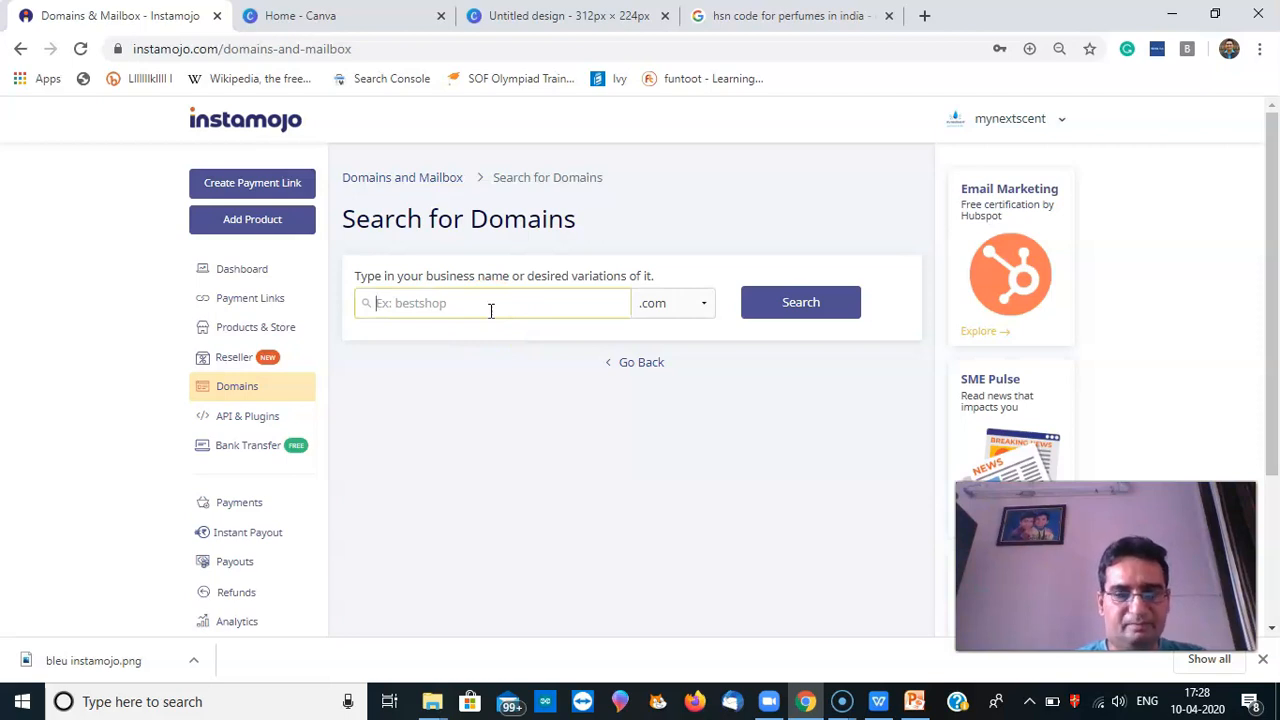
type("p")
left_click(525, 313)
key("BackSpace")
type("myn")
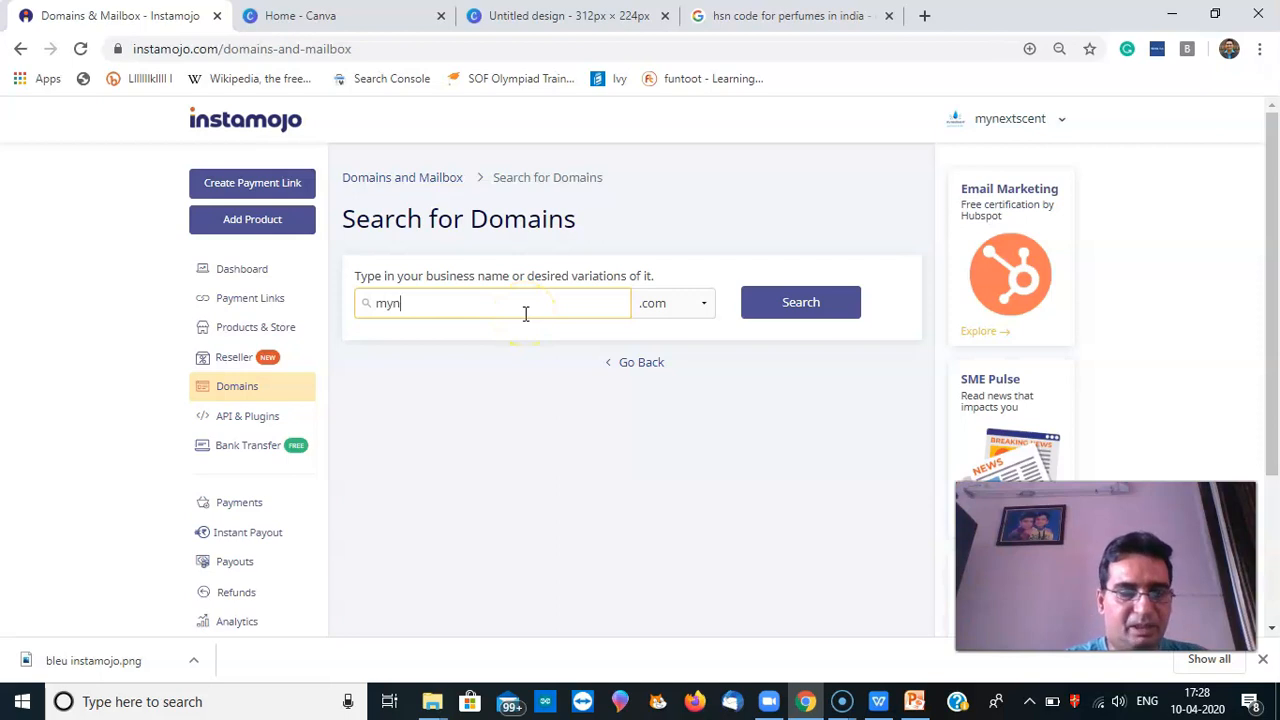
type("extscent")
left_click(801, 305)
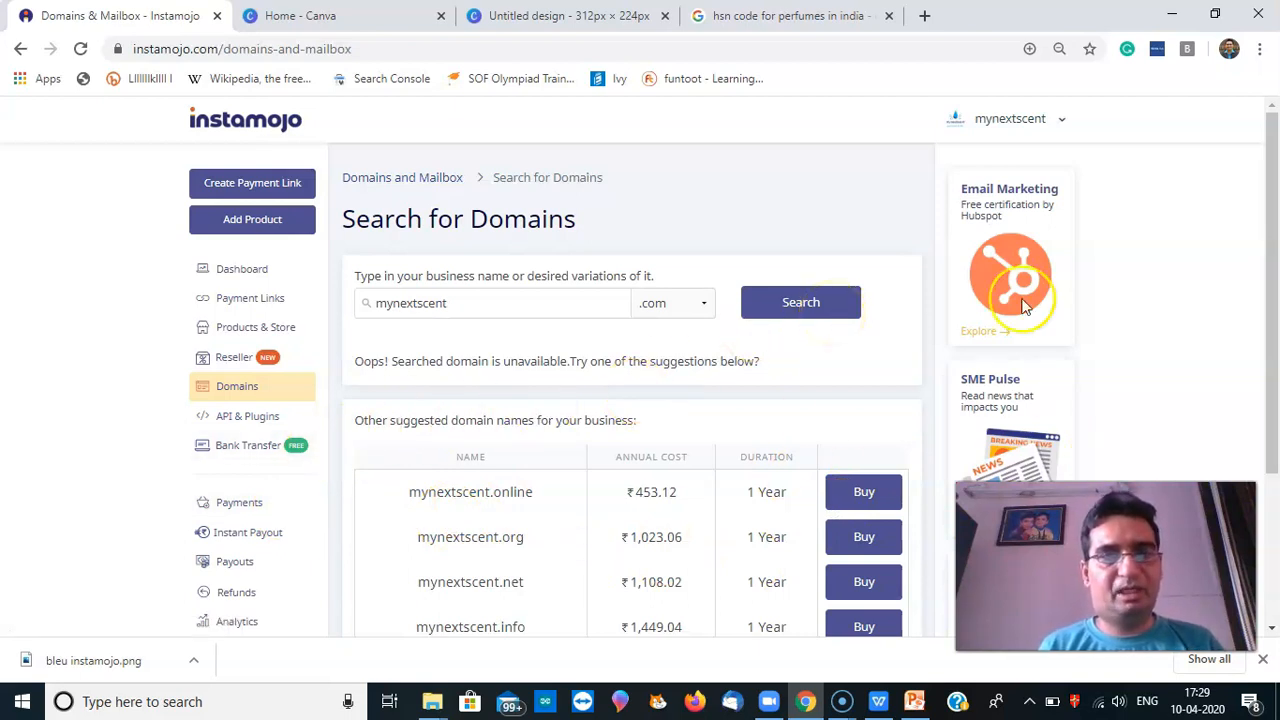
mouse_move(1271, 316)
left_mouse_down()
mouse_move(1270, 463)
mouse_move(1258, 312)
left_mouse_up()
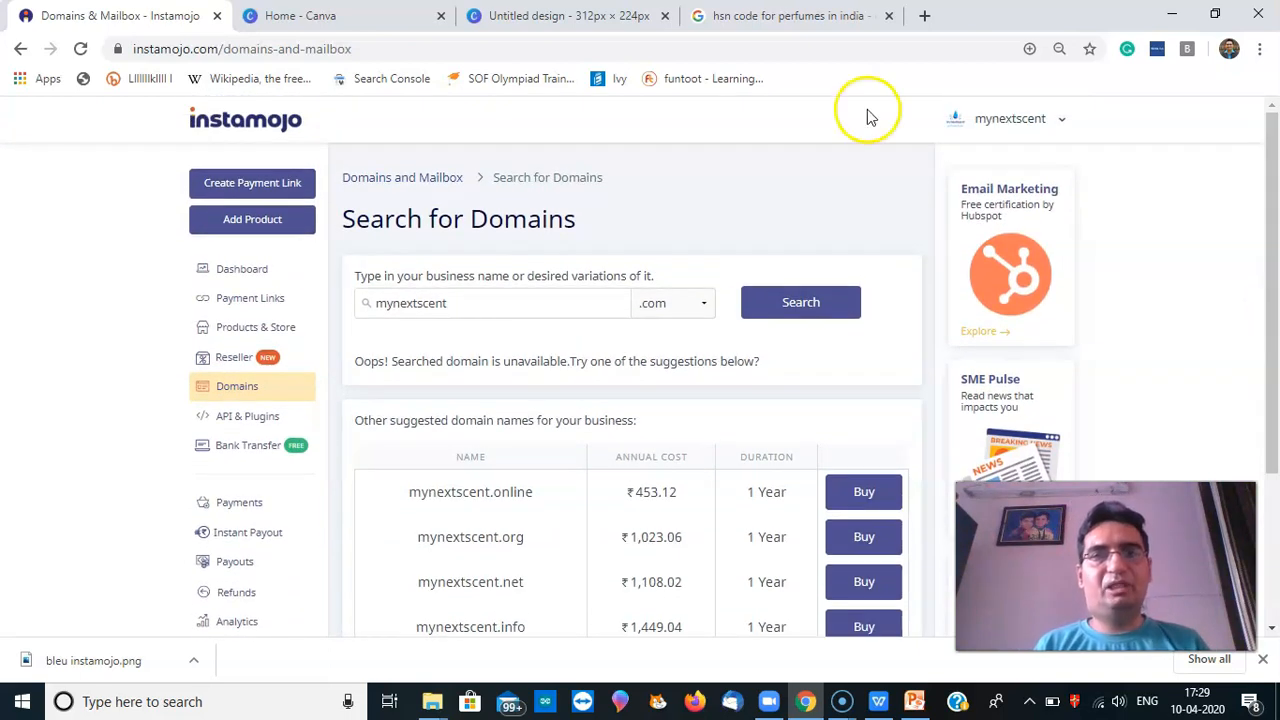
Browse the instamojo.com/mynextscent storefront's perfume offers in a new tab, then return to the domain results
left_click(926, 18)
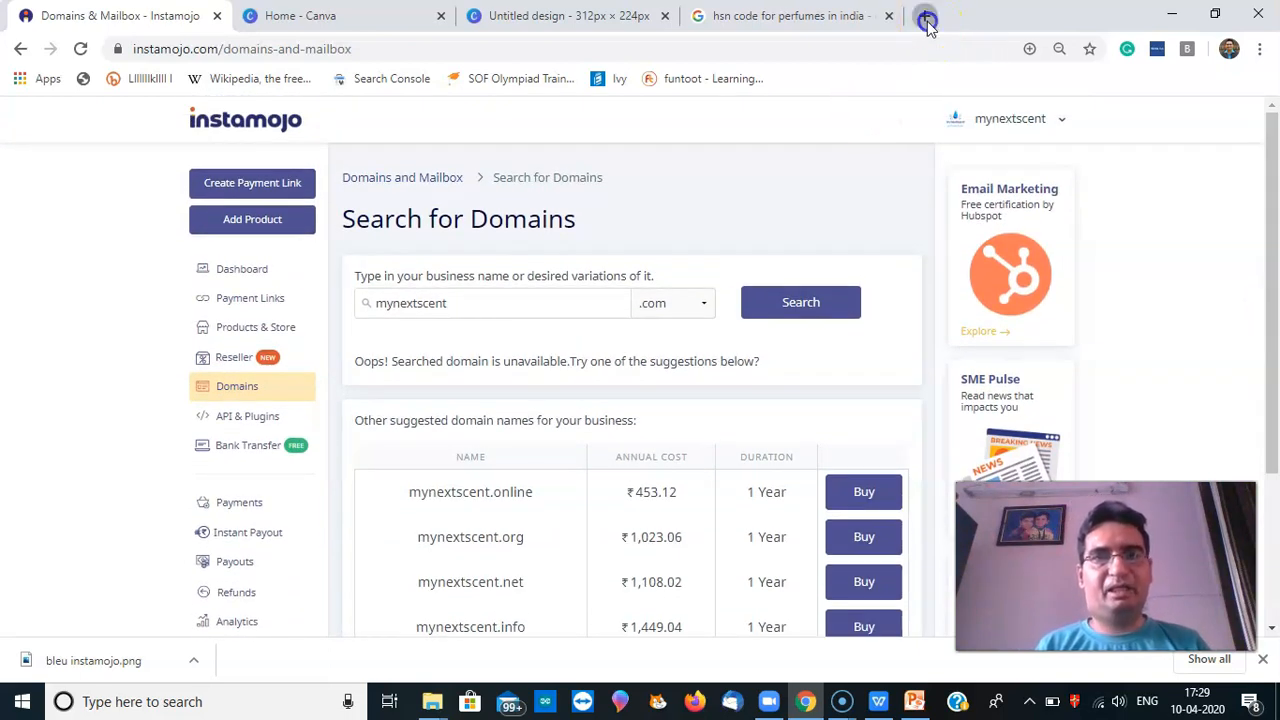
type("in")
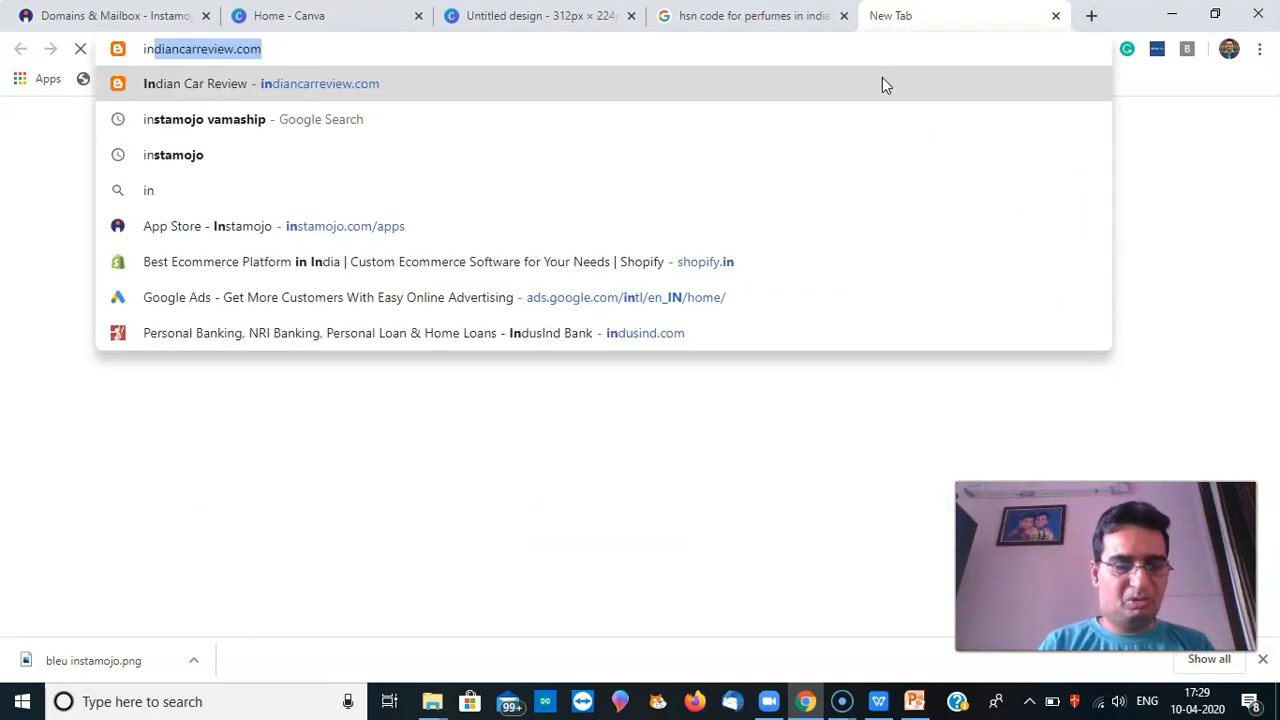
type("stam")
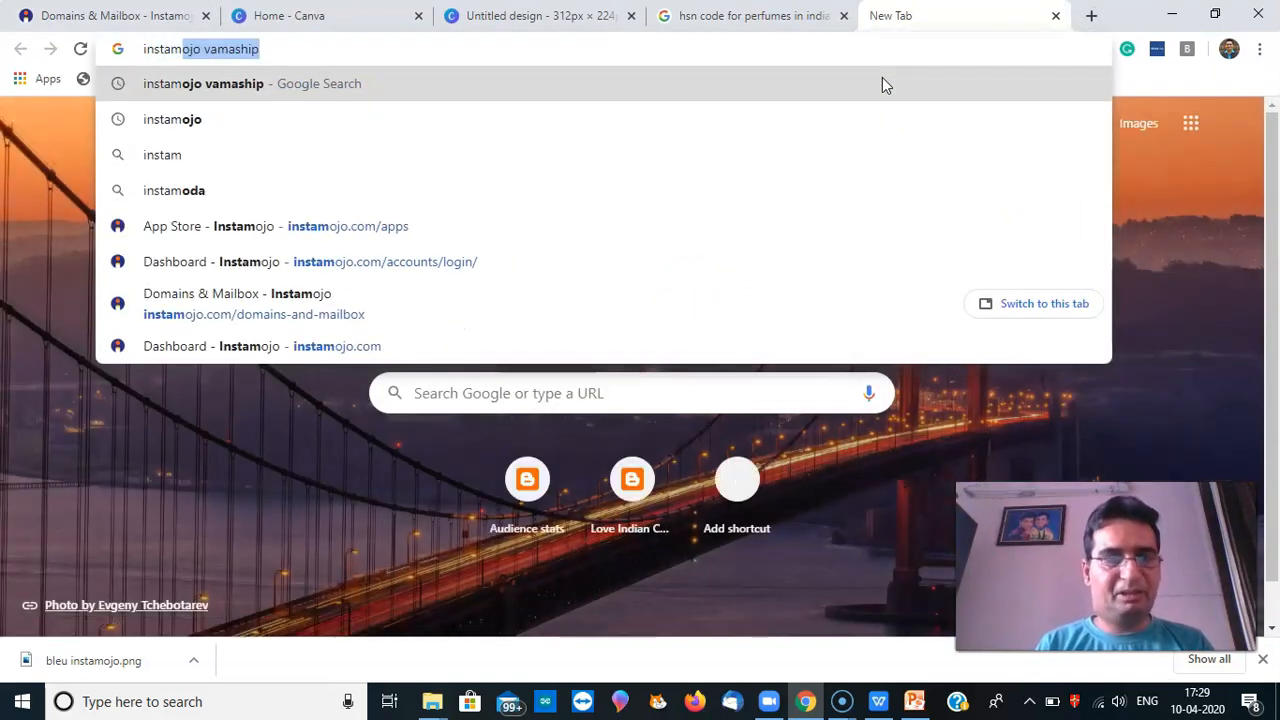
key("Right")
key("BackSpace")
key("BackSpace")
key("BackSpace")
key("BackSpace")
key("BackSpace")
key("BackSpace")
key("BackSpace")
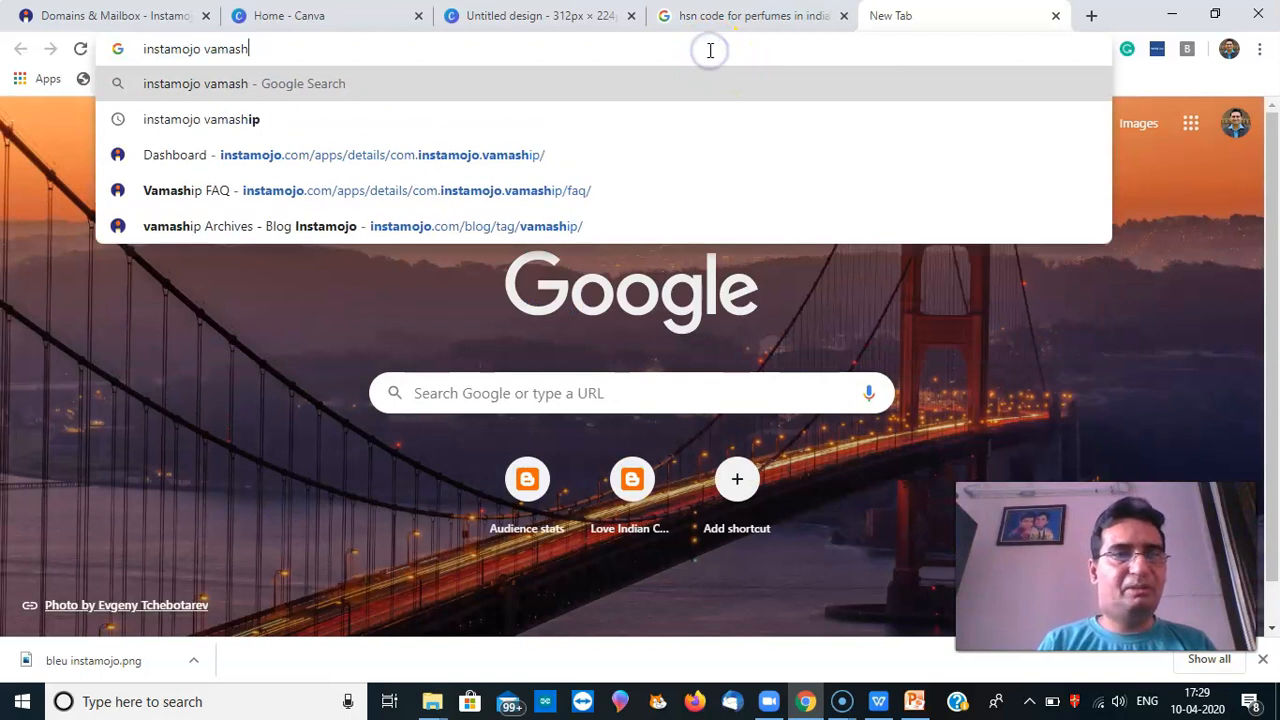
key("BackSpace")
key("BackSpace")
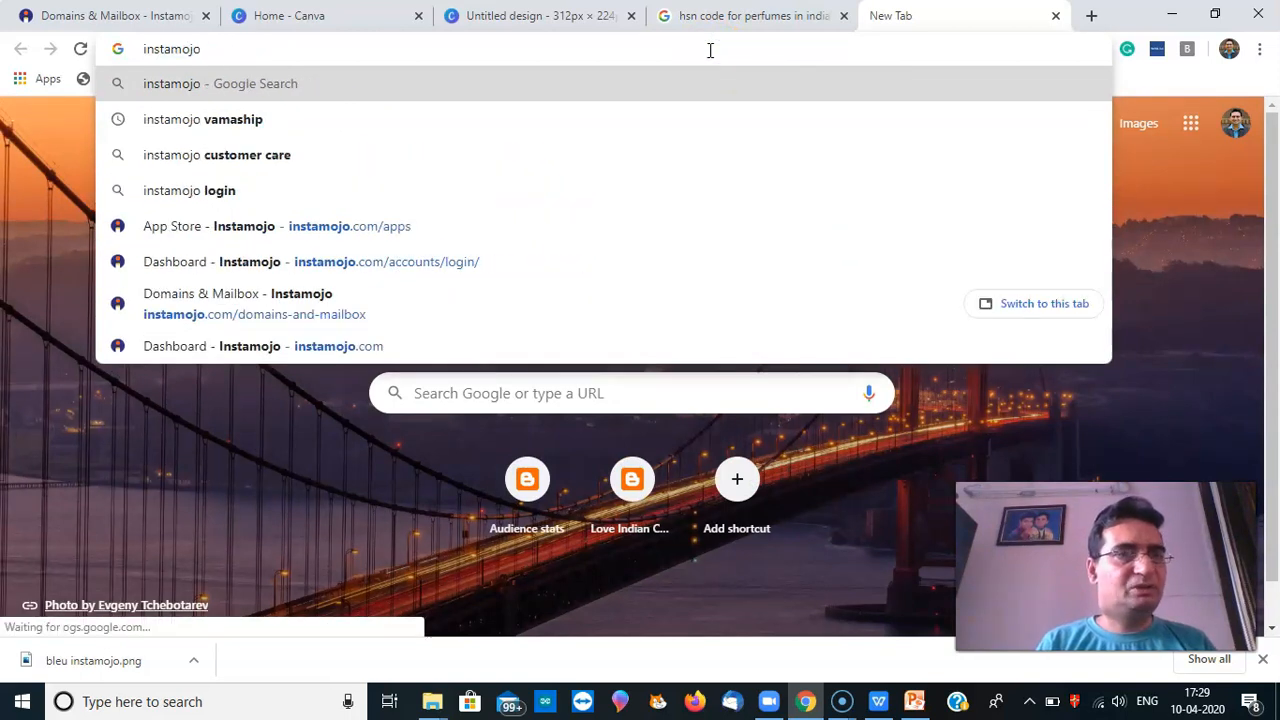
type(".com")
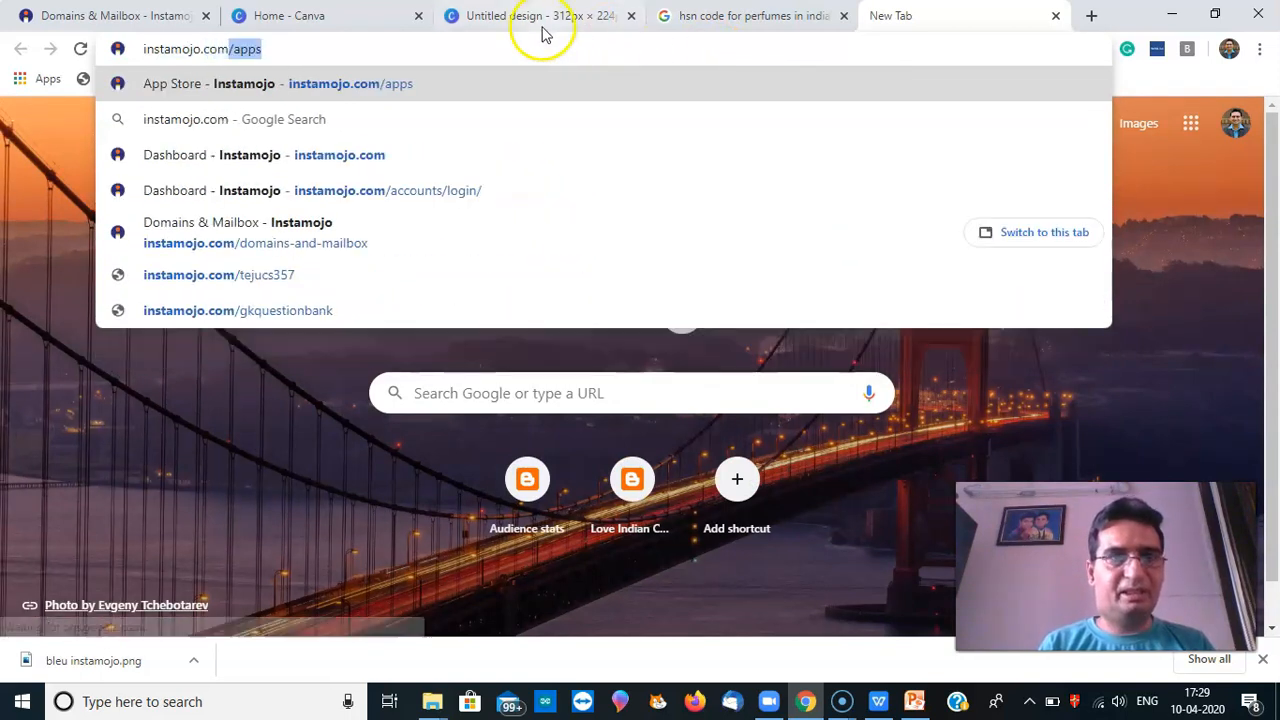
left_click(519, 47)
key("BackSpace")
key("BackSpace")
key("BackSpace")
key("BackSpace")
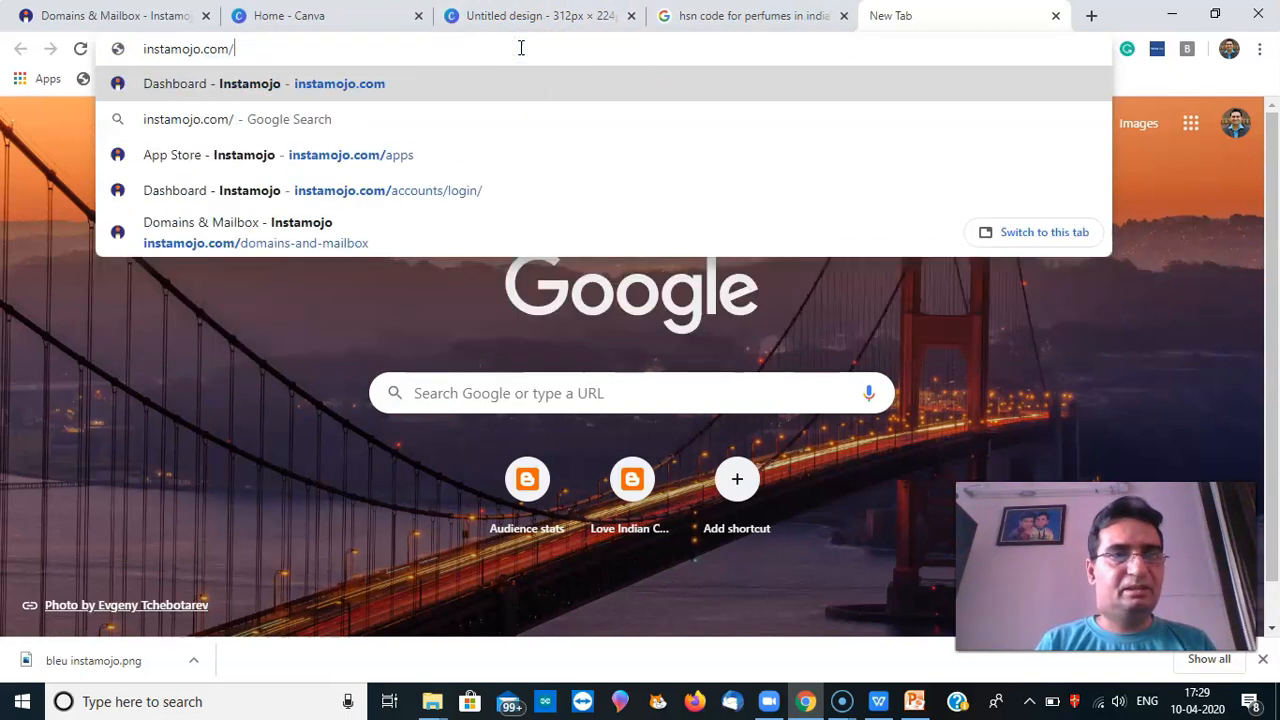
type("mynextsce")
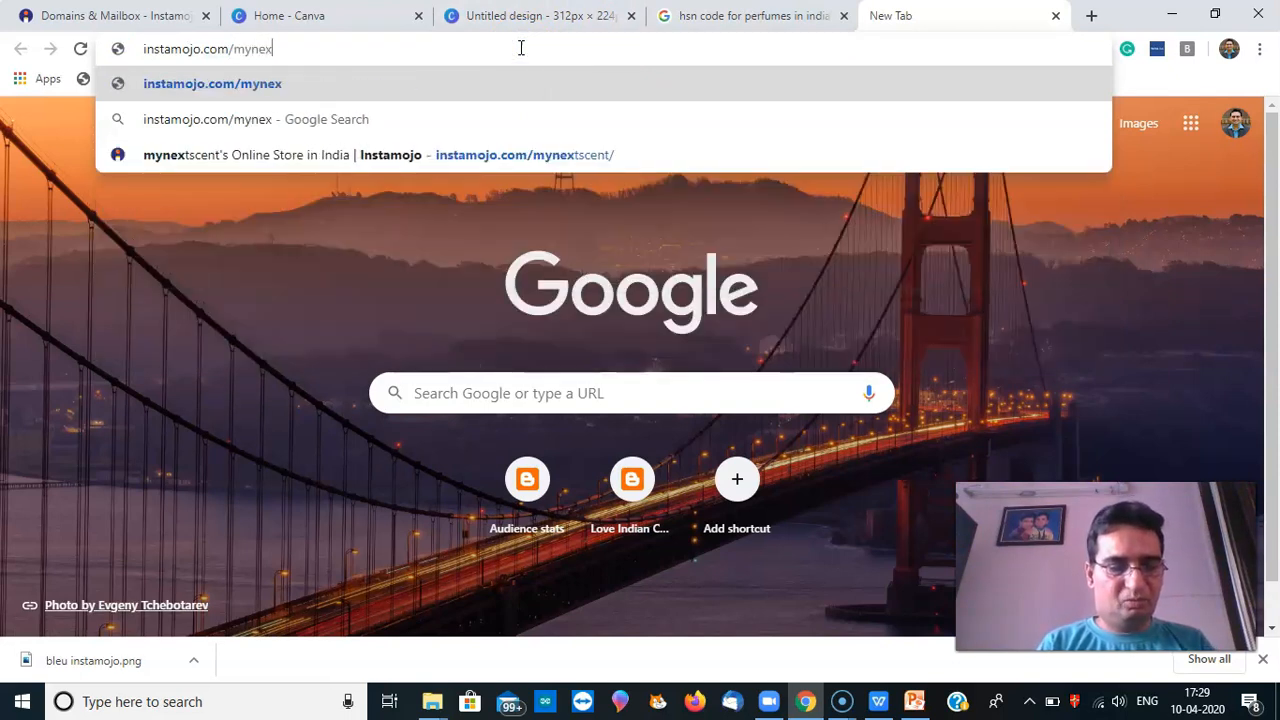
type("nt")
key("Return")
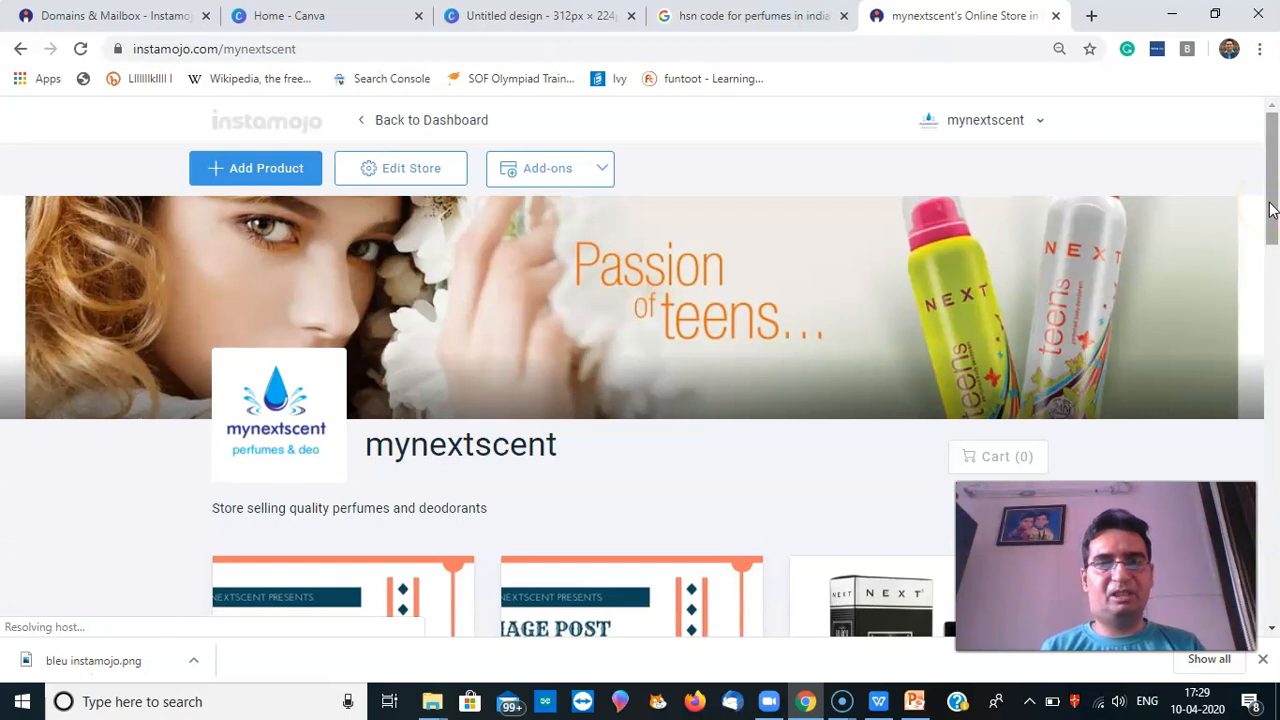
left_click_drag(1270, 208, 1274, 578)
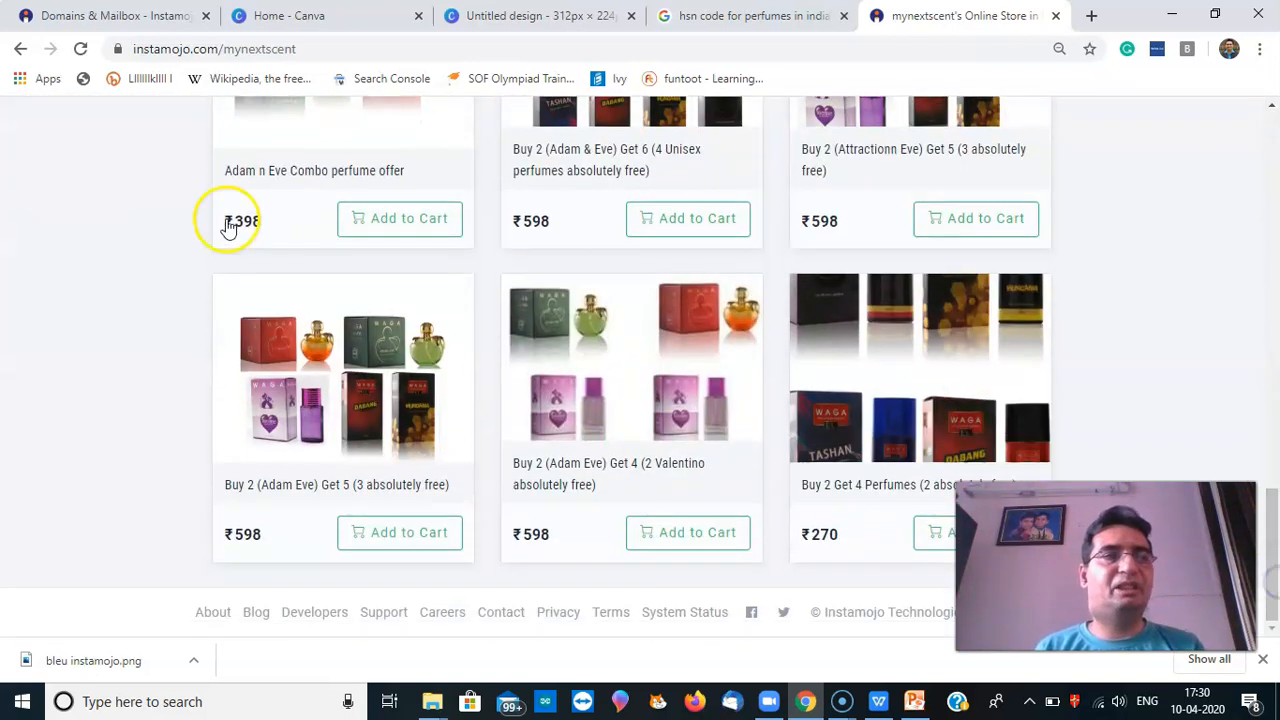
left_click(160, 17)
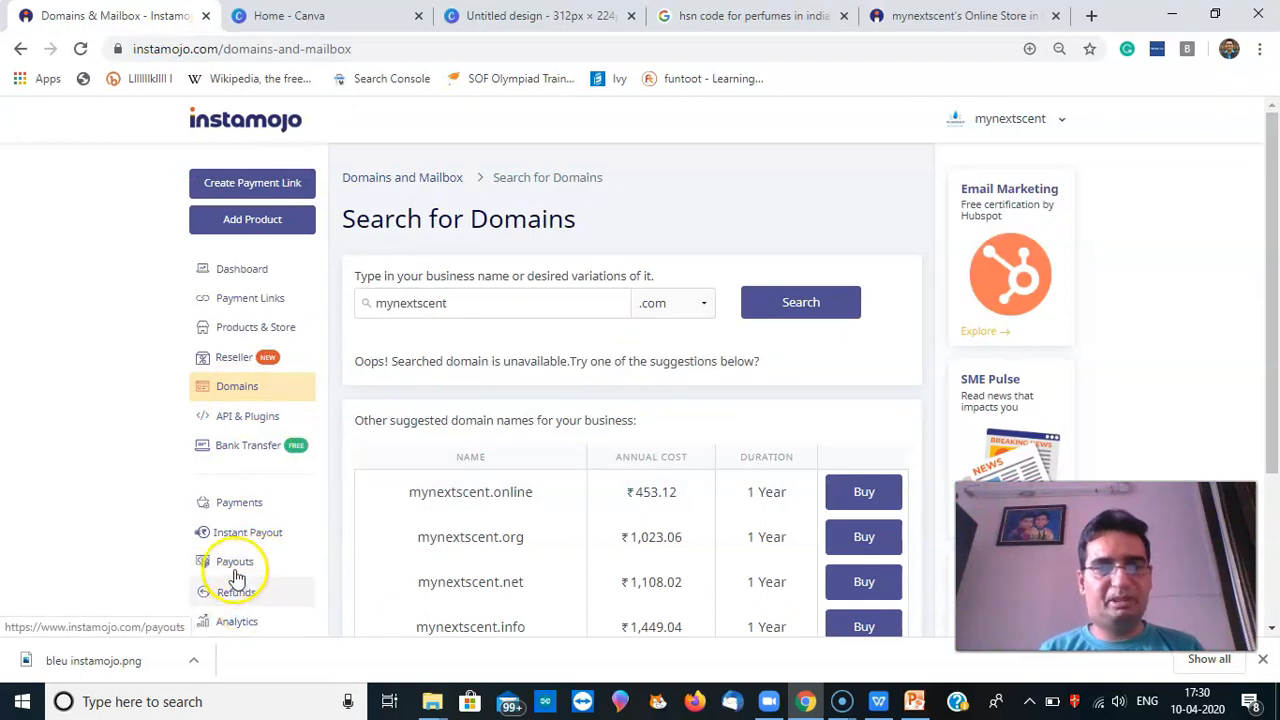
left_click_drag(1262, 363, 1275, 570)
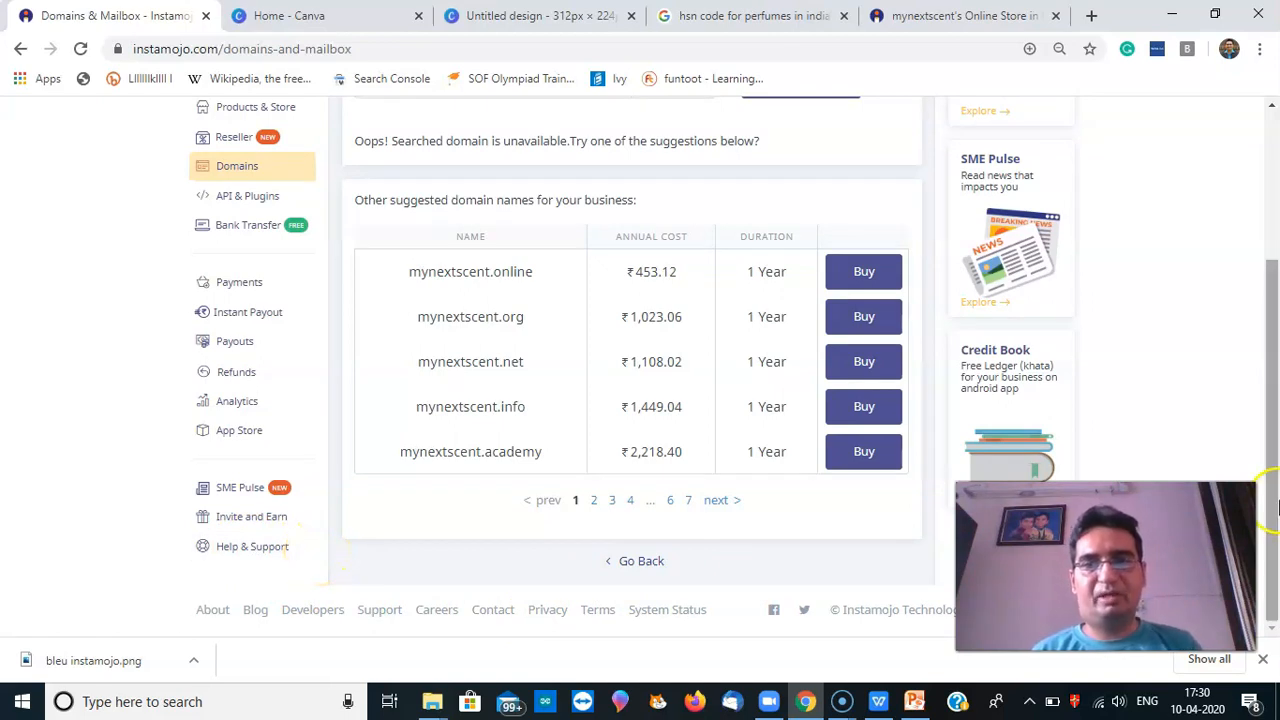
left_click_drag(1271, 457, 1274, 294)
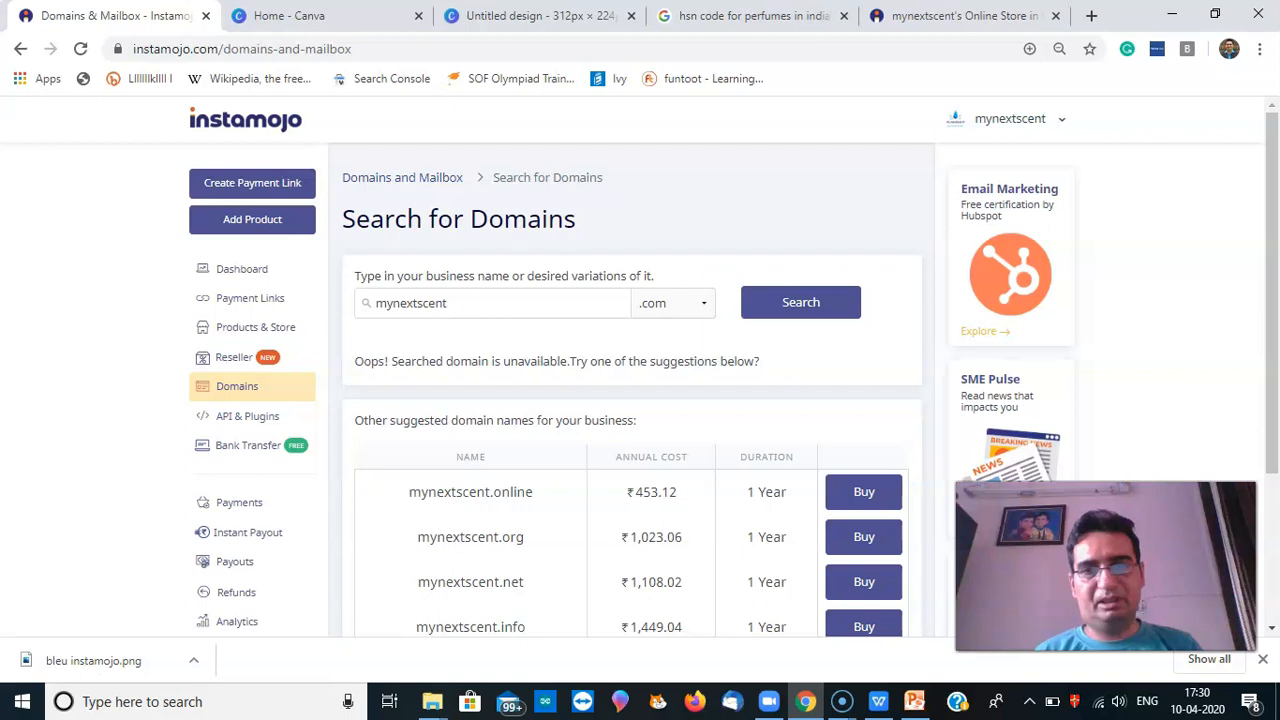
left_click(1274, 442)
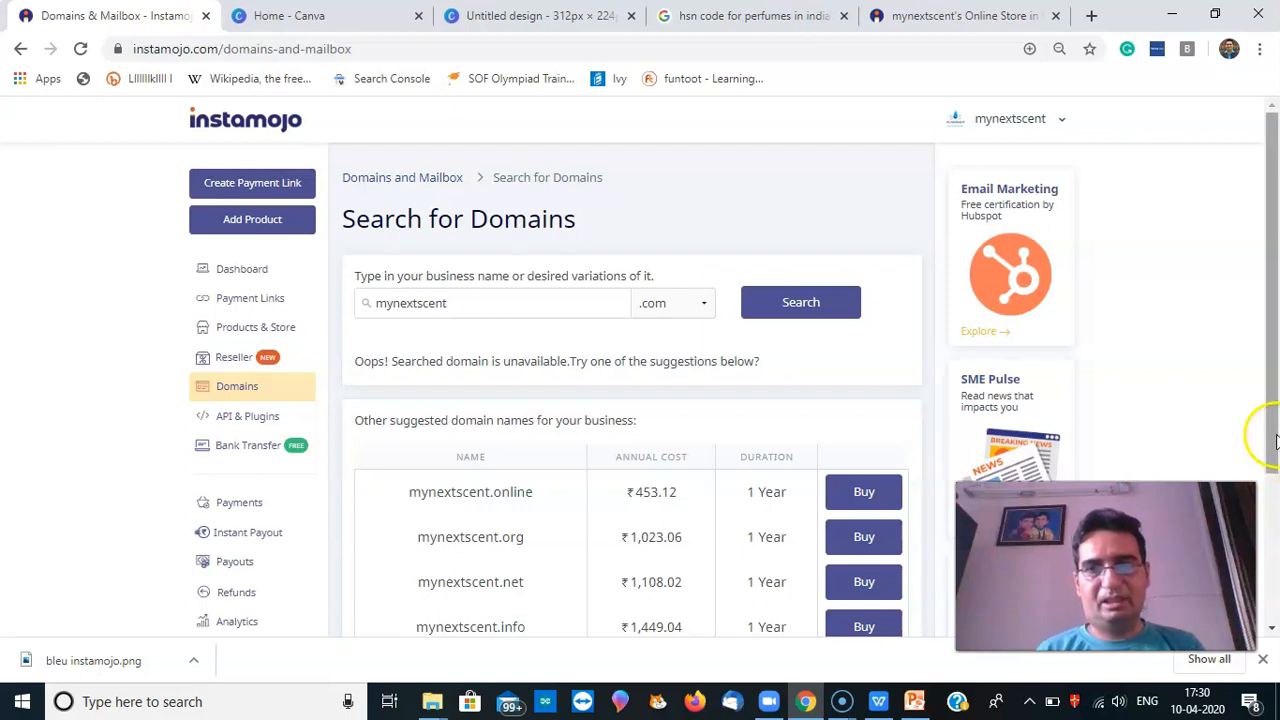
left_click_drag(1274, 442, 1275, 522)
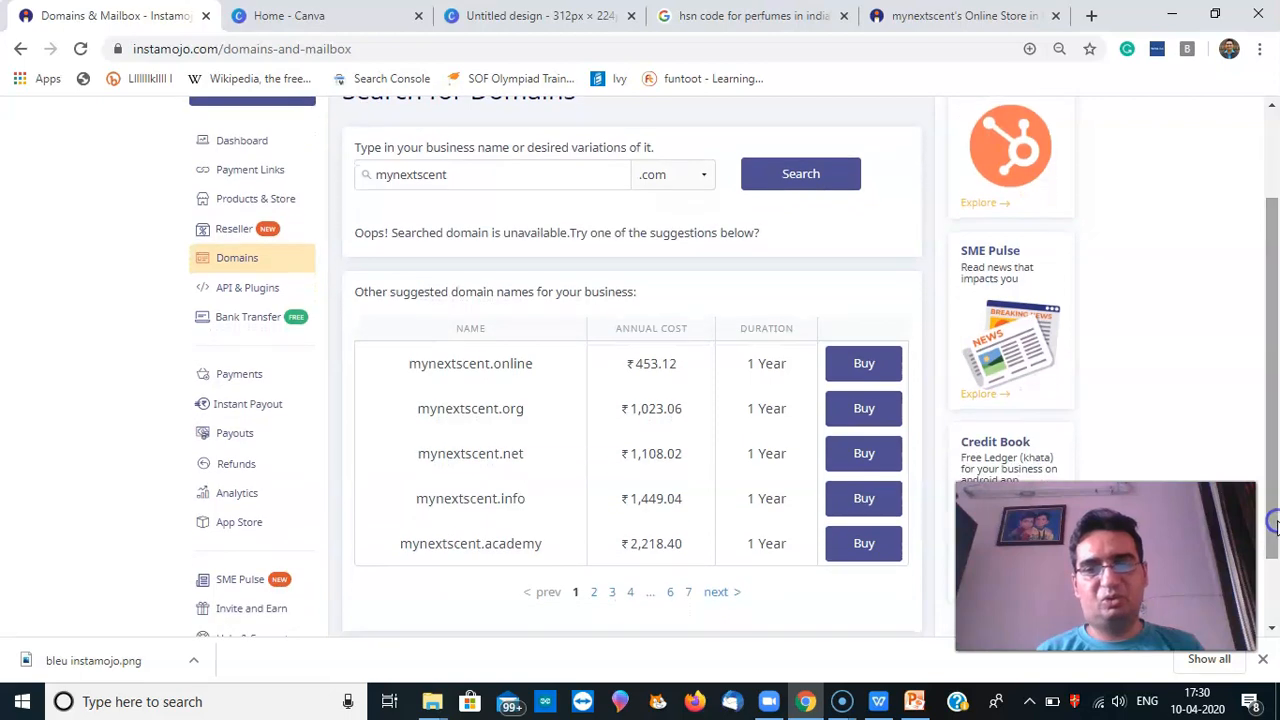